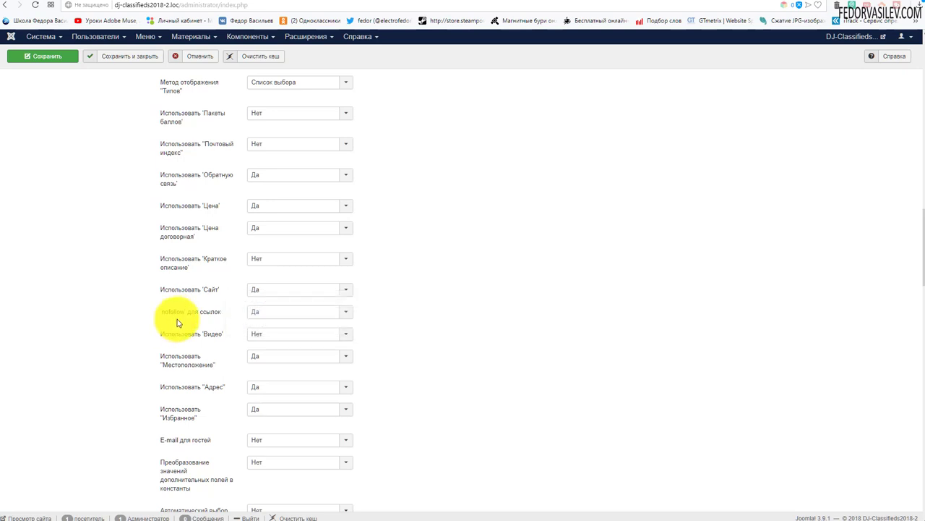
{"action": "left_click", "coordinate": [266, 316]}
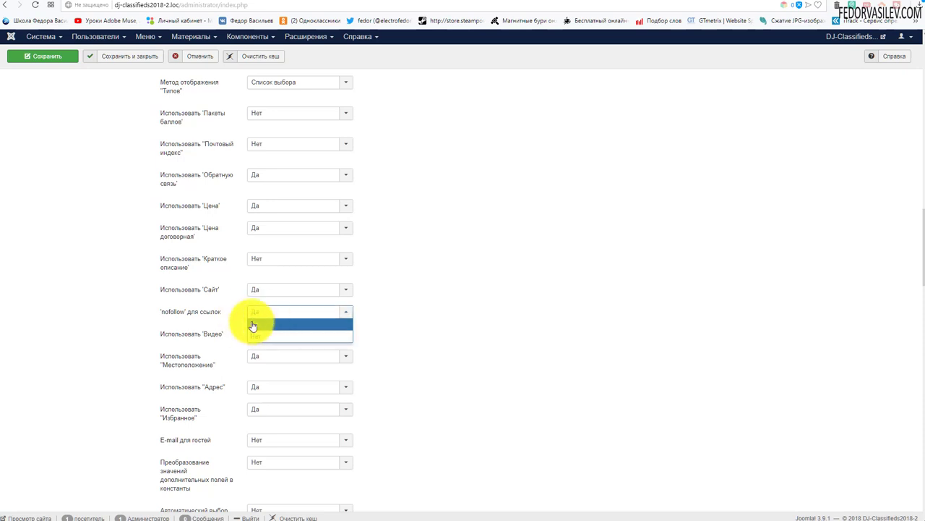
{"action": "left_click", "coordinate": [259, 334]}
{"action": "left_click", "coordinate": [335, 316]}
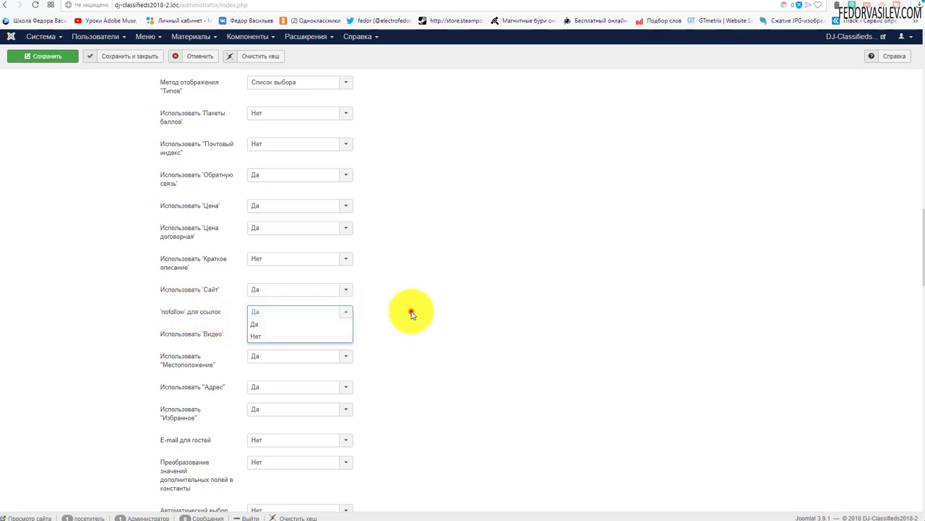
{"action": "left_click", "coordinate": [410, 311]}
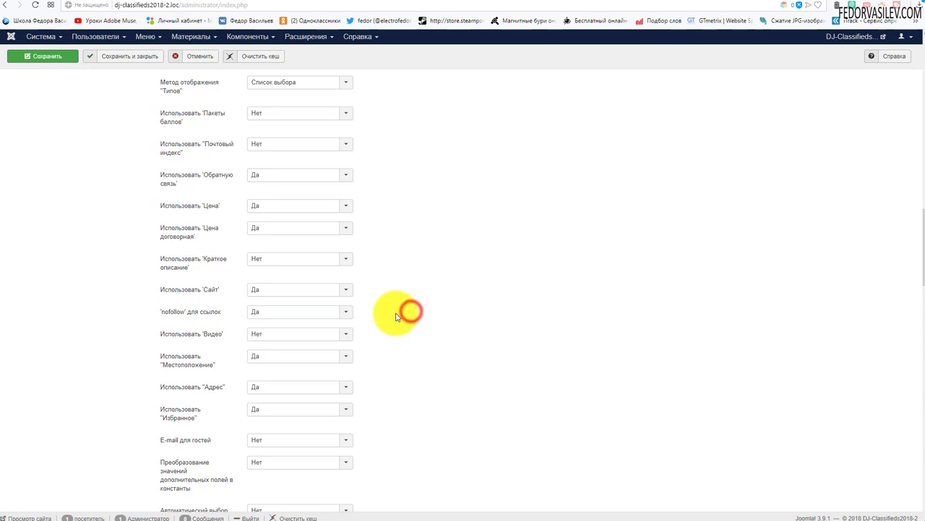
Enable the video field by setting "Использовать 'Видео'" to Да, and save the component settings.
{"action": "left_click", "coordinate": [281, 334]}
{"action": "left_click", "coordinate": [259, 345]}
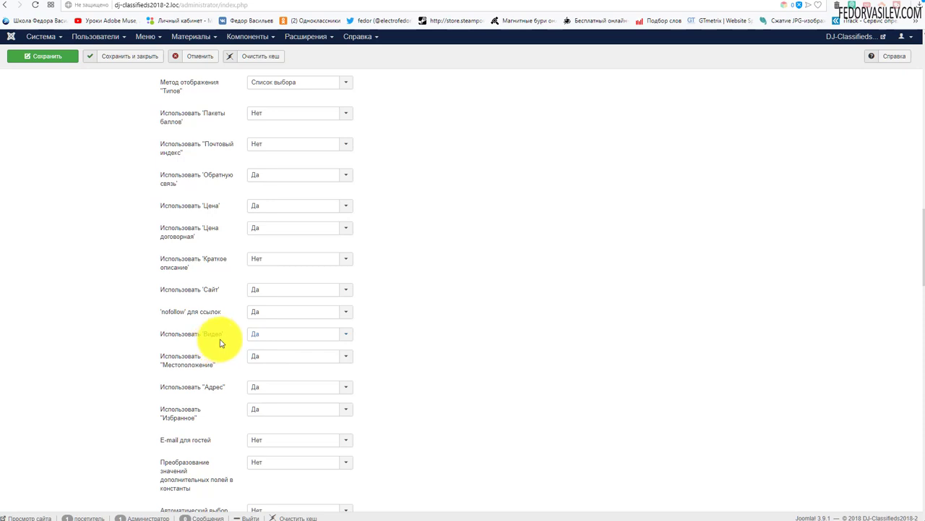
{"action": "mouse_move", "coordinate": [213, 339]}
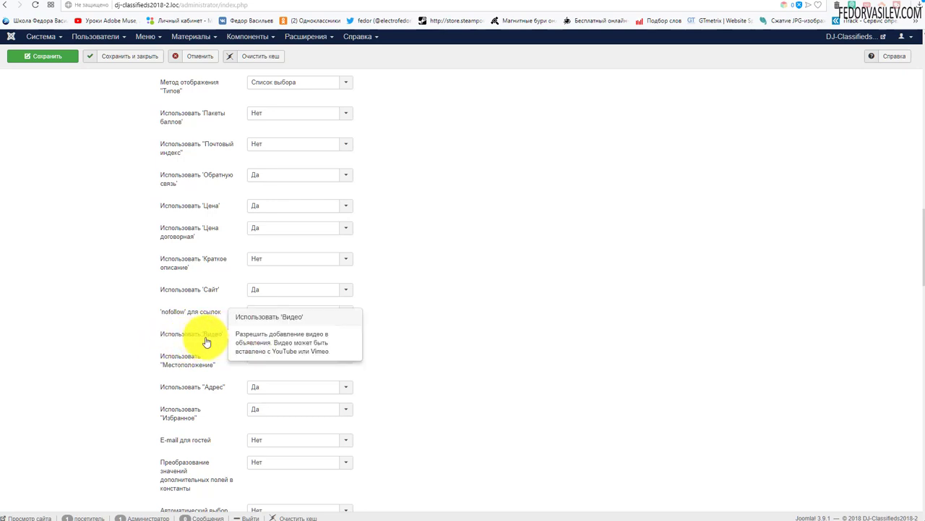
{"action": "left_click", "coordinate": [45, 56]}
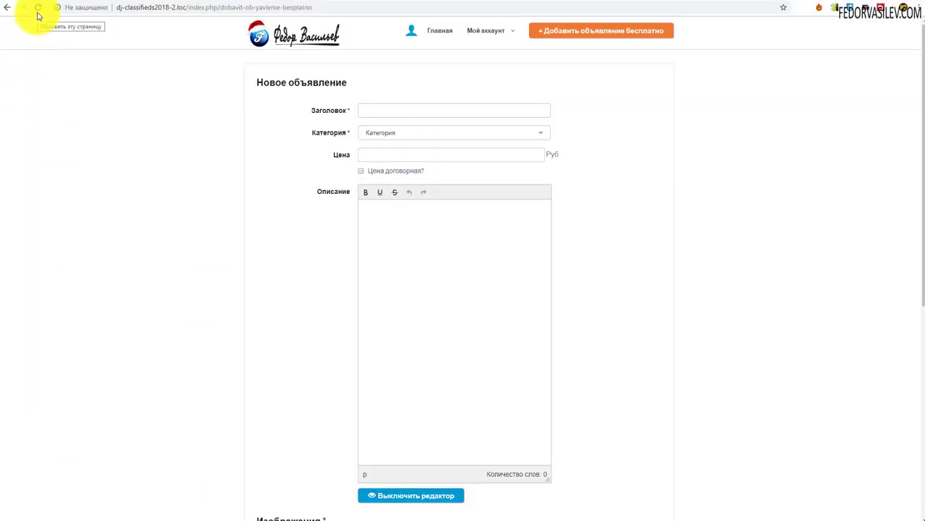
Reload the new ad form on the site and check the fields below the image upload area.
{"action": "scroll", "coordinate": [455, 268], "scroll_direction": "down", "scroll_amount": 5}
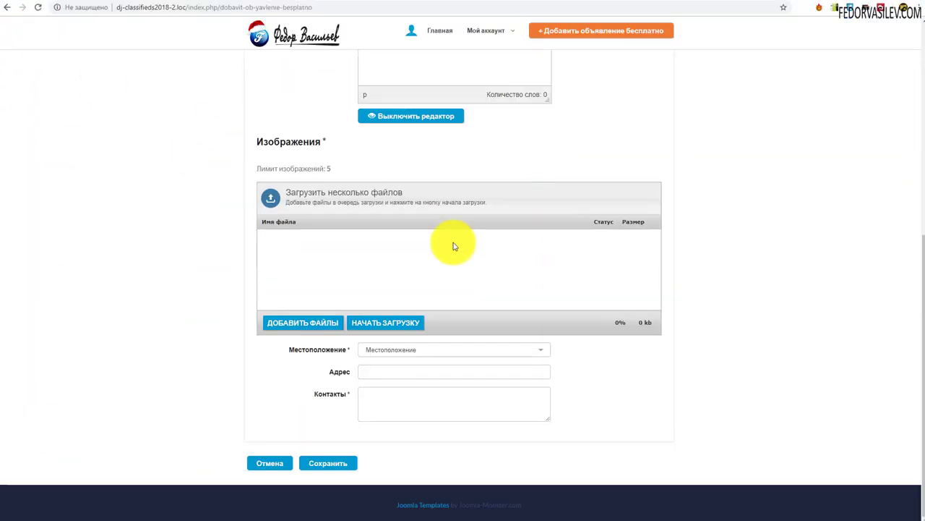
{"action": "scroll", "coordinate": [454, 246], "scroll_direction": "up", "scroll_amount": 5}
{"action": "left_click", "coordinate": [37, 7]}
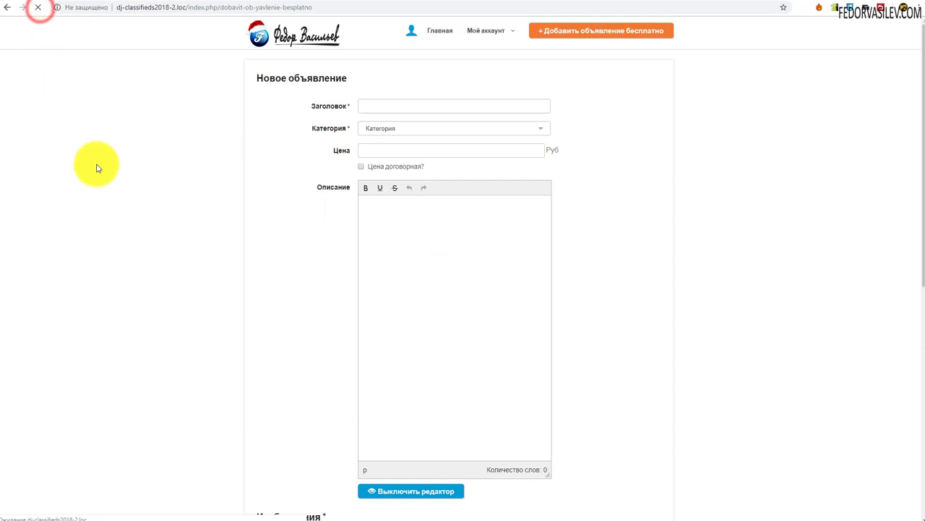
{"action": "scroll", "coordinate": [265, 174], "scroll_direction": "down", "scroll_amount": 5}
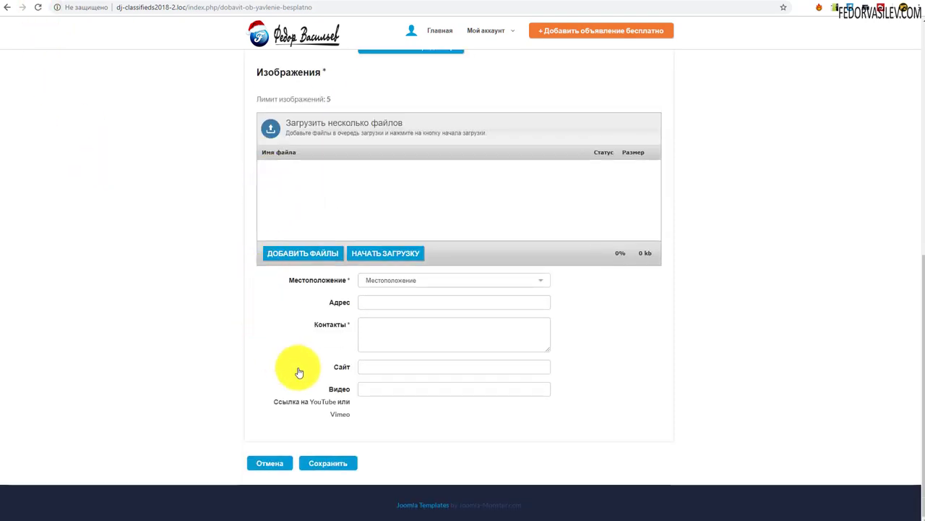
Fill the ad's Сайт field with the suggested website address and place the cursor in the Видео field.
{"action": "left_click", "coordinate": [363, 367]}
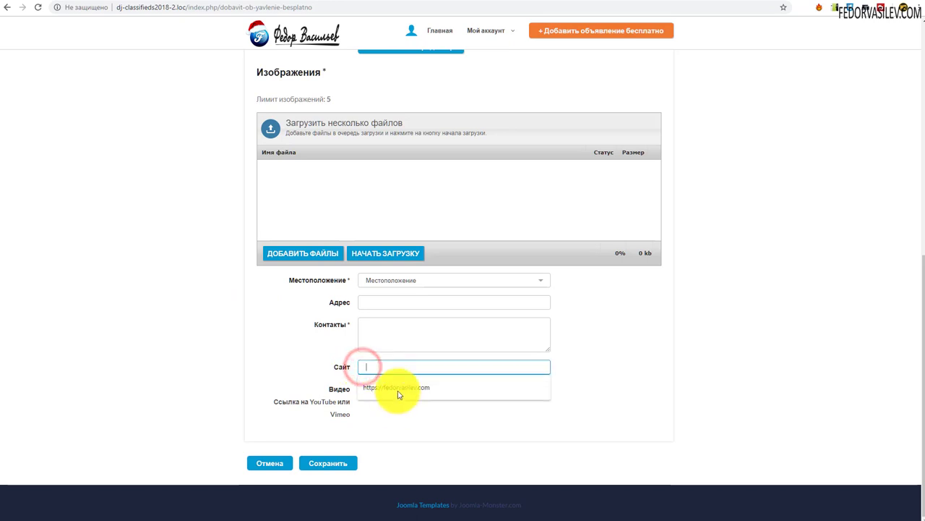
{"action": "left_click", "coordinate": [399, 386]}
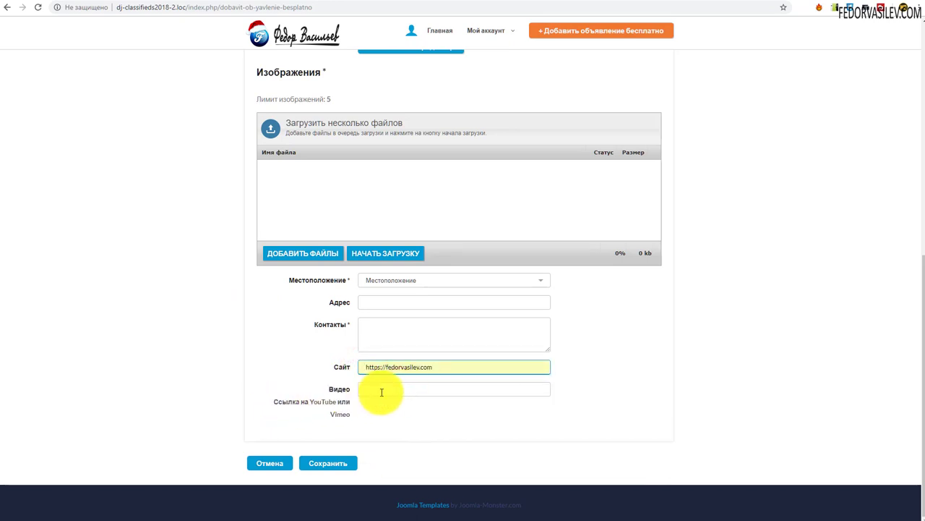
{"action": "left_click", "coordinate": [363, 391]}
{"action": "left_click", "coordinate": [304, 403]}
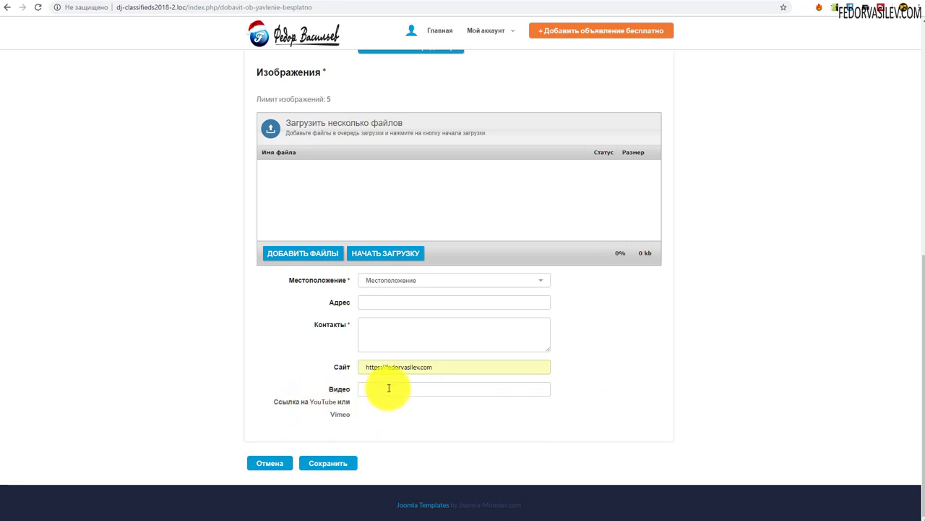
{"action": "left_click", "coordinate": [386, 388]}
{"action": "scroll", "coordinate": [385, 381], "scroll_direction": "up", "scroll_amount": 5}
{"action": "scroll", "coordinate": [361, 373], "scroll_direction": "up", "scroll_amount": 1}
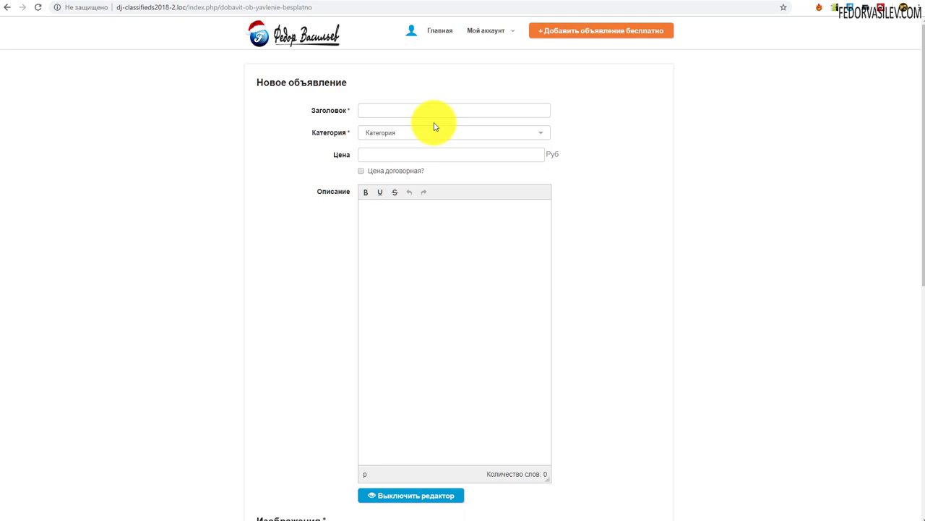
{"action": "scroll", "coordinate": [435, 126], "scroll_direction": "down", "scroll_amount": 6}
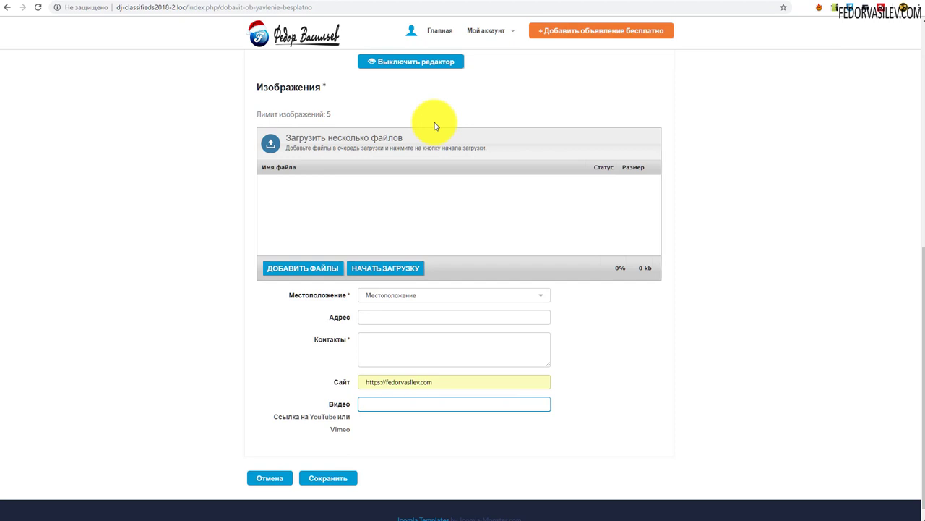
{"action": "scroll", "coordinate": [434, 126], "scroll_direction": "up", "scroll_amount": 6}
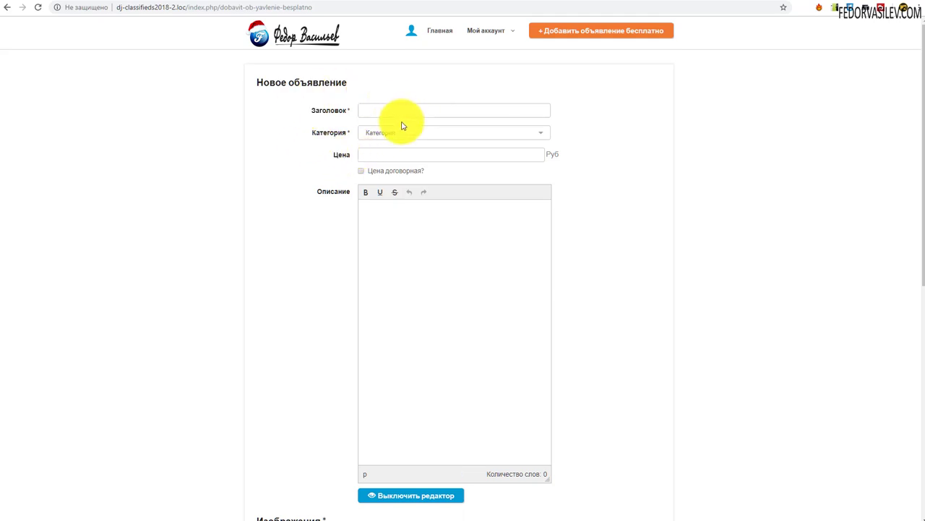
{"action": "scroll", "coordinate": [404, 123], "scroll_direction": "down", "scroll_amount": 6}
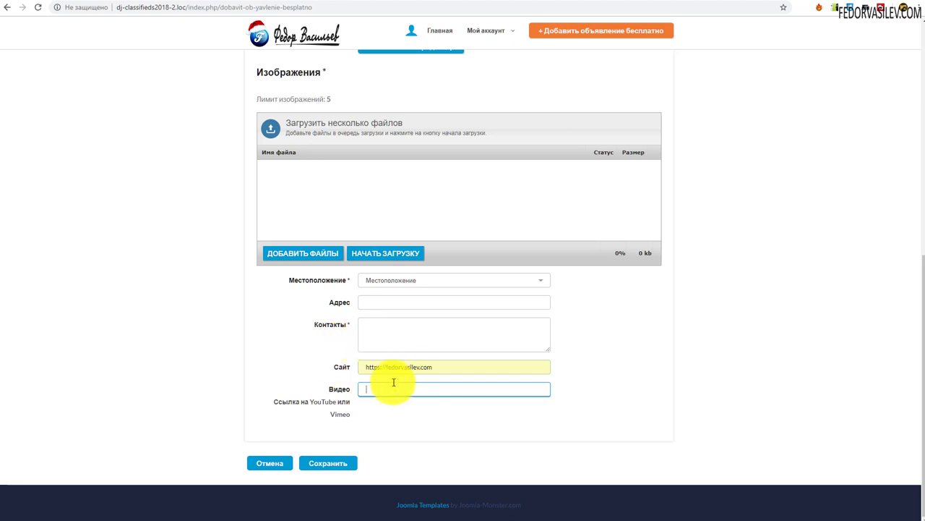
Return to the component settings, set "E-mail для гостей" to "Да - обязательно", and save them.
{"action": "left_click", "coordinate": [781, 517]}
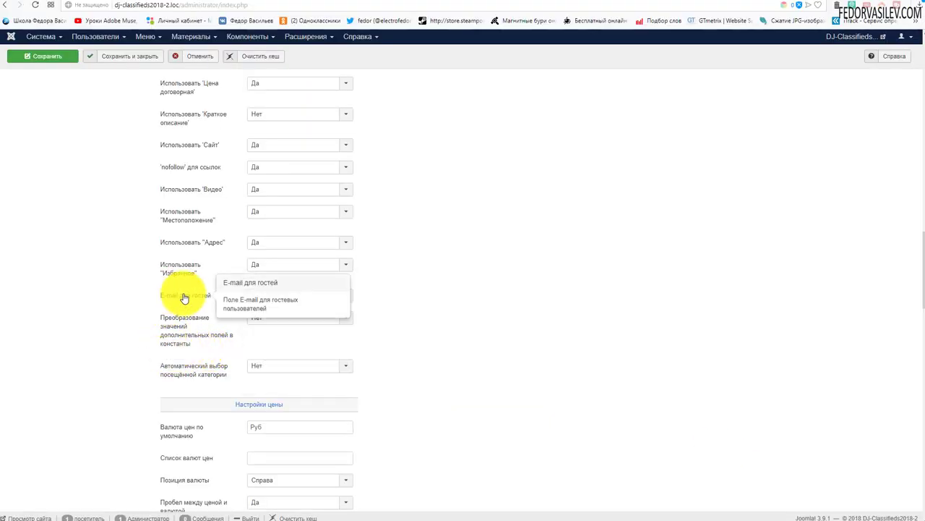
{"action": "mouse_move", "coordinate": [242, 323]}
{"action": "left_click", "coordinate": [275, 296]}
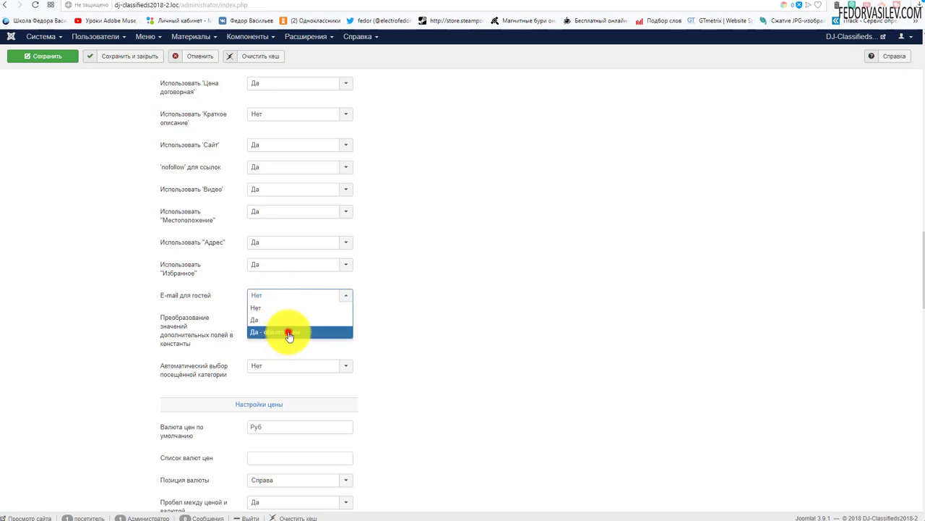
{"action": "left_click", "coordinate": [289, 333]}
{"action": "left_click", "coordinate": [62, 56]}
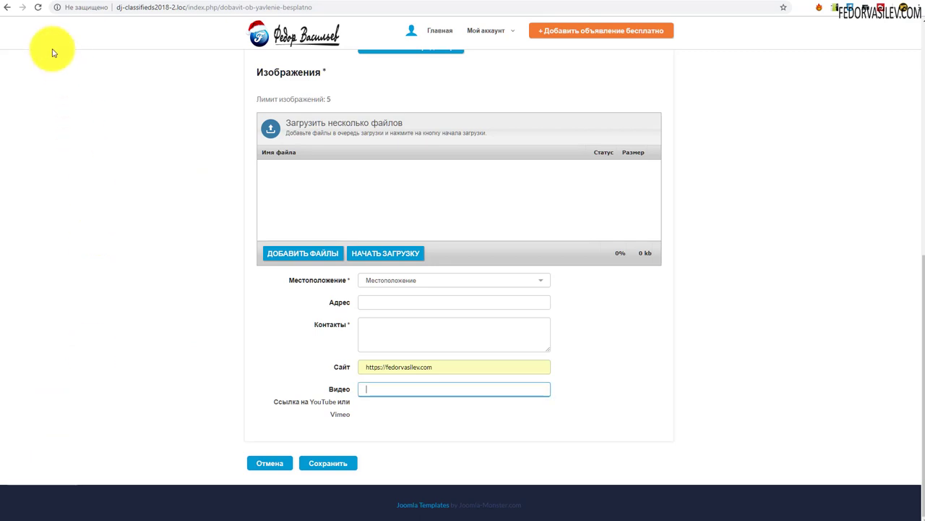
Reload the new ad form on the site and fill the required E-mail field with the suggested e-mail address.
{"action": "left_click", "coordinate": [38, 8]}
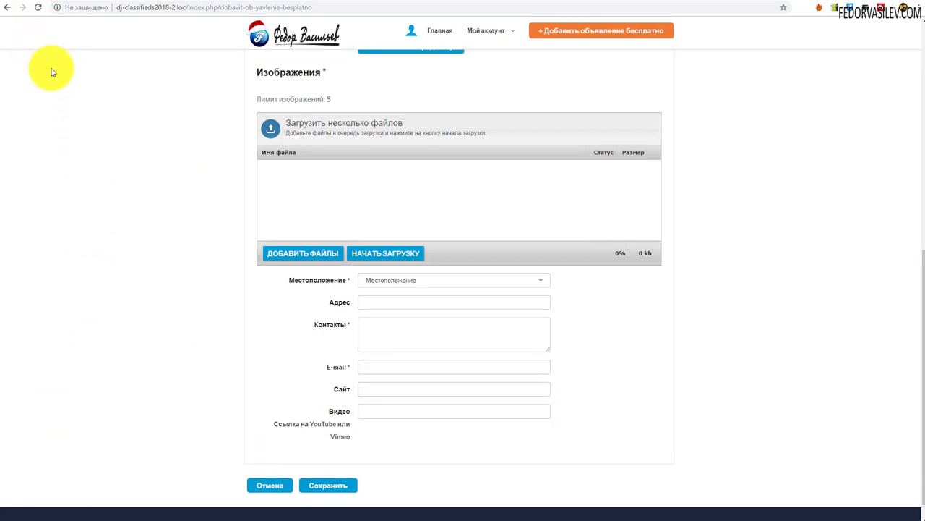
{"action": "left_click", "coordinate": [384, 367]}
{"action": "left_click", "coordinate": [392, 386]}
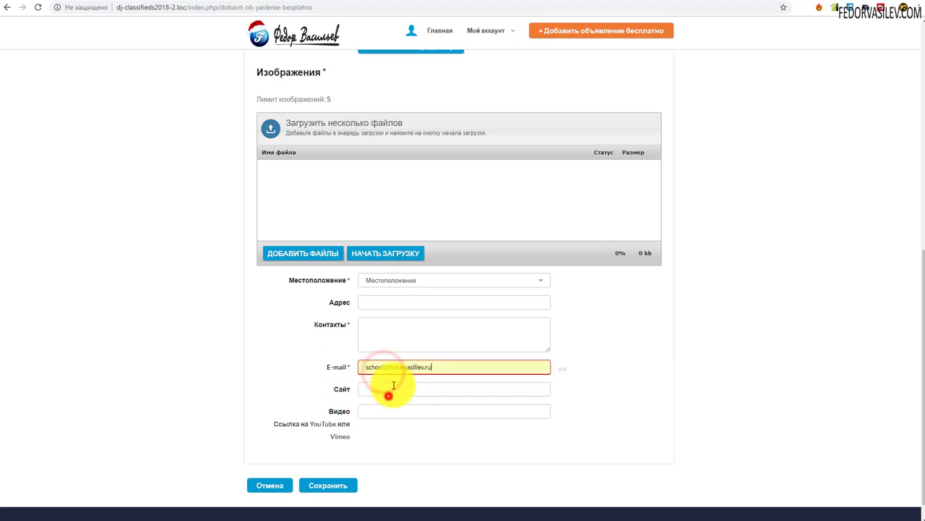
{"action": "left_click", "coordinate": [392, 389]}
{"action": "left_click", "coordinate": [311, 332]}
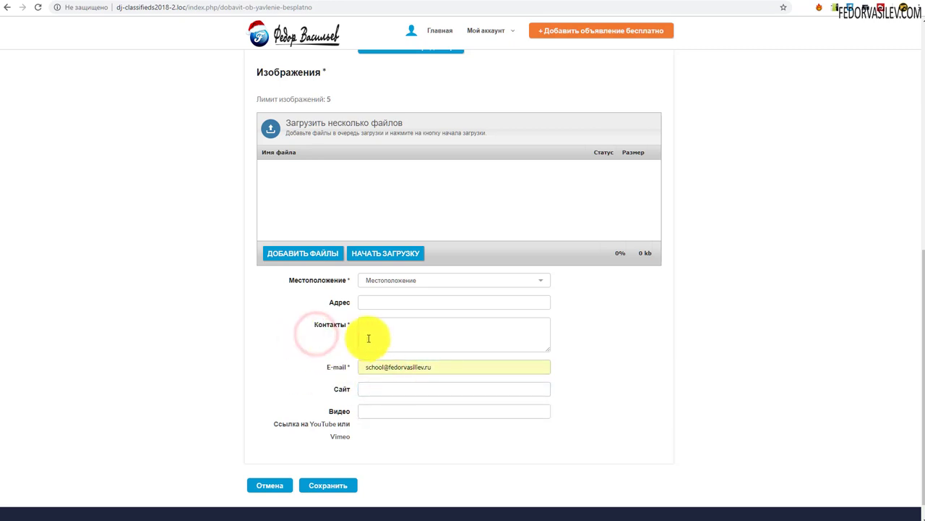
Examine the published BMW 320D ad, from its contacts block down to its embedded video.
{"action": "scroll", "coordinate": [458, 346], "scroll_direction": "down", "scroll_amount": 1}
{"action": "scroll", "coordinate": [437, 368], "scroll_direction": "up", "scroll_amount": 7}
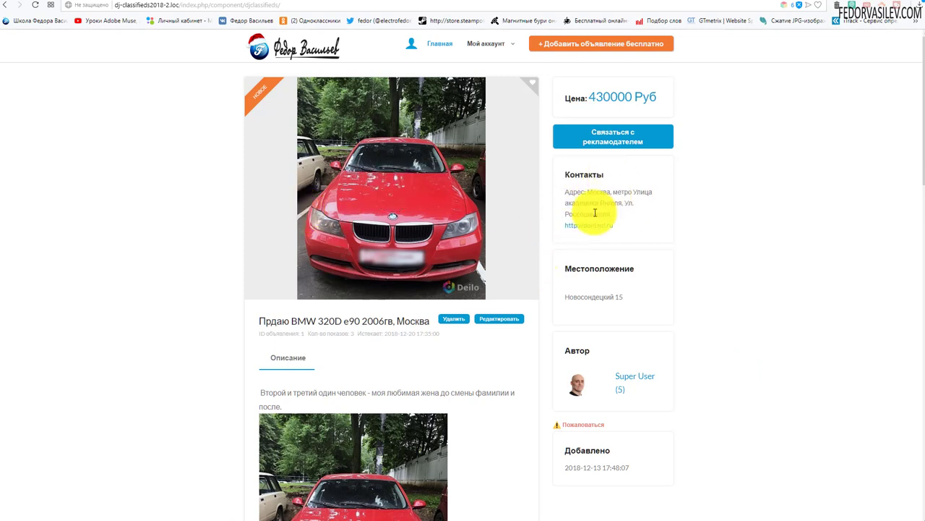
{"action": "scroll", "coordinate": [595, 212], "scroll_direction": "down", "scroll_amount": 15}
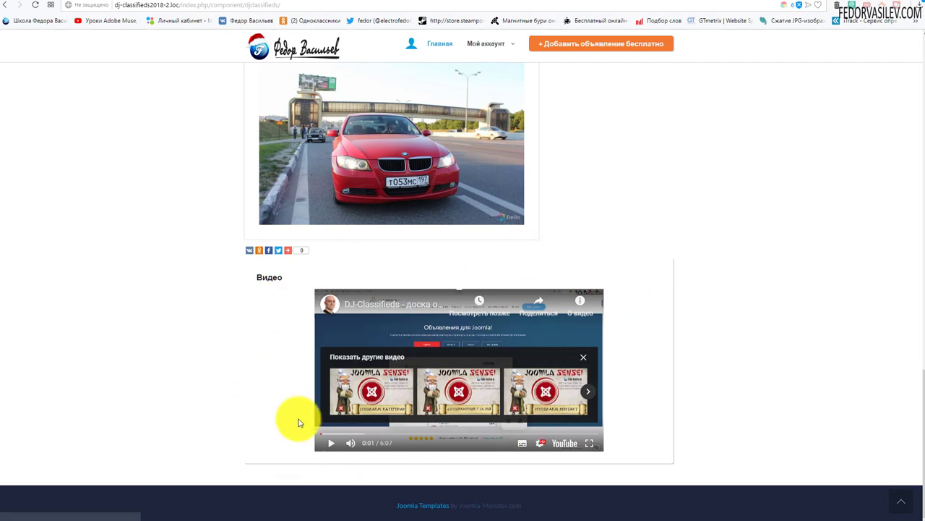
{"action": "scroll", "coordinate": [527, 383], "scroll_direction": "up", "scroll_amount": 10}
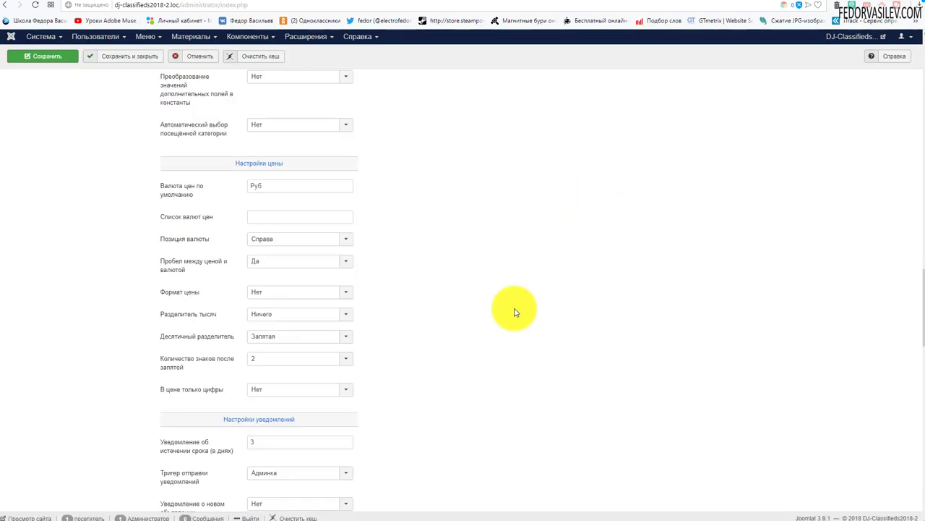
In the component's price settings, set the thousands separator "Разделитель тысяч" to Пробел.
{"action": "scroll", "coordinate": [291, 263], "scroll_direction": "up", "scroll_amount": 4}
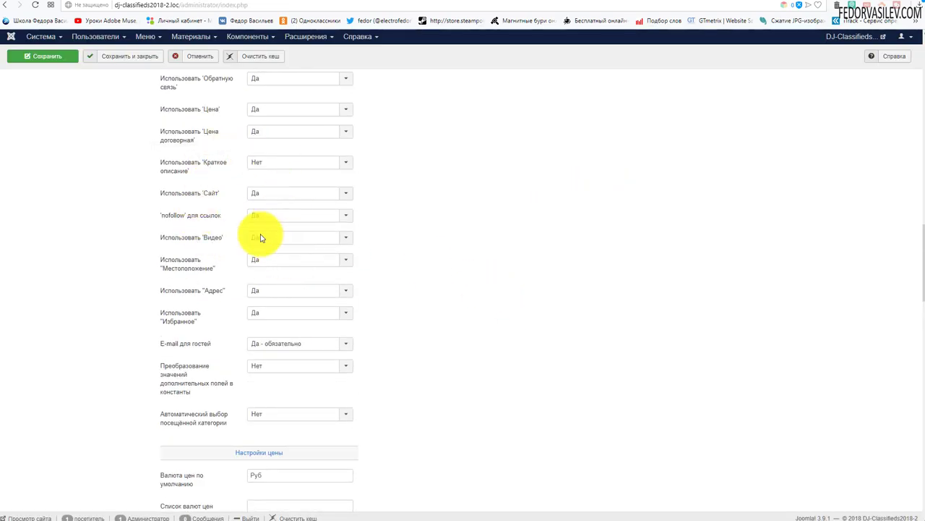
{"action": "scroll", "coordinate": [219, 208], "scroll_direction": "down", "scroll_amount": 3}
{"action": "scroll", "coordinate": [419, 209], "scroll_direction": "down", "scroll_amount": 1}
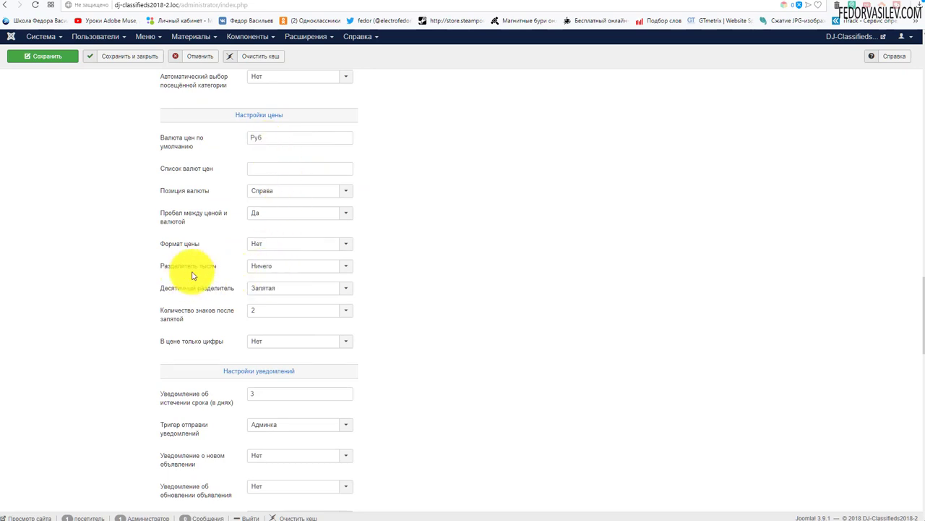
{"action": "left_click", "coordinate": [275, 269]}
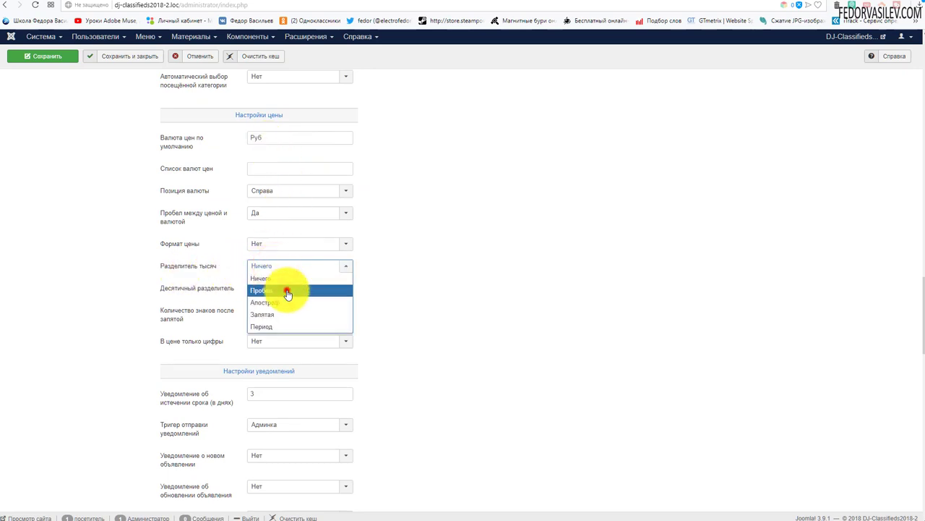
{"action": "left_click", "coordinate": [286, 289]}
{"action": "left_click", "coordinate": [279, 268]}
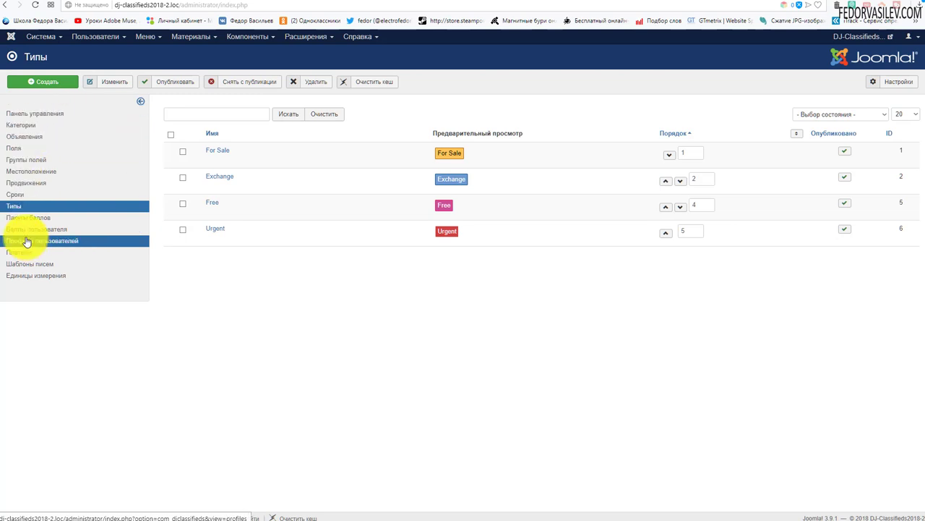
Open the classifieds component's Типы list and look over the preview labels of the ad types.
{"action": "left_click", "coordinate": [250, 37]}
{"action": "left_click", "coordinate": [254, 51]}
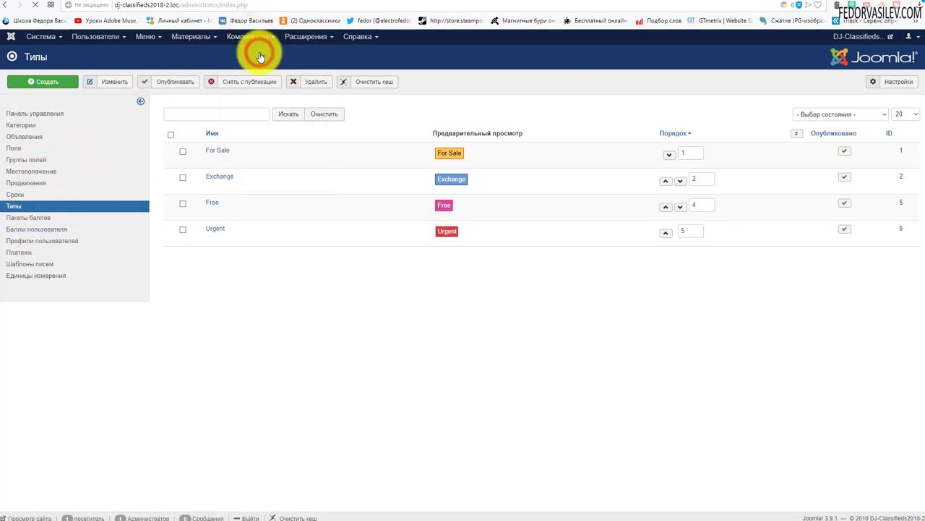
{"action": "left_click", "coordinate": [11, 208]}
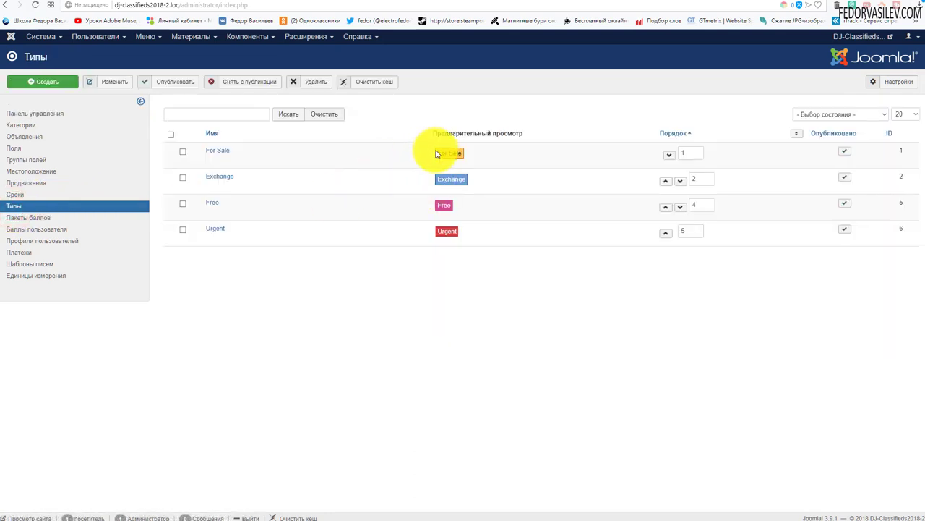
{"action": "left_click", "coordinate": [439, 208]}
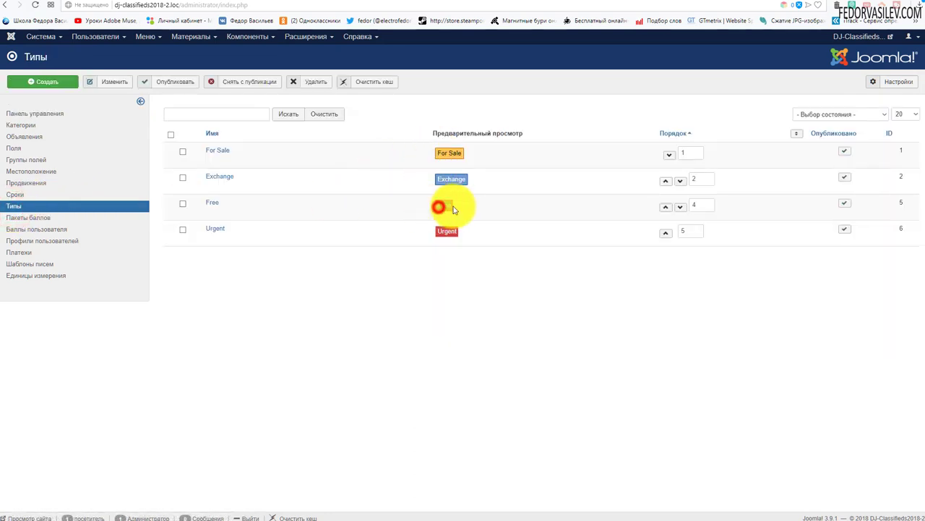
{"action": "double_click", "coordinate": [444, 206]}
{"action": "left_click", "coordinate": [492, 284]}
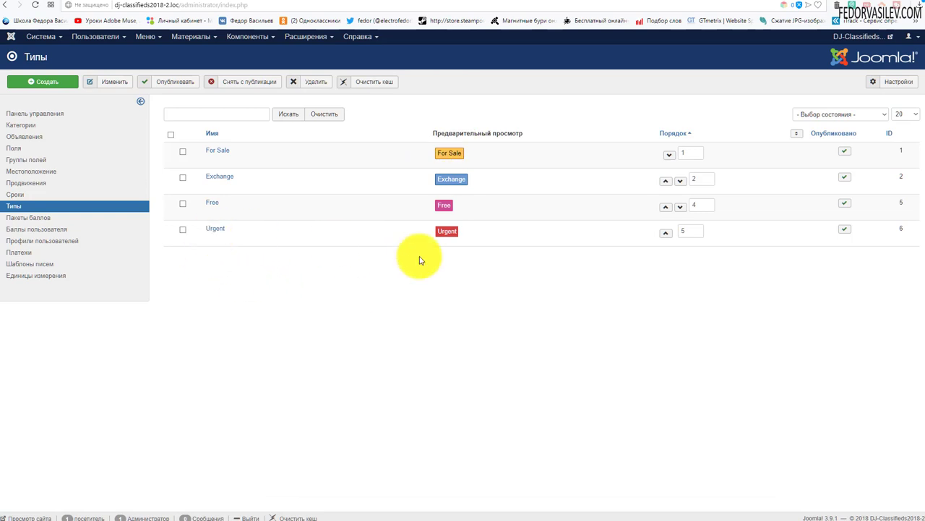
Open the Urgent ad type for editing and rename it Срочно.
{"action": "left_click", "coordinate": [215, 228]}
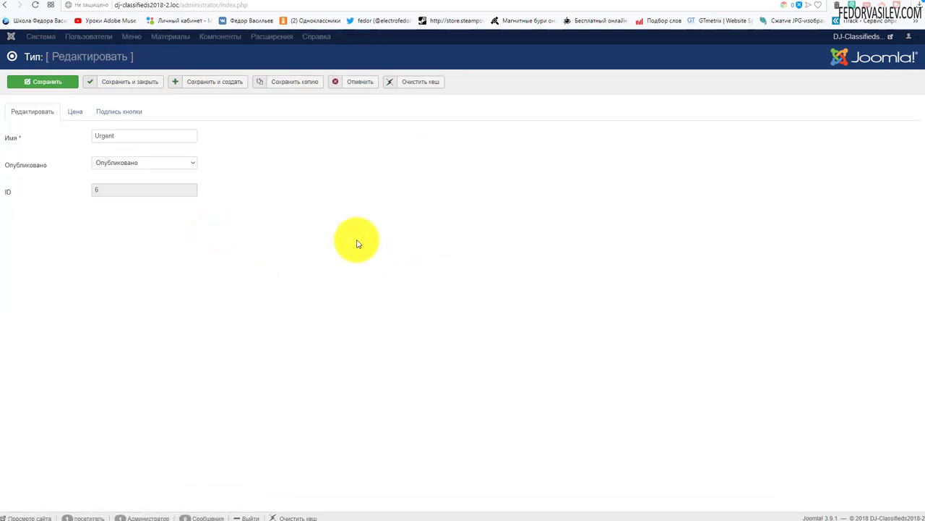
{"action": "left_click_drag", "start_coordinate": [123, 137], "coordinate": [86, 141]}
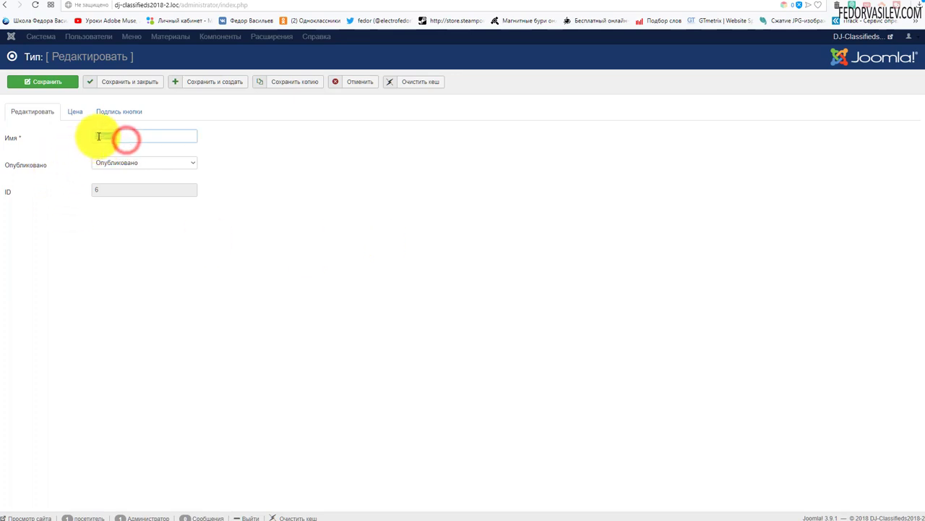
{"action": "right_click", "coordinate": [98, 137]}
{"action": "left_click", "coordinate": [119, 157]}
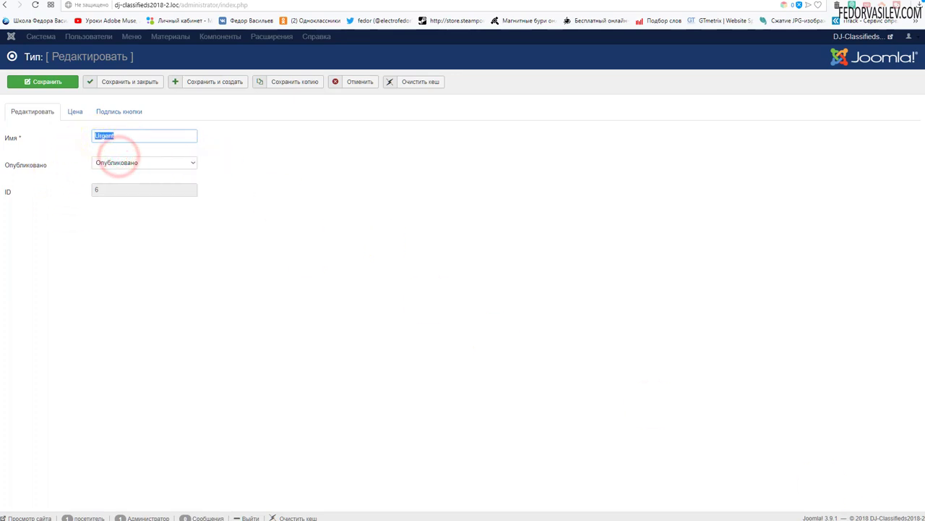
{"action": "double_click", "coordinate": [118, 136]}
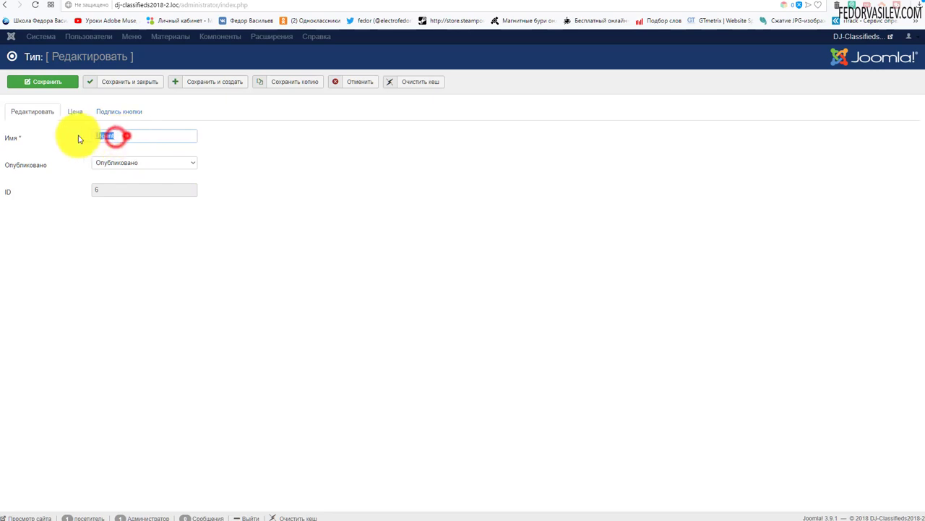
{"action": "type", "text": "Срочно"}
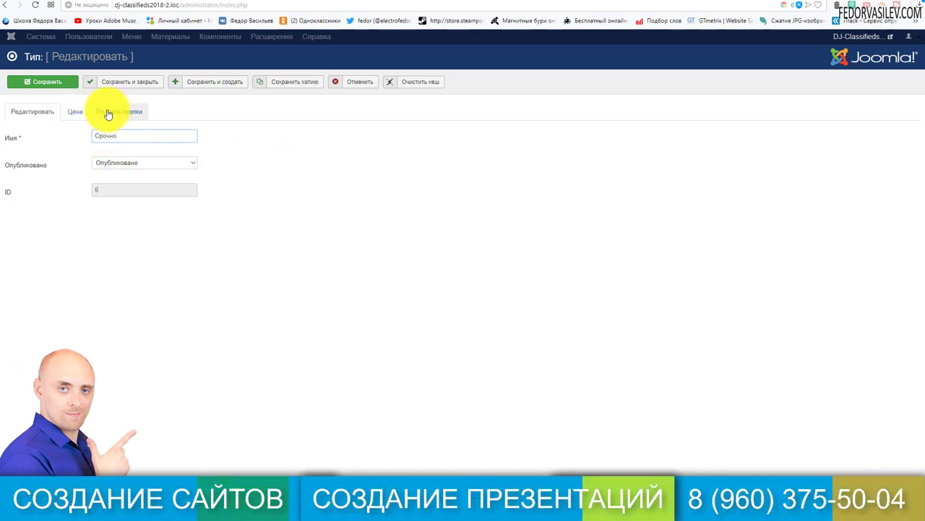
Examine the type's price settings: the general price, the points and the separate prices per user group.
{"action": "left_click", "coordinate": [75, 112]}
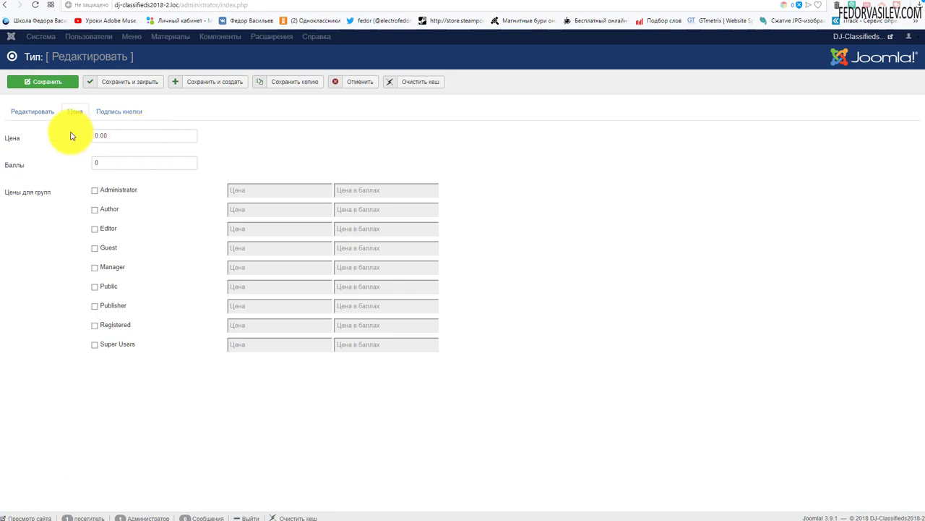
{"action": "left_click", "coordinate": [45, 112]}
{"action": "left_click", "coordinate": [79, 111]}
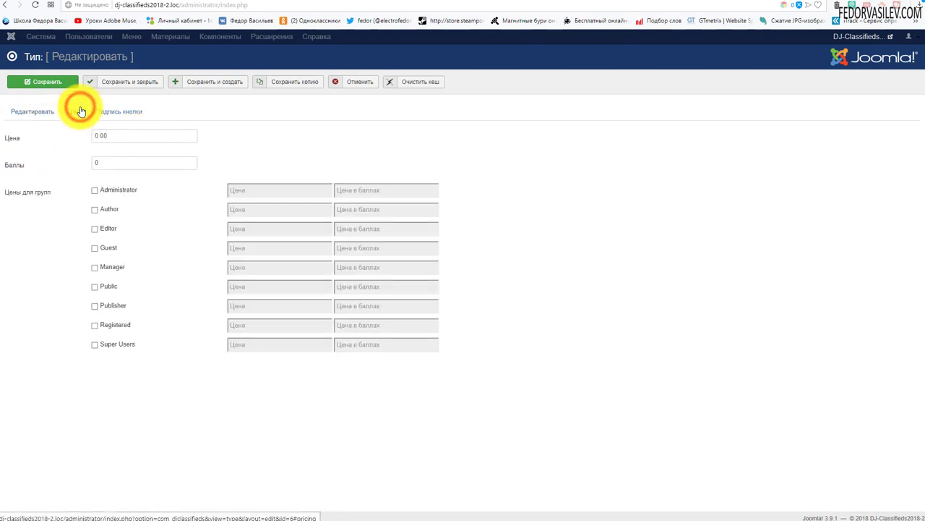
{"action": "double_click", "coordinate": [116, 134]}
{"action": "left_click", "coordinate": [43, 131]}
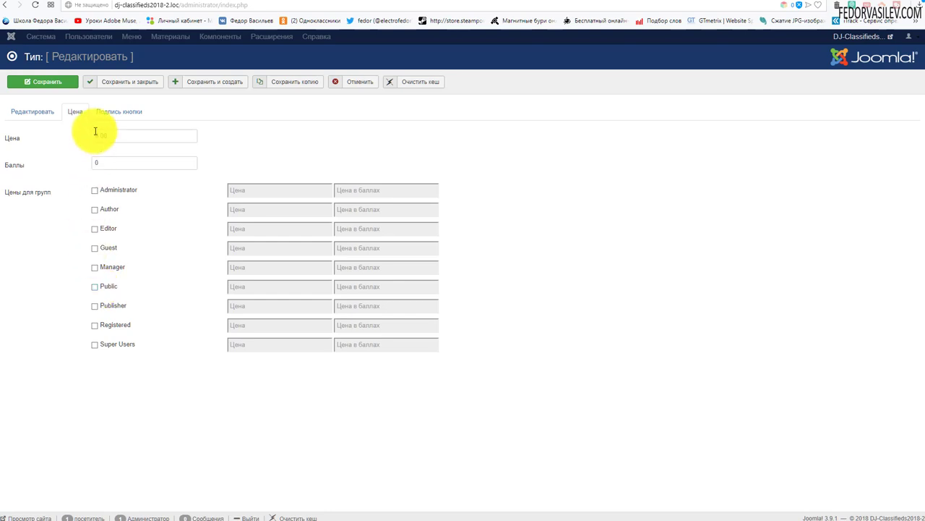
{"action": "left_click", "coordinate": [96, 290]}
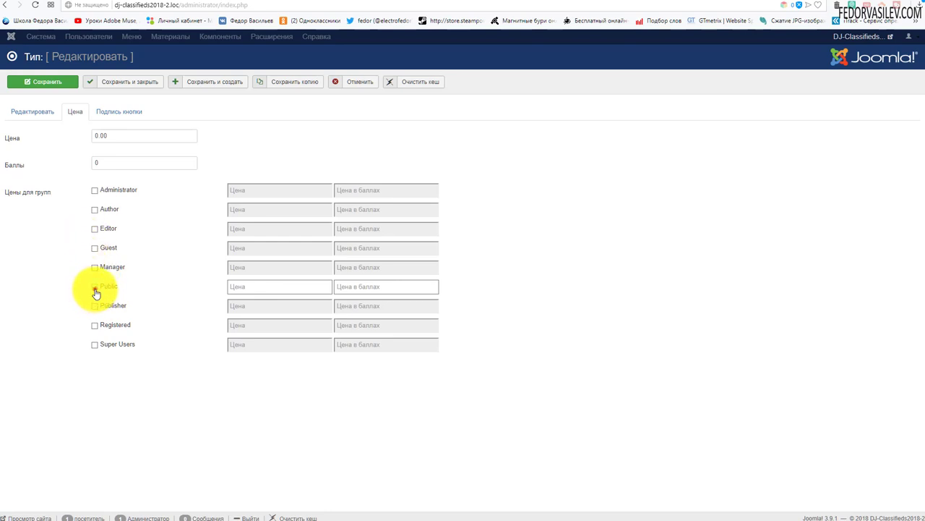
{"action": "left_click", "coordinate": [95, 290]}
Enable a separate price for the Guest group and set it to 100, leaving its price in points empty.
{"action": "left_click", "coordinate": [95, 249]}
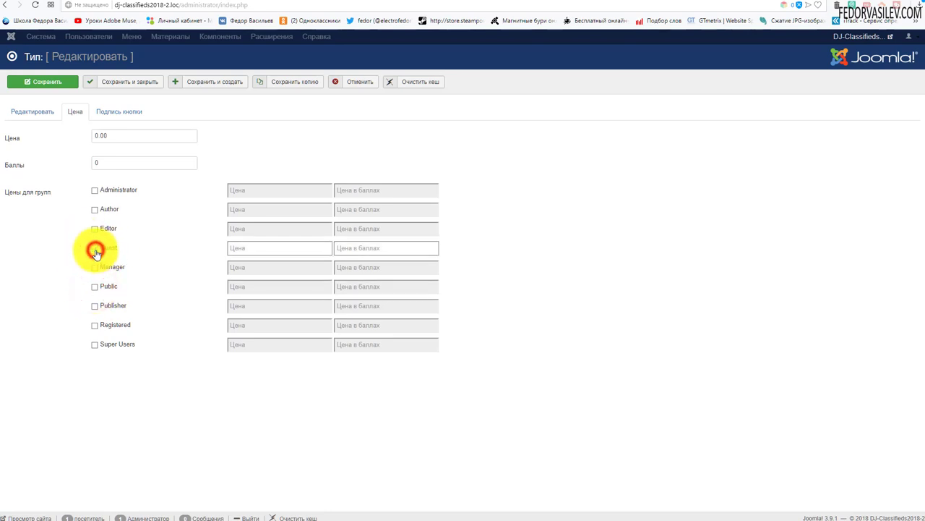
{"action": "left_click", "coordinate": [250, 251]}
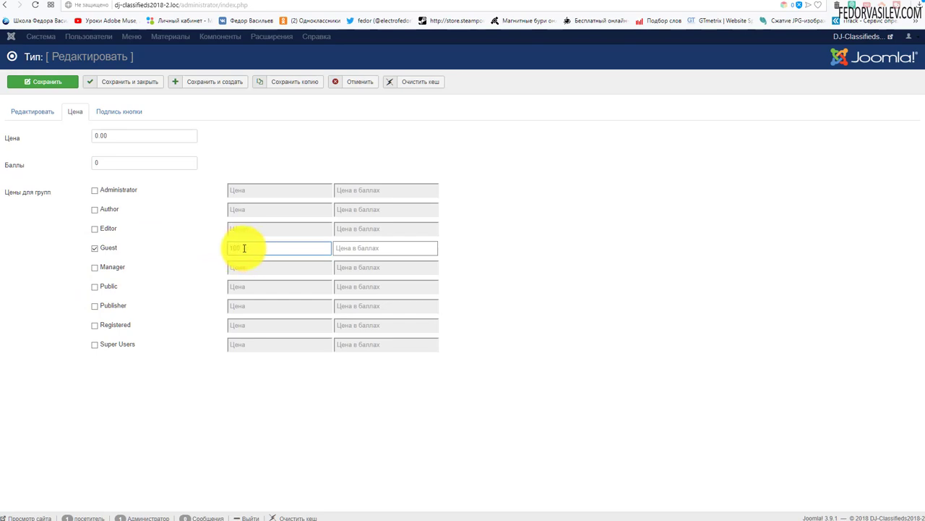
{"action": "type", "text": "100"}
{"action": "left_click", "coordinate": [358, 248]}
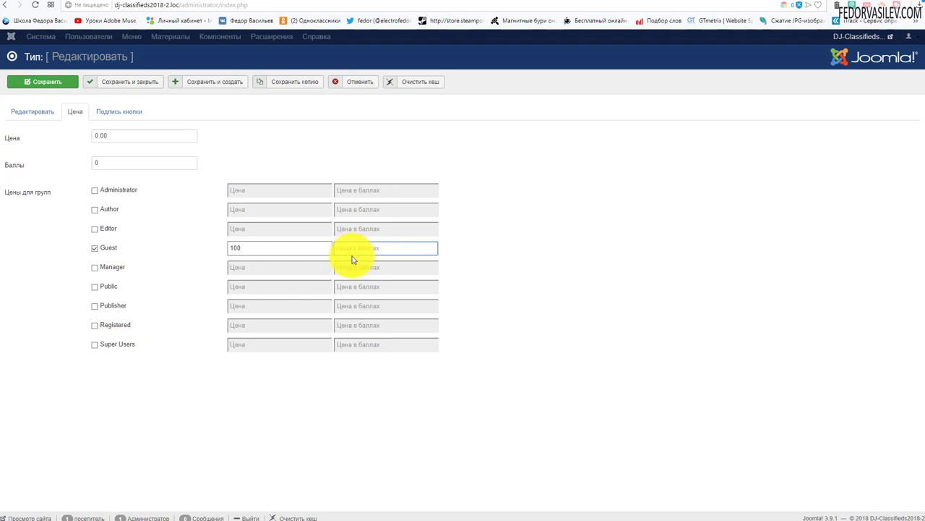
{"action": "left_click", "coordinate": [236, 248]}
{"action": "type", "text": "100"}
{"action": "double_click", "coordinate": [245, 248]}
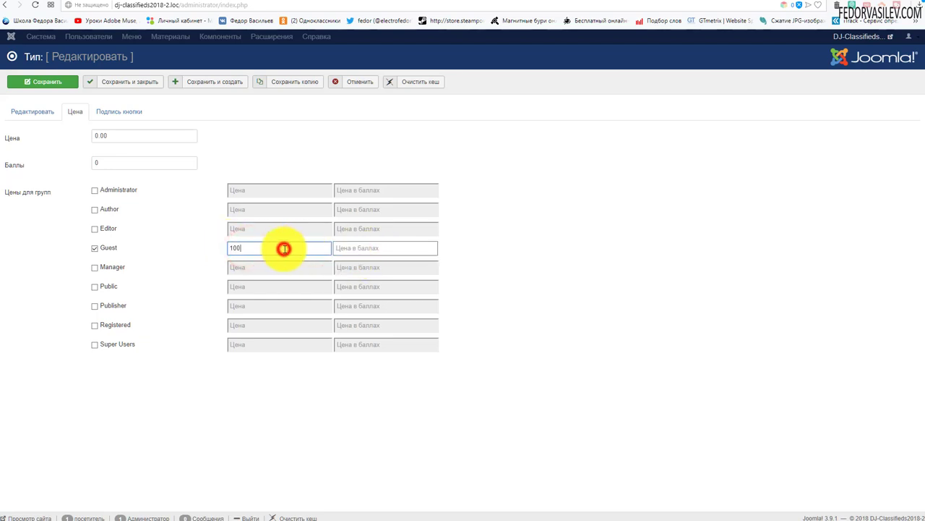
{"action": "left_click", "coordinate": [376, 248]}
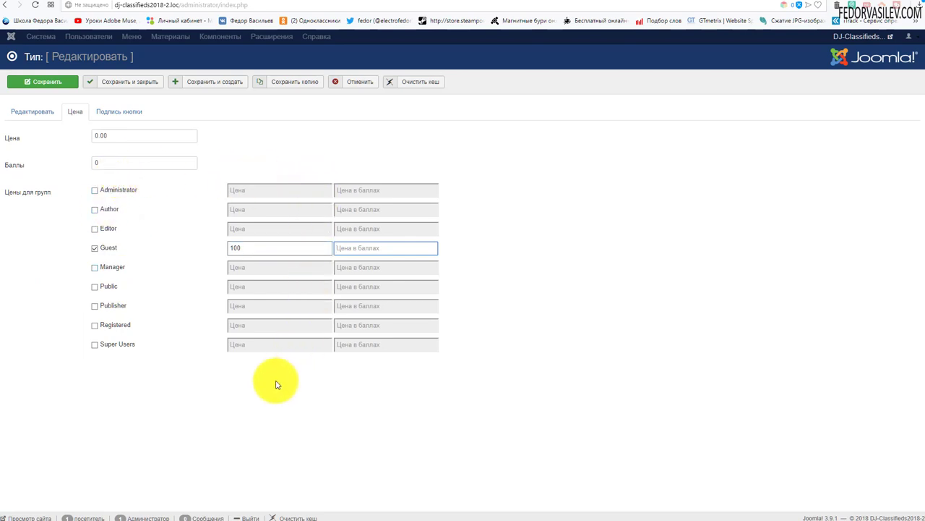
Clear the Guest group's price and disable the separate price for that group.
{"action": "left_click", "coordinate": [94, 248]}
{"action": "double_click", "coordinate": [253, 248]}
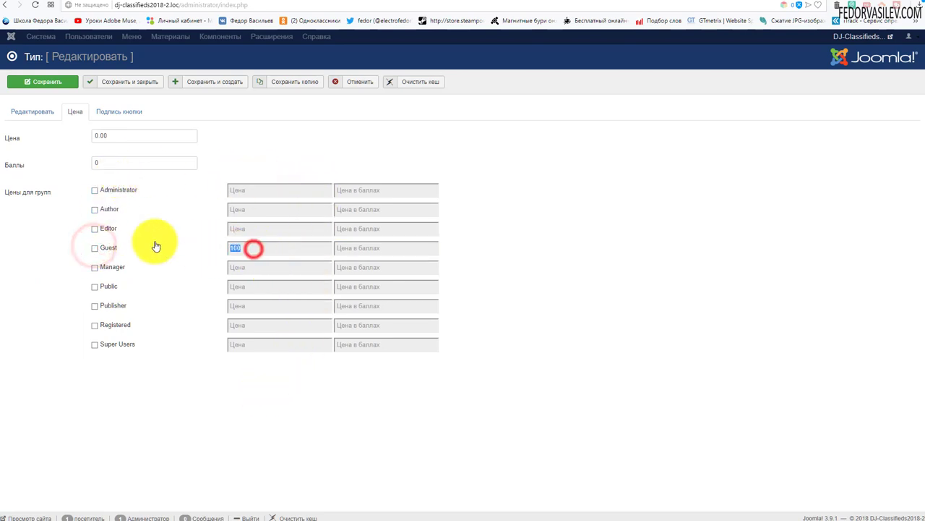
{"action": "left_click", "coordinate": [94, 248]}
{"action": "left_click", "coordinate": [243, 248]}
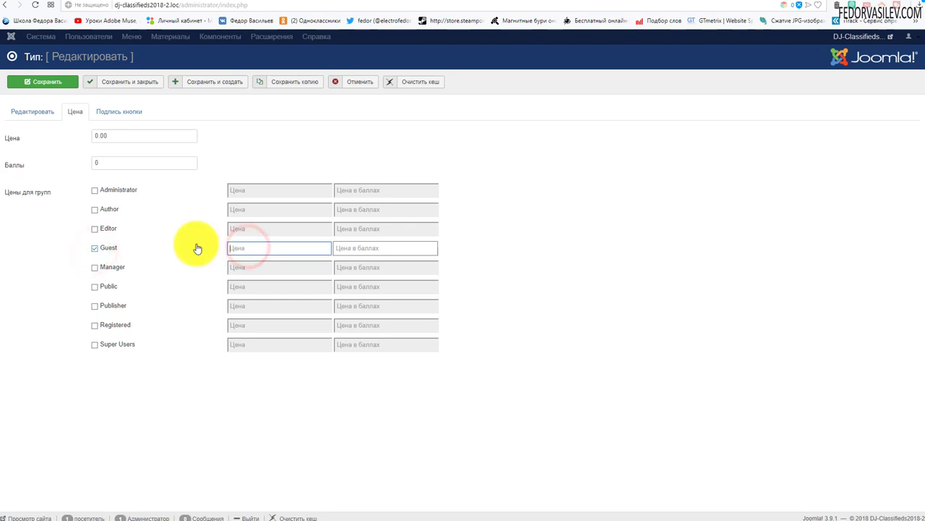
{"action": "left_click", "coordinate": [94, 248]}
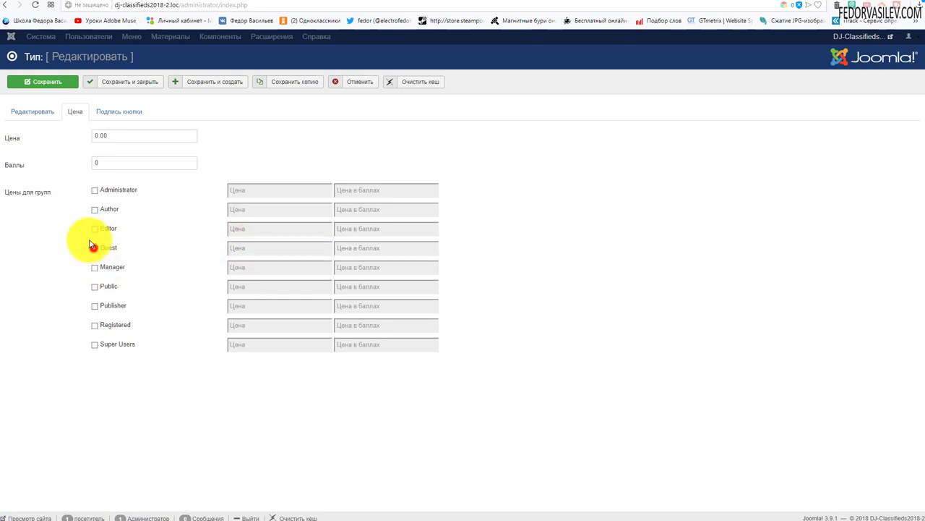
Examine the type's button label settings, including the preview and the text and background colour choices.
{"action": "left_click", "coordinate": [116, 116]}
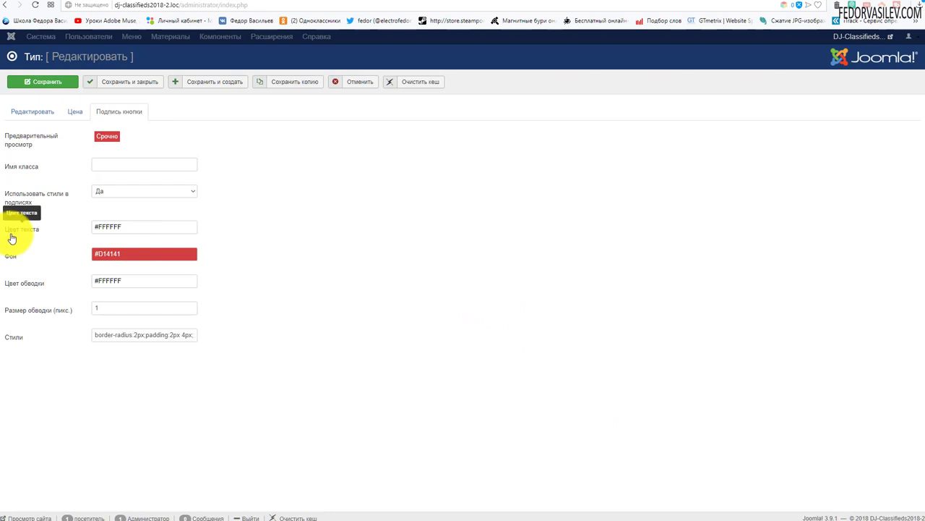
{"action": "double_click", "coordinate": [97, 137]}
{"action": "left_click", "coordinate": [94, 141]}
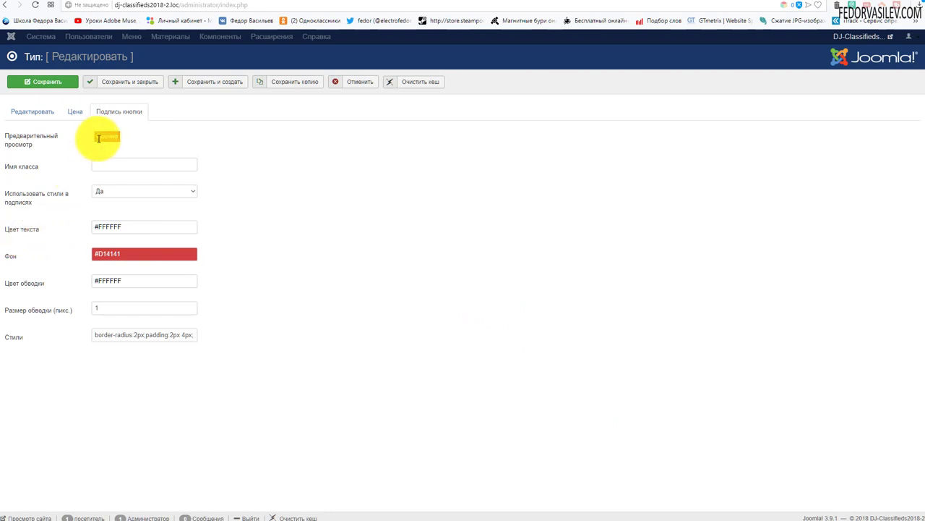
{"action": "left_click", "coordinate": [112, 227]}
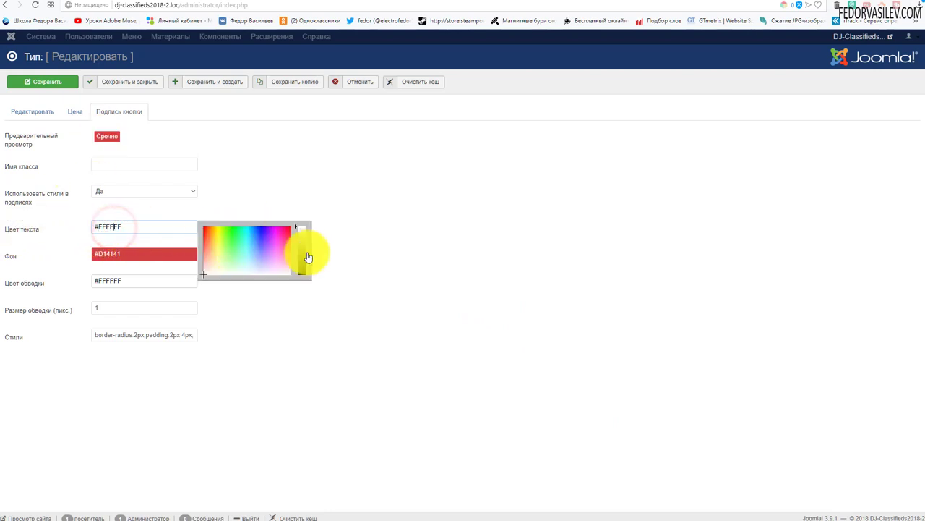
{"action": "left_click", "coordinate": [246, 190]}
{"action": "left_click", "coordinate": [130, 258]}
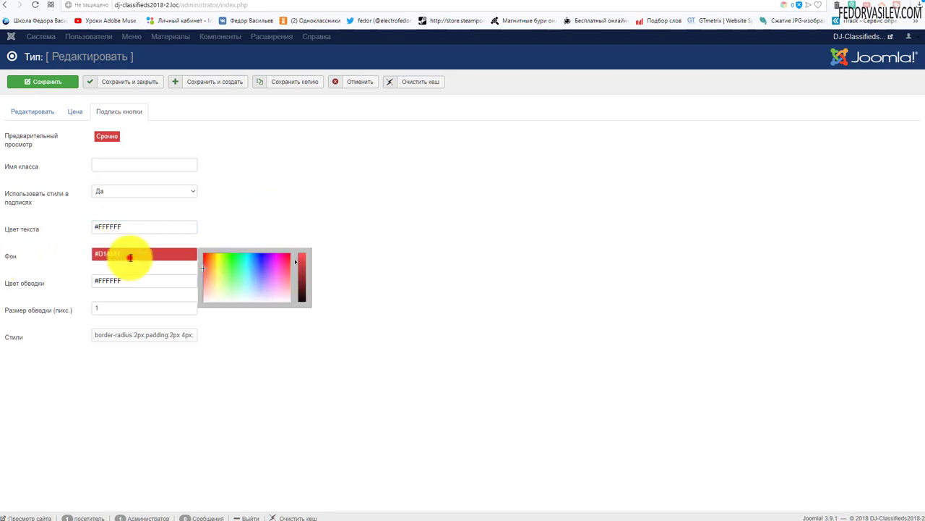
{"action": "left_click", "coordinate": [248, 214]}
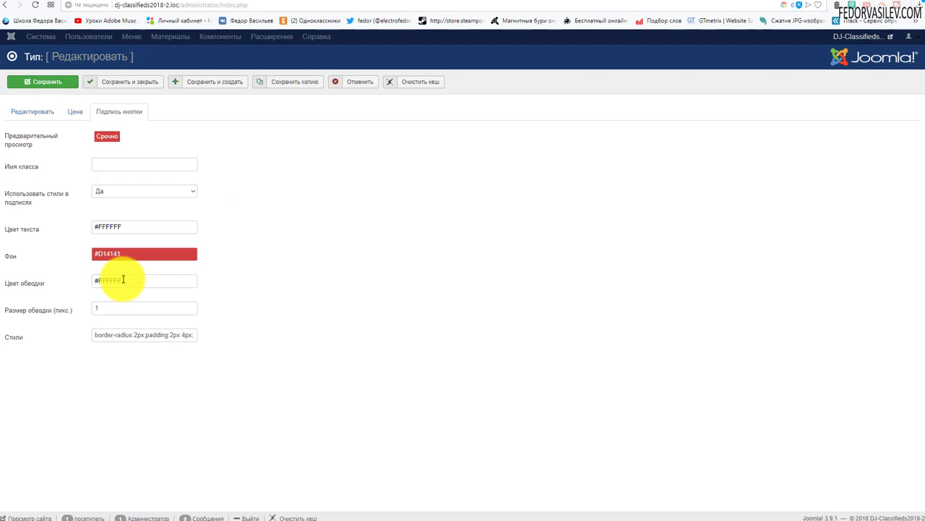
Set the label's border size "Размер обводки (пикс.)" to 3.
{"action": "left_click", "coordinate": [114, 306]}
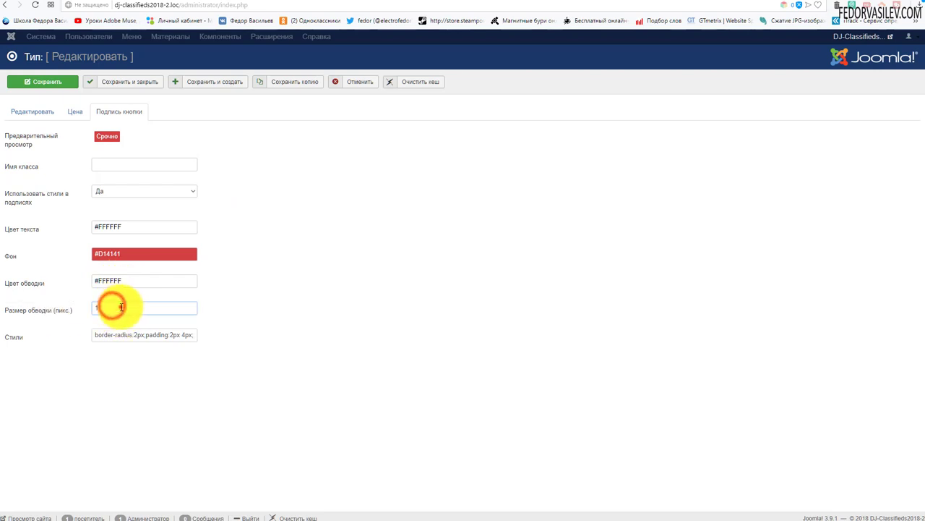
{"action": "key", "text": "BackSpace"}
{"action": "type", "text": "3"}
{"action": "left_click", "coordinate": [274, 310]}
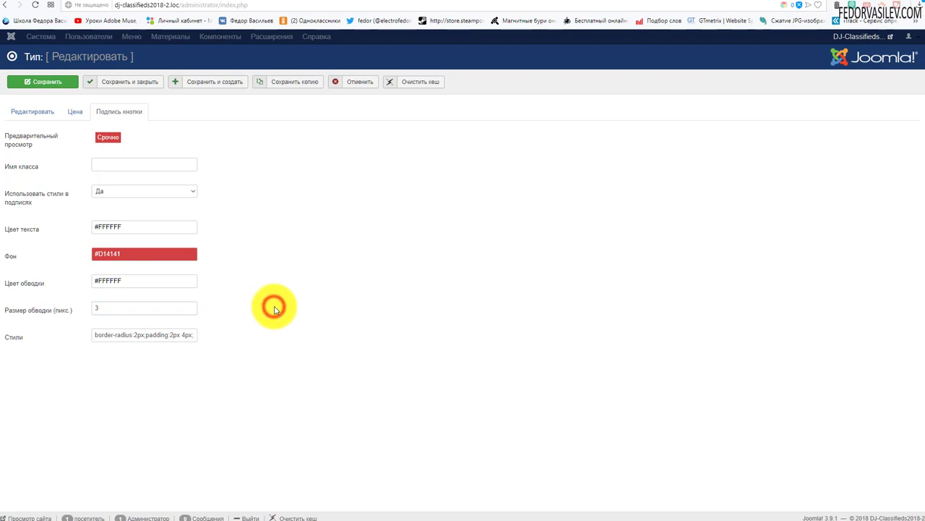
Read through the label's whole CSS string in "Стили", from border-radius and padding to its end.
{"action": "left_click", "coordinate": [149, 334]}
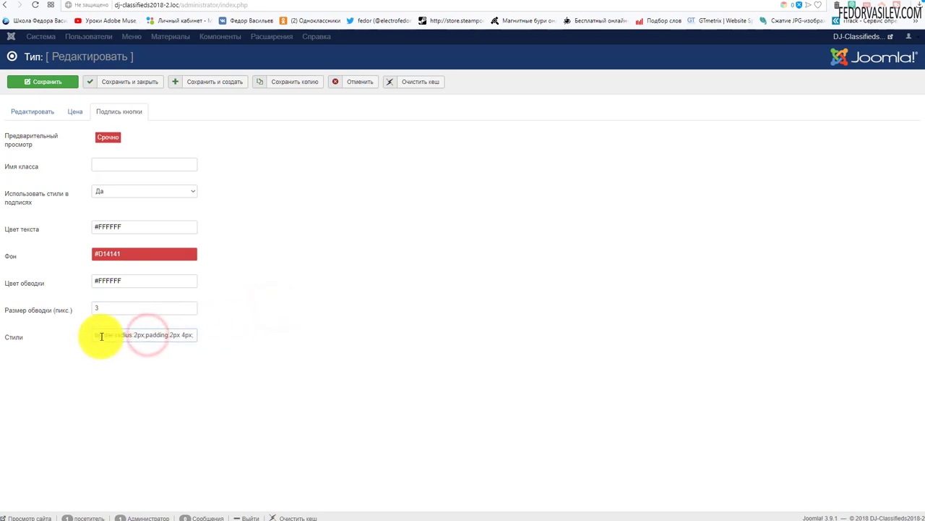
{"action": "left_click", "coordinate": [94, 338], "text": "shift"}
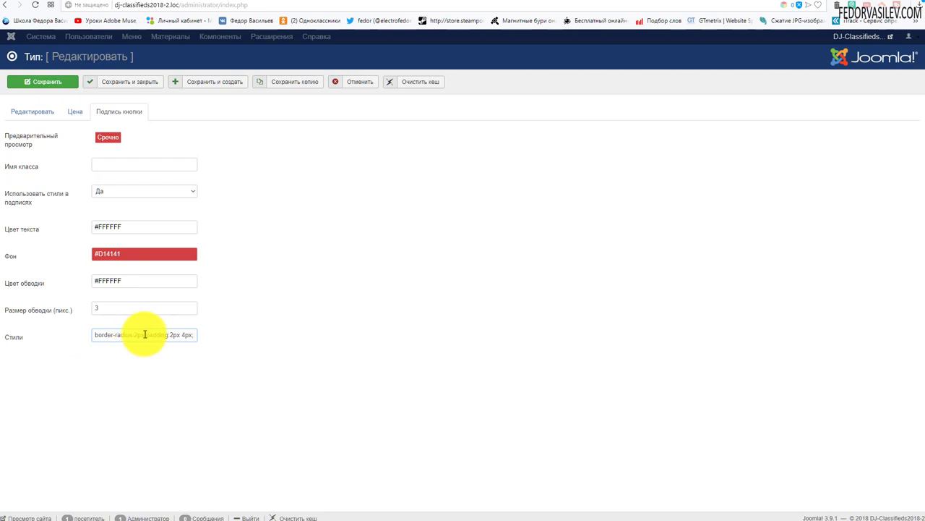
{"action": "left_click_drag", "start_coordinate": [144, 335], "coordinate": [82, 334]}
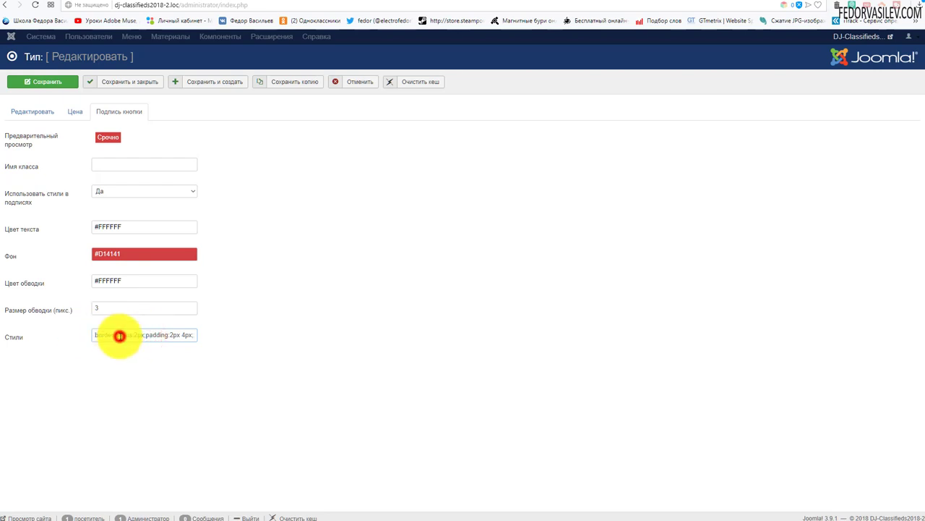
{"action": "left_click", "coordinate": [120, 336]}
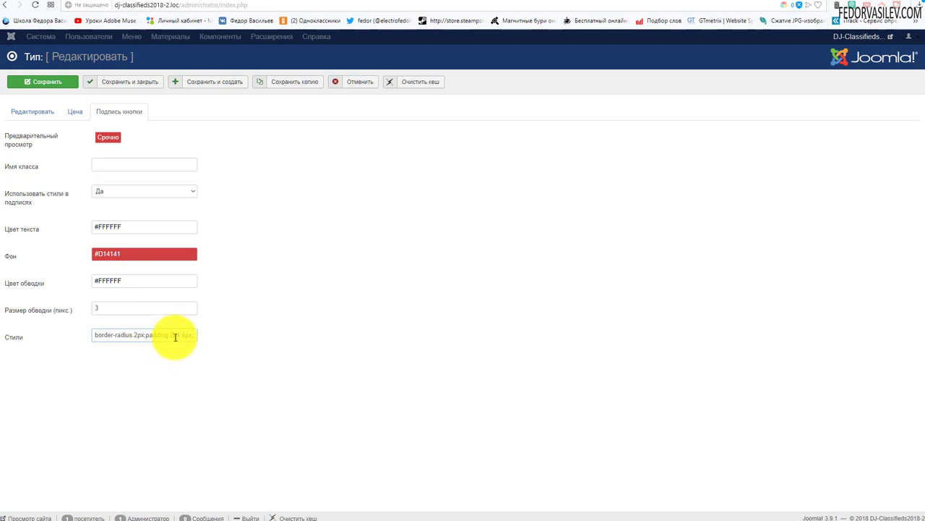
{"action": "left_click_drag", "start_coordinate": [175, 337], "coordinate": [200, 335]}
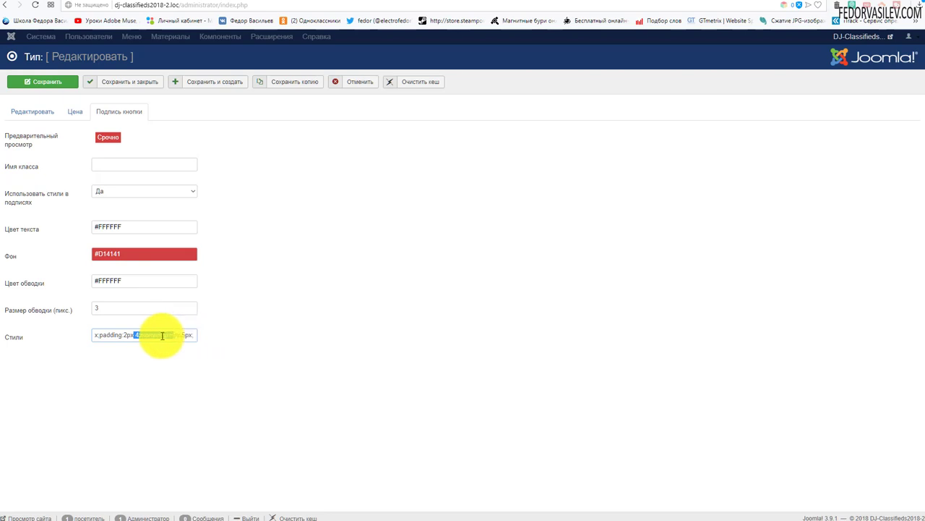
{"action": "left_click", "coordinate": [133, 336]}
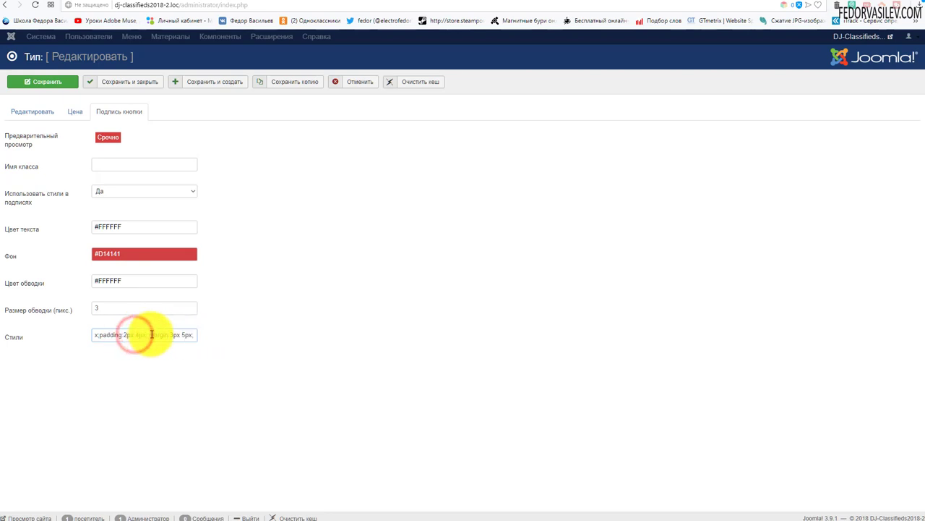
{"action": "left_click_drag", "start_coordinate": [152, 335], "coordinate": [221, 335]}
{"action": "left_click", "coordinate": [227, 334]}
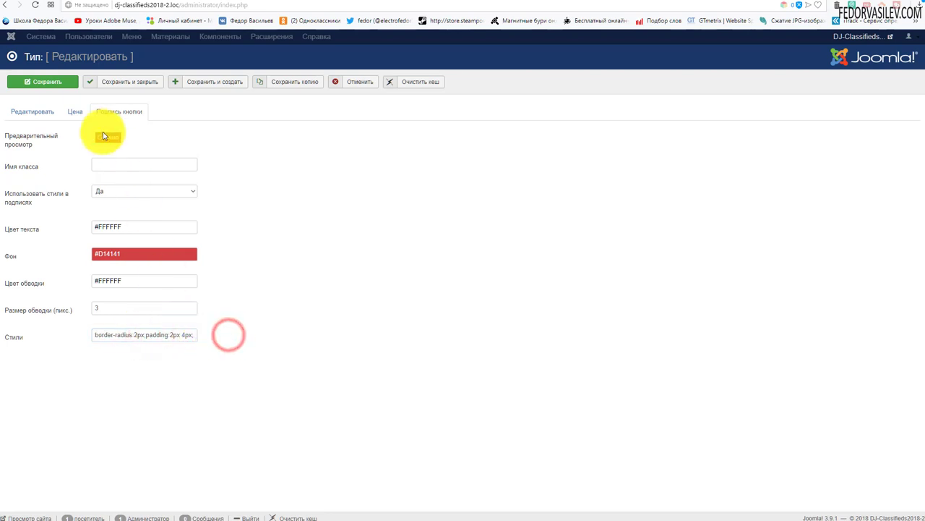
Save the Срочно type and close it to return to the types list.
{"action": "left_click", "coordinate": [38, 81]}
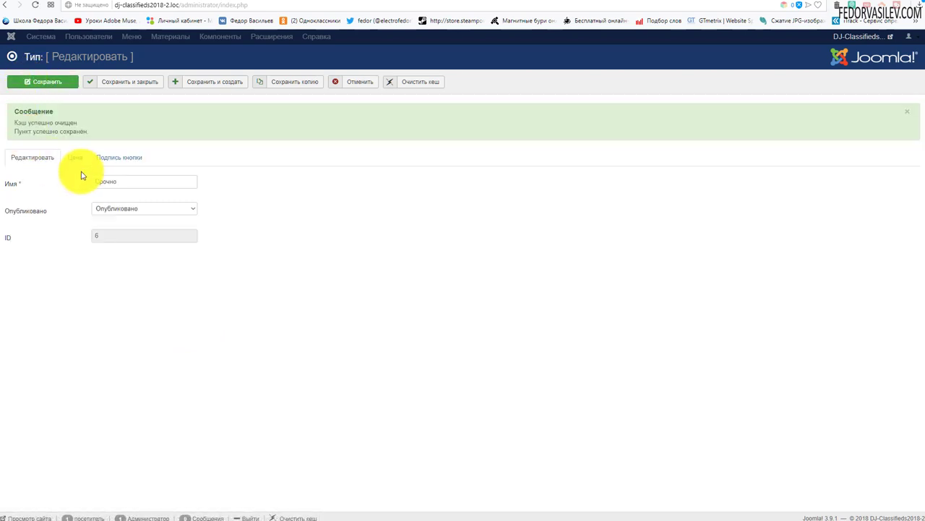
{"action": "left_click", "coordinate": [78, 159]}
{"action": "left_click", "coordinate": [338, 86]}
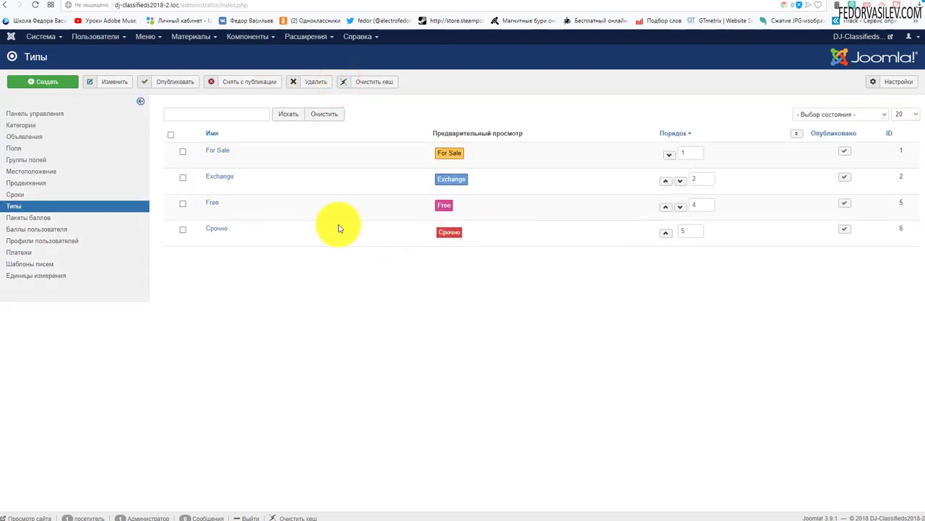
Rename the Free type to "Бесплатно", check its price and button label settings, then save and close it.
{"action": "left_click", "coordinate": [216, 206]}
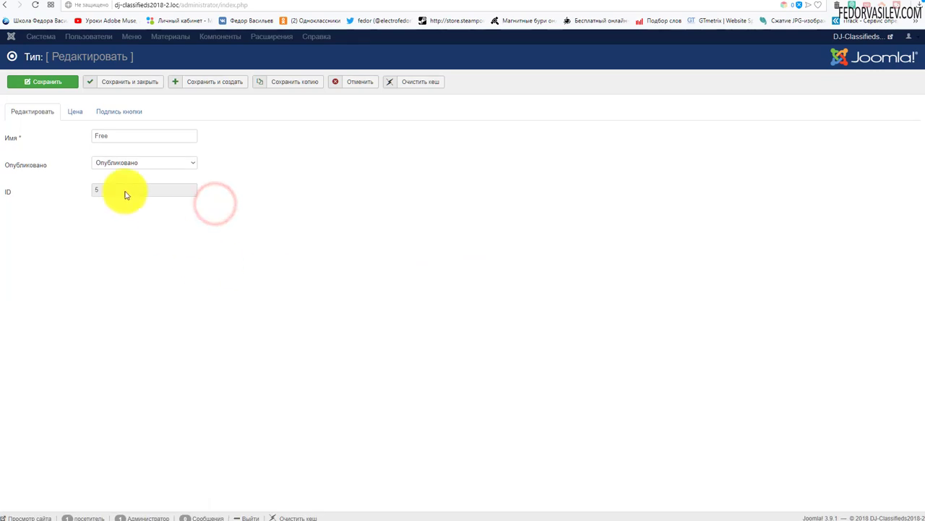
{"action": "left_click_drag", "start_coordinate": [121, 135], "coordinate": [56, 138]}
{"action": "type", "text": "Б"}
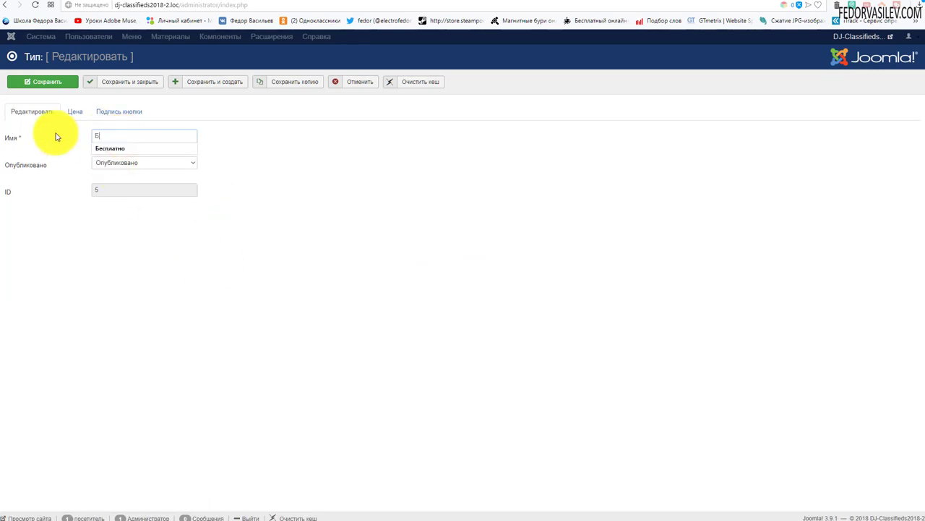
{"action": "left_click", "coordinate": [118, 205]}
{"action": "left_click", "coordinate": [73, 112]}
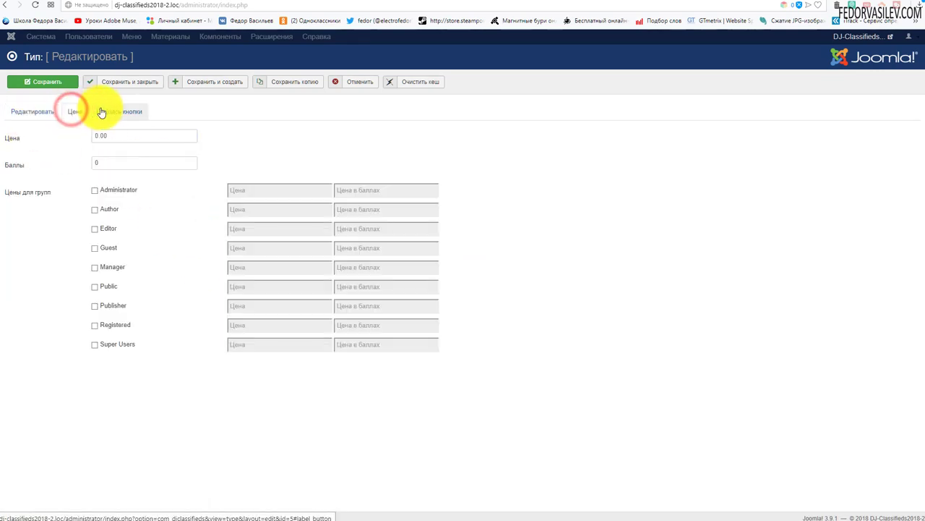
{"action": "left_click", "coordinate": [105, 112]}
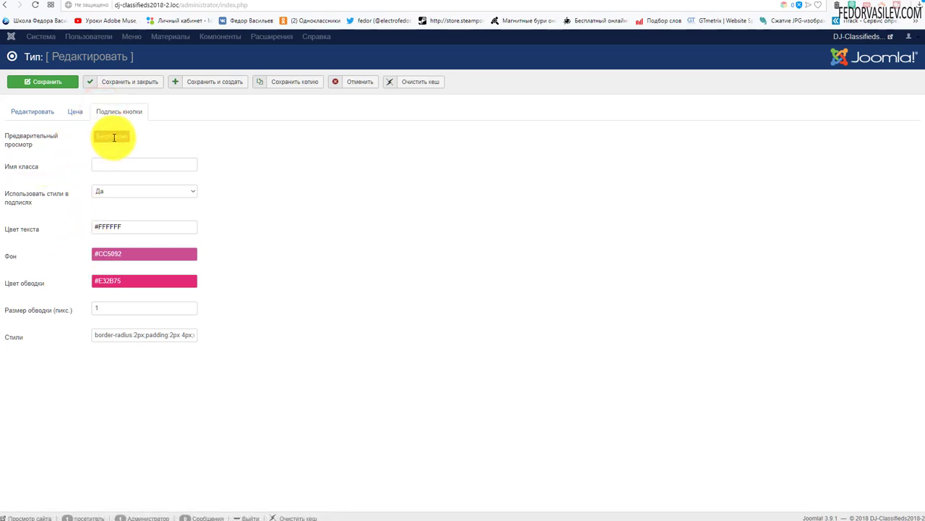
{"action": "left_click", "coordinate": [120, 82]}
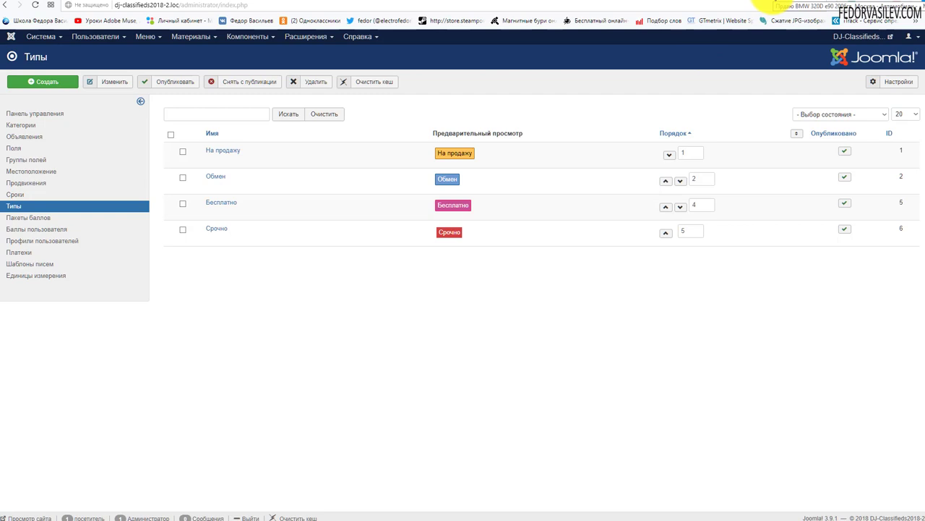
Open the BMW 320D ad in the DJ-Classifieds ads list, set its "Тип" to "Срочно" and save.
{"action": "left_click", "coordinate": [248, 36]}
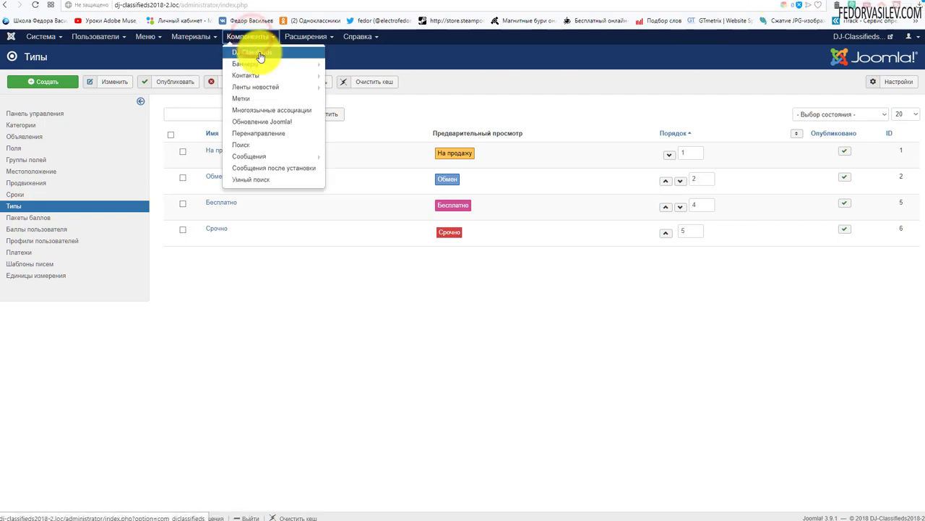
{"action": "left_click", "coordinate": [258, 53]}
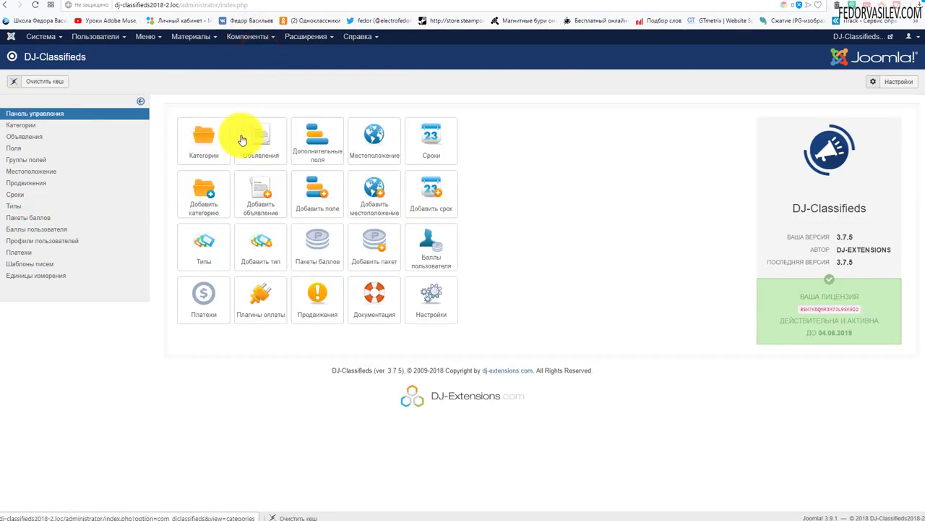
{"action": "left_click", "coordinate": [242, 139]}
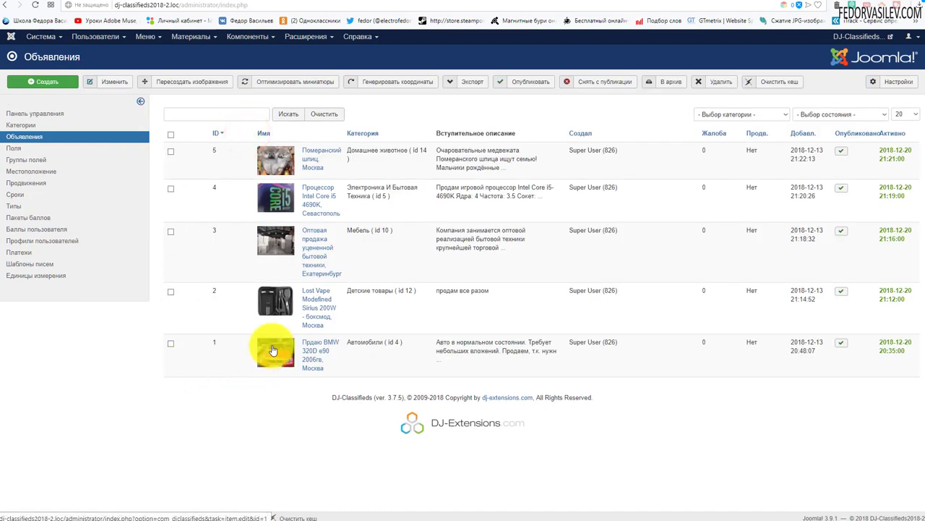
{"action": "left_click", "coordinate": [274, 351]}
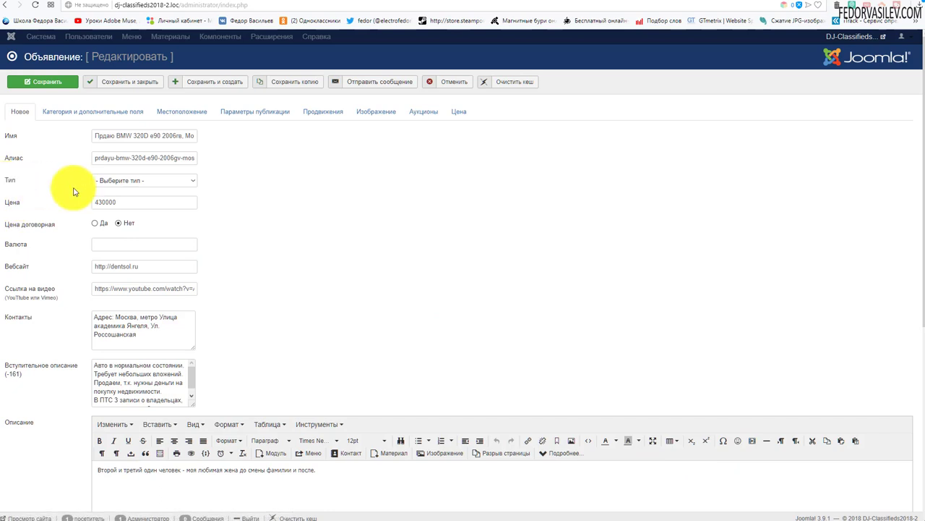
{"action": "left_click", "coordinate": [109, 180]}
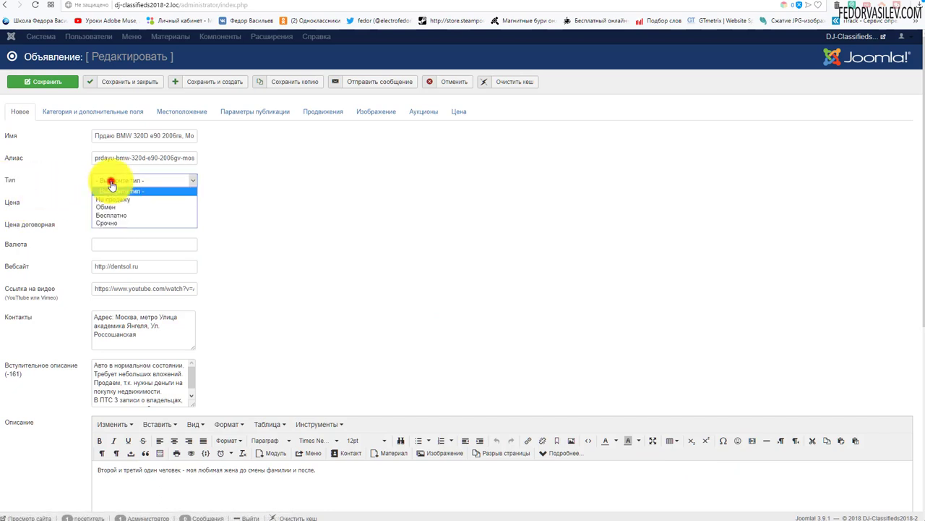
{"action": "left_click", "coordinate": [120, 224]}
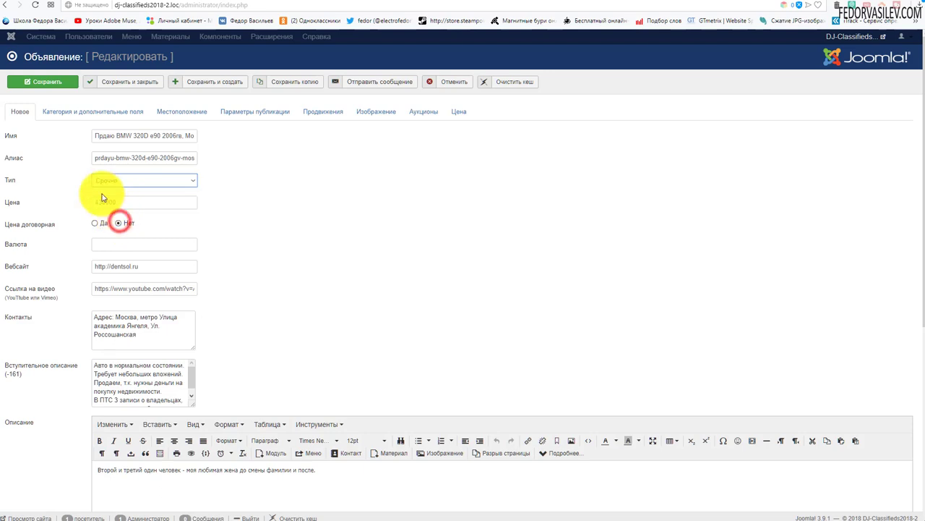
{"action": "left_click", "coordinate": [43, 81]}
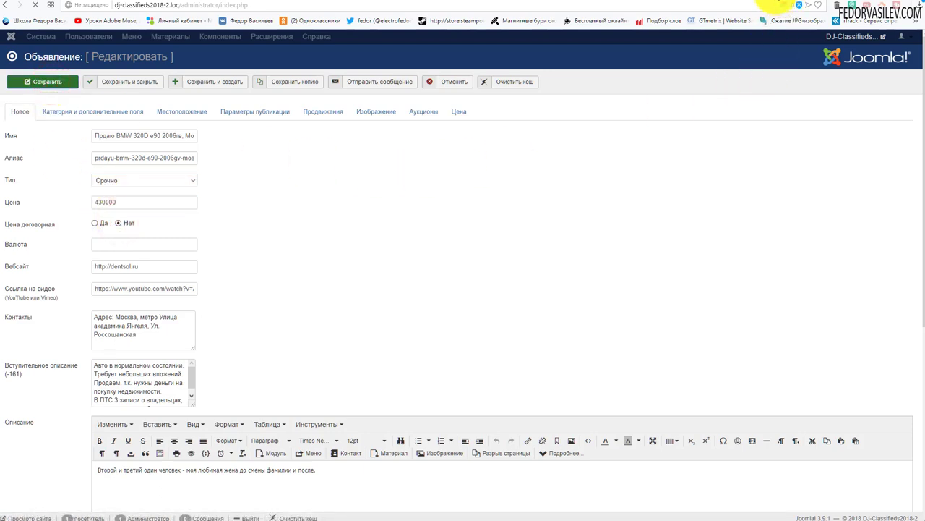
Reload the BMW ad's page on the public site and look through it for the type label.
{"action": "left_click", "coordinate": [777, 4]}
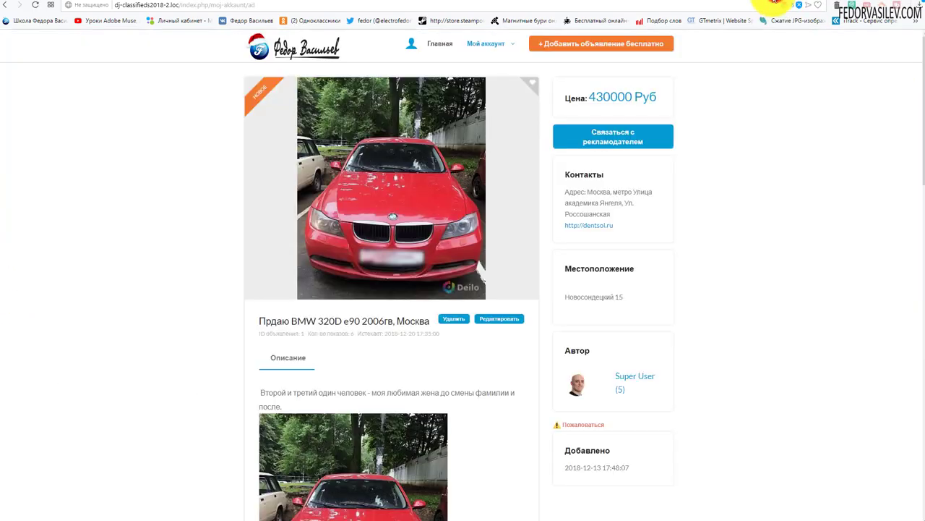
{"action": "scroll", "coordinate": [542, 213], "scroll_direction": "down", "scroll_amount": 3}
{"action": "scroll", "coordinate": [220, 139], "scroll_direction": "up", "scroll_amount": 3}
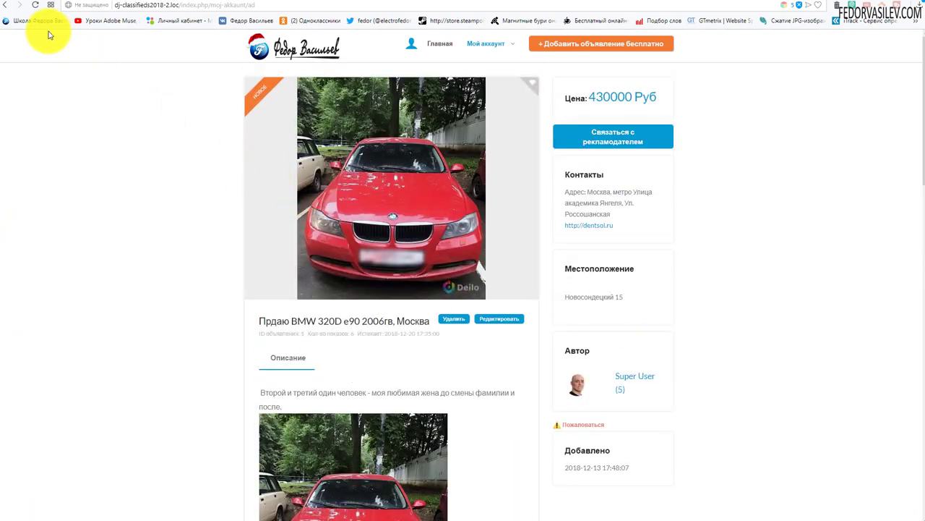
{"action": "left_click", "coordinate": [33, 5]}
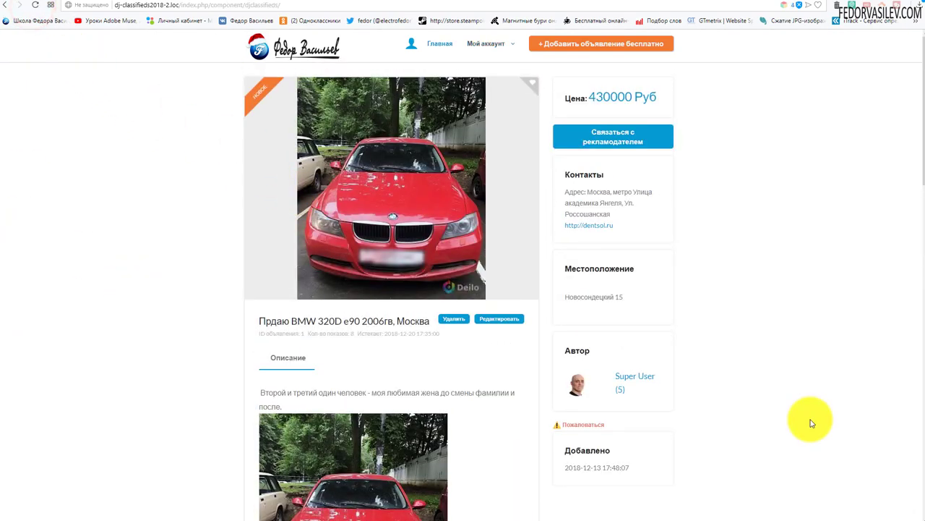
{"action": "scroll", "coordinate": [463, 195], "scroll_direction": "down", "scroll_amount": 10}
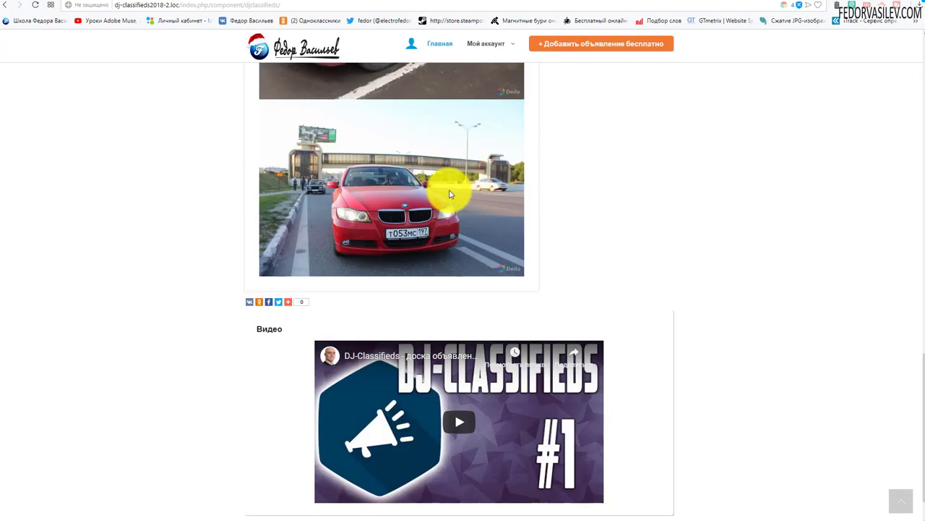
{"action": "scroll", "coordinate": [646, 252], "scroll_direction": "up", "scroll_amount": 10}
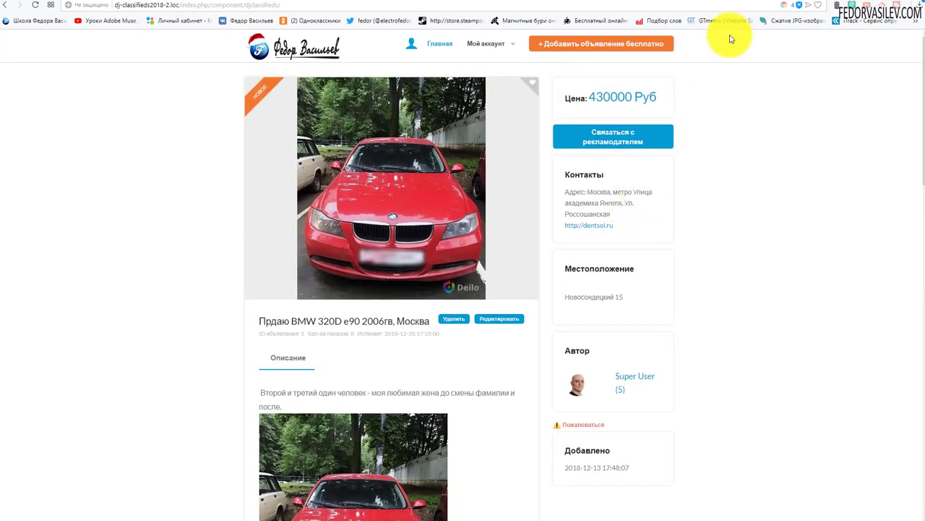
In the DJ-Classifieds settings, set "Использовать "Типы"" to "Да" and save the configuration.
{"action": "left_click", "coordinate": [791, 5]}
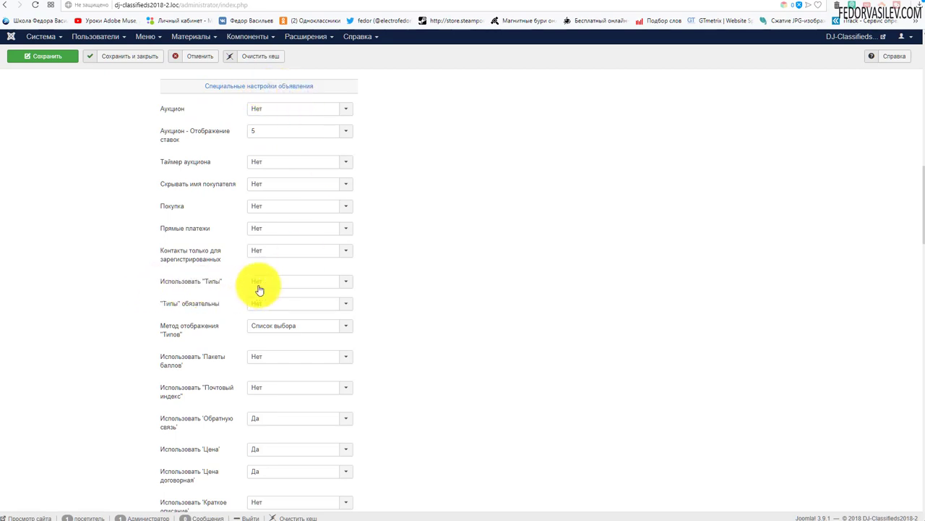
{"action": "mouse_move", "coordinate": [198, 308]}
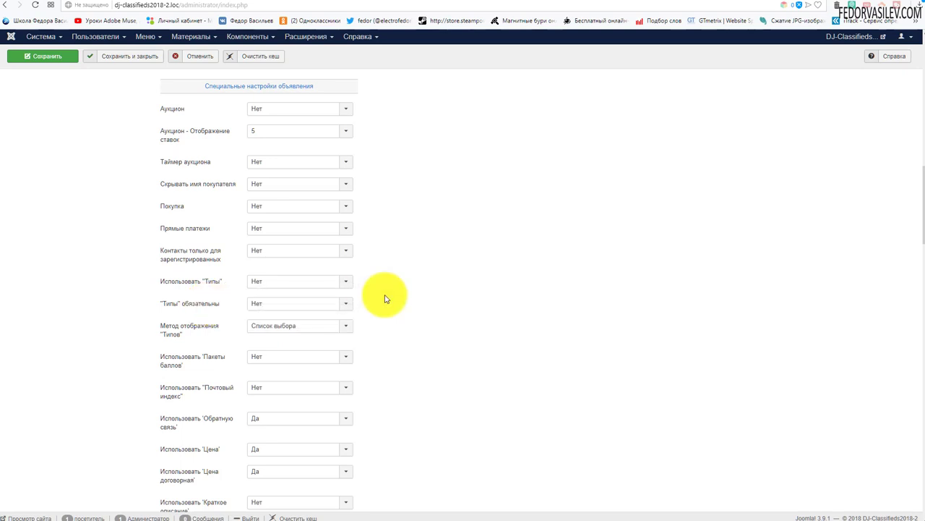
{"action": "mouse_move", "coordinate": [187, 336]}
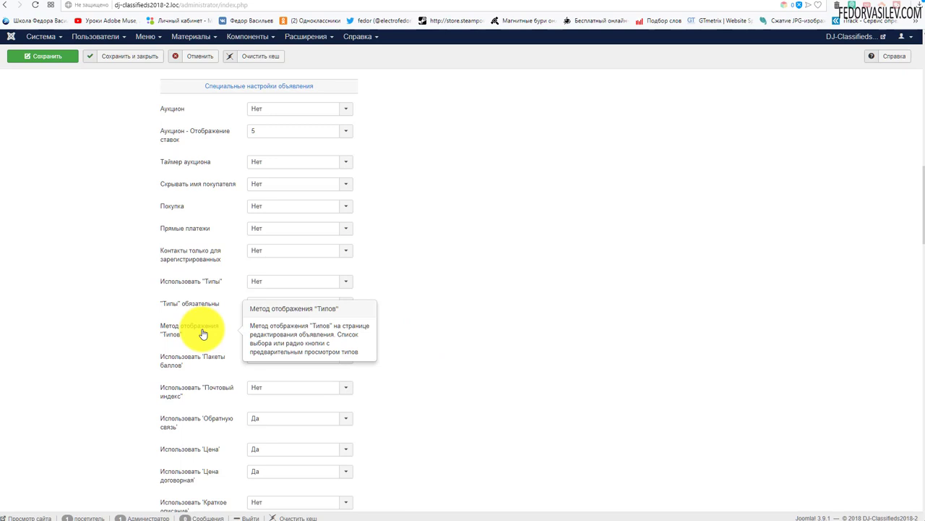
{"action": "left_click", "coordinate": [297, 325]}
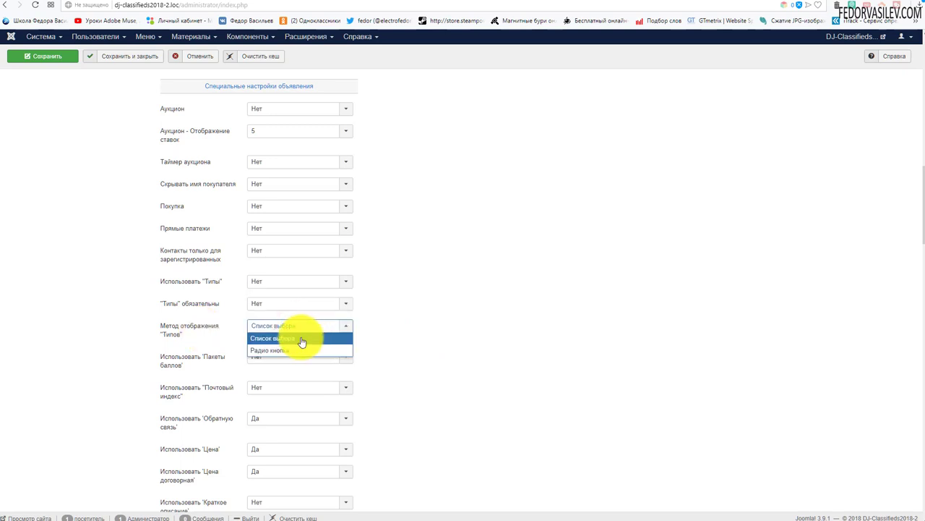
{"action": "left_click", "coordinate": [399, 326]}
{"action": "left_click", "coordinate": [275, 280]}
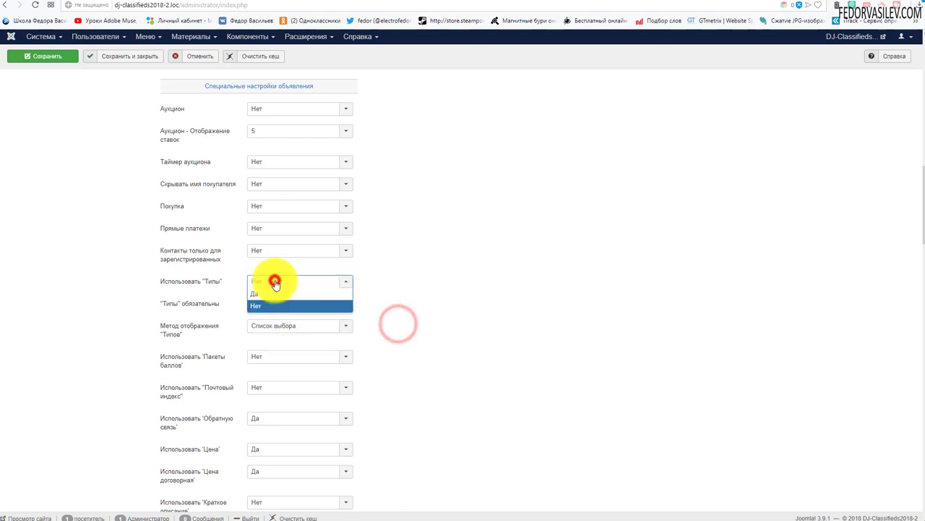
{"action": "left_click", "coordinate": [272, 295]}
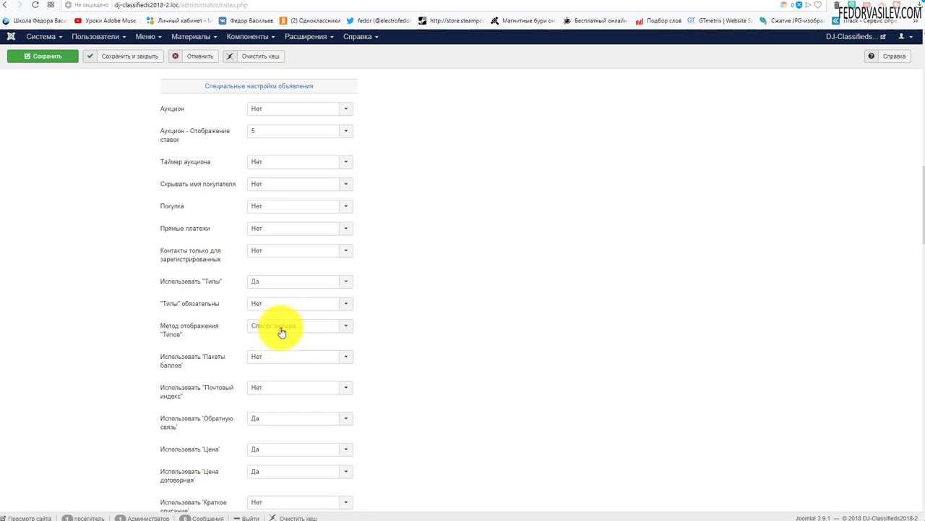
{"action": "left_click", "coordinate": [48, 57]}
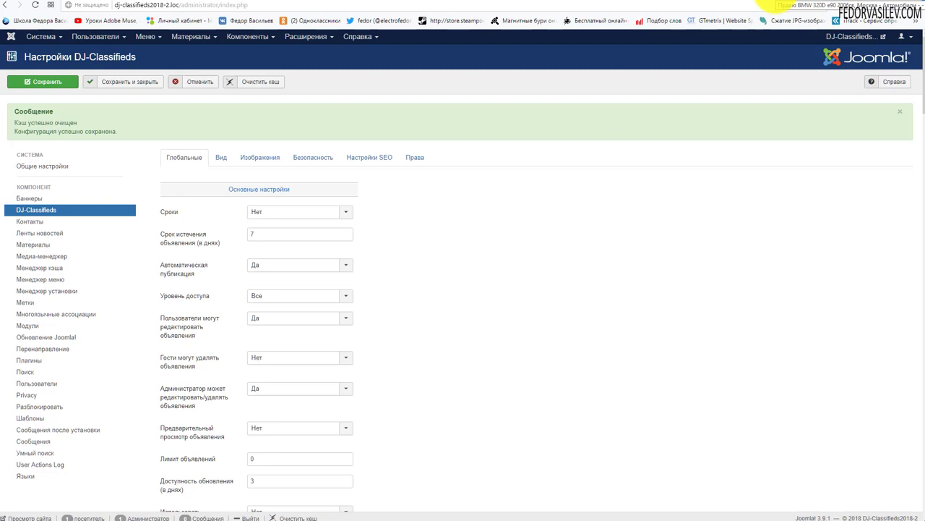
Reload the BMW ad's public page to check for its type label, then view the ads on the site's home page.
{"action": "left_click", "coordinate": [788, 1]}
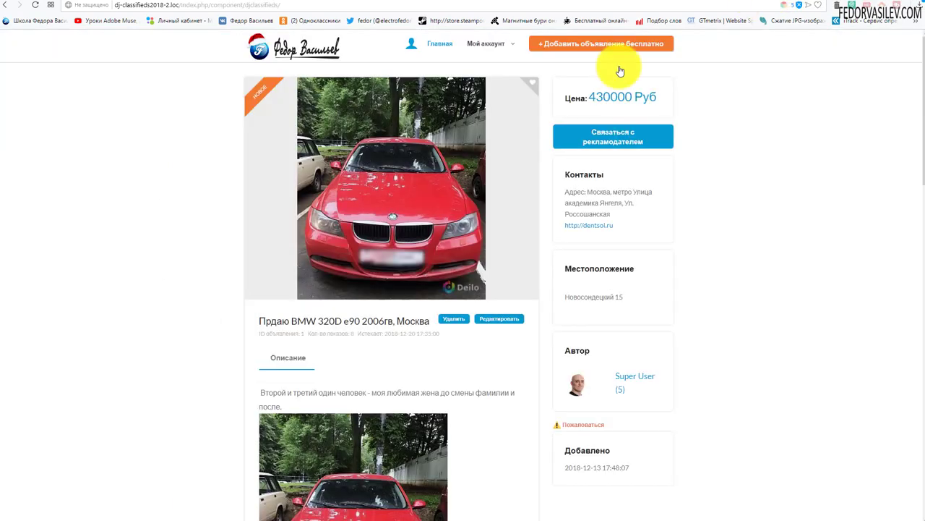
{"action": "left_click", "coordinate": [36, 7]}
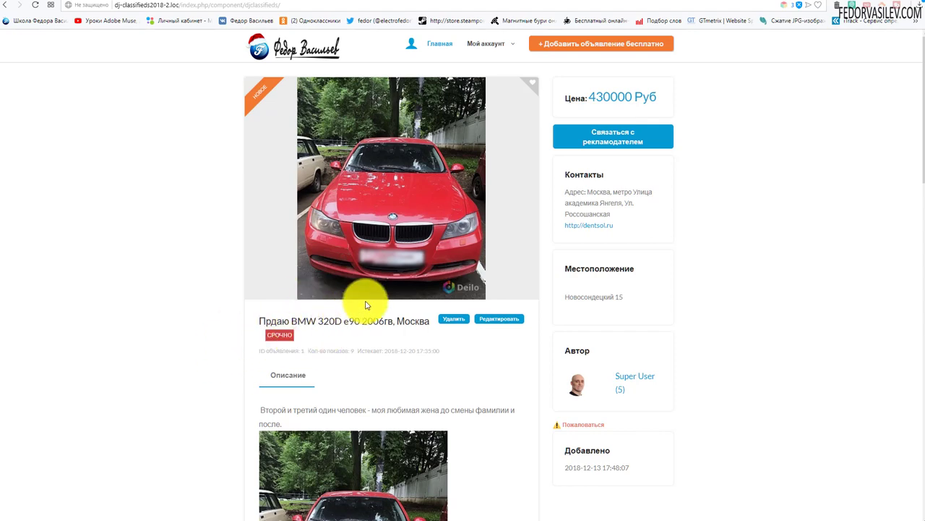
{"action": "scroll", "coordinate": [366, 305], "scroll_direction": "down", "scroll_amount": 4}
{"action": "scroll", "coordinate": [355, 238], "scroll_direction": "up", "scroll_amount": 4}
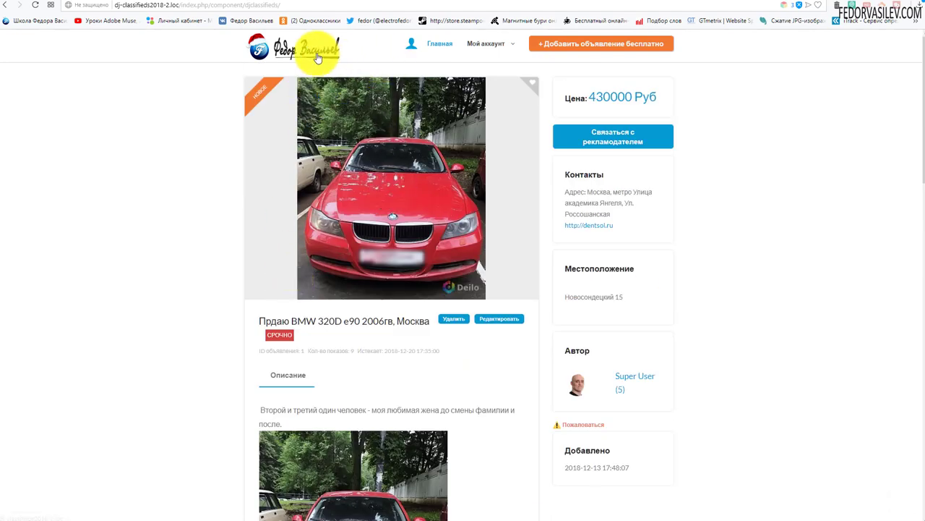
{"action": "left_click", "coordinate": [317, 58]}
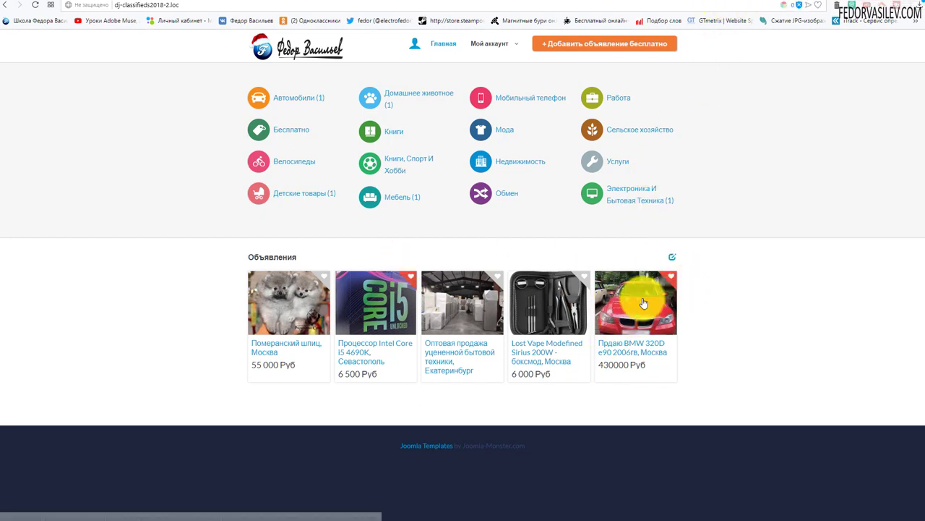
Reload the new ad form in the other browser and try "На продажу" in its "Тип" list.
{"action": "left_click", "coordinate": [744, 4]}
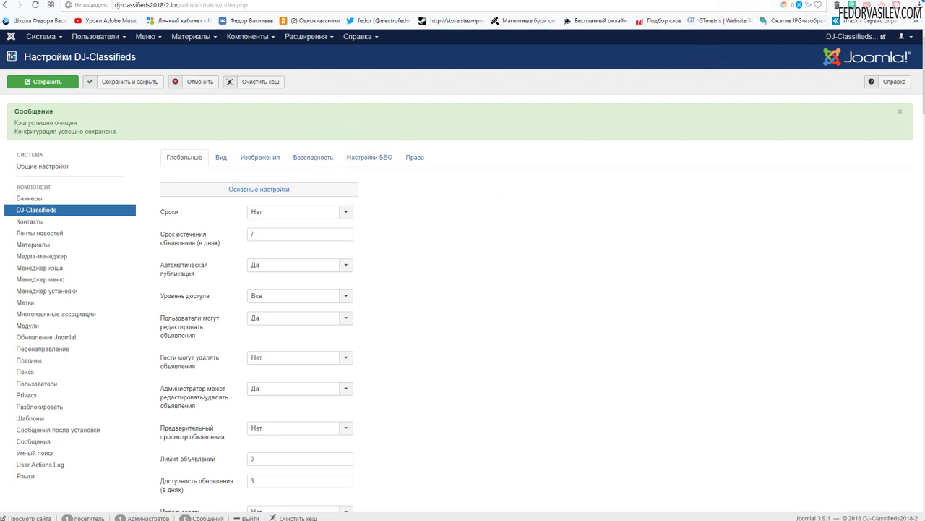
{"action": "key", "text": "ctrl+Tab"}
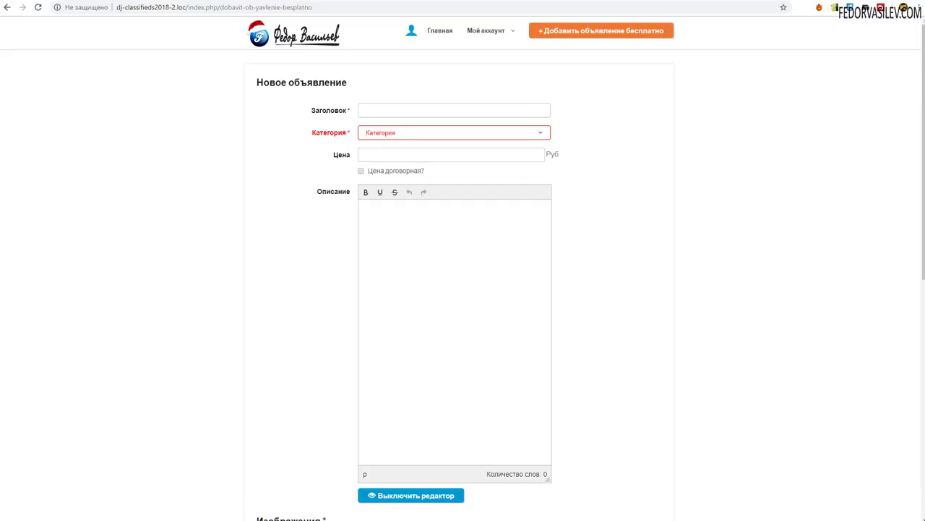
{"action": "left_click", "coordinate": [39, 10]}
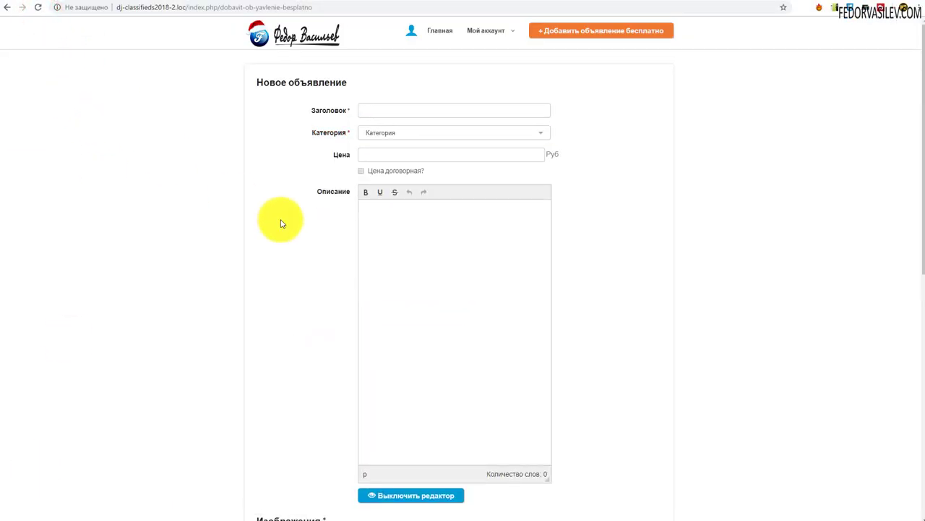
{"action": "scroll", "coordinate": [285, 182], "scroll_direction": "down", "scroll_amount": 6}
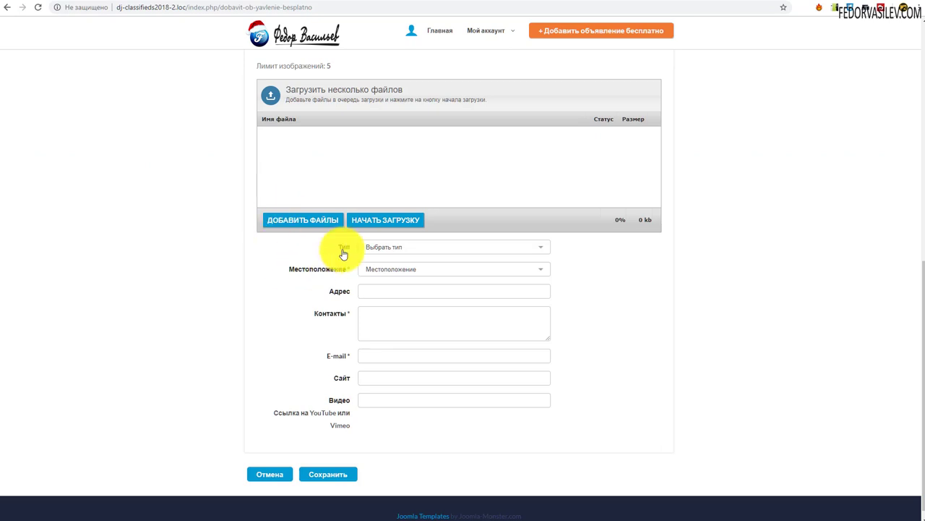
{"action": "left_click", "coordinate": [399, 247]}
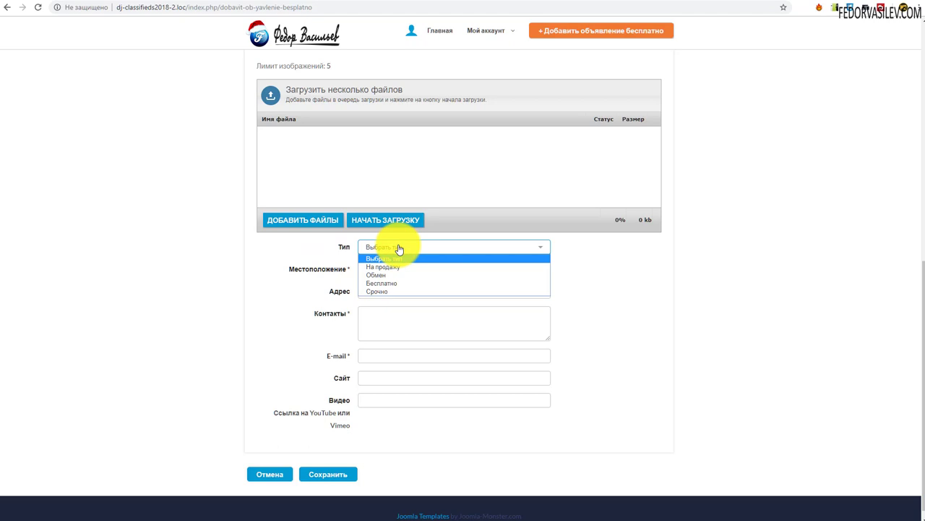
{"action": "left_click", "coordinate": [402, 267]}
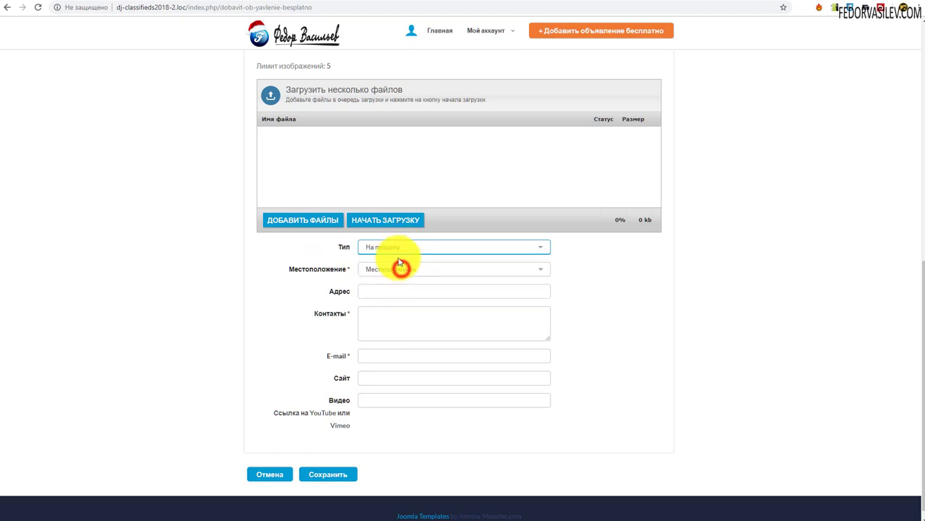
{"action": "left_click", "coordinate": [399, 248]}
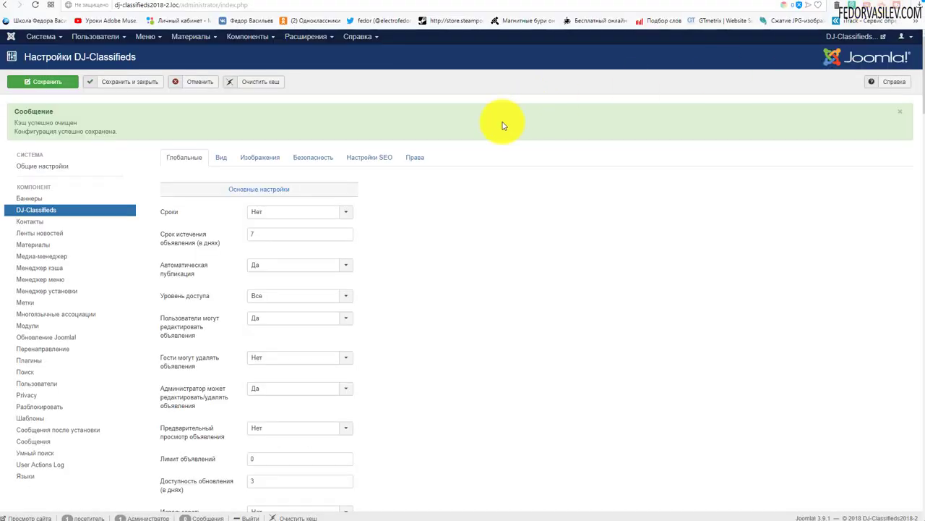
Set the display method "Метод отображения "Типов"" to "Радио кнопки" in the DJ-Classifieds settings and save the configuration.
{"action": "scroll", "coordinate": [219, 183], "scroll_direction": "down", "scroll_amount": 10}
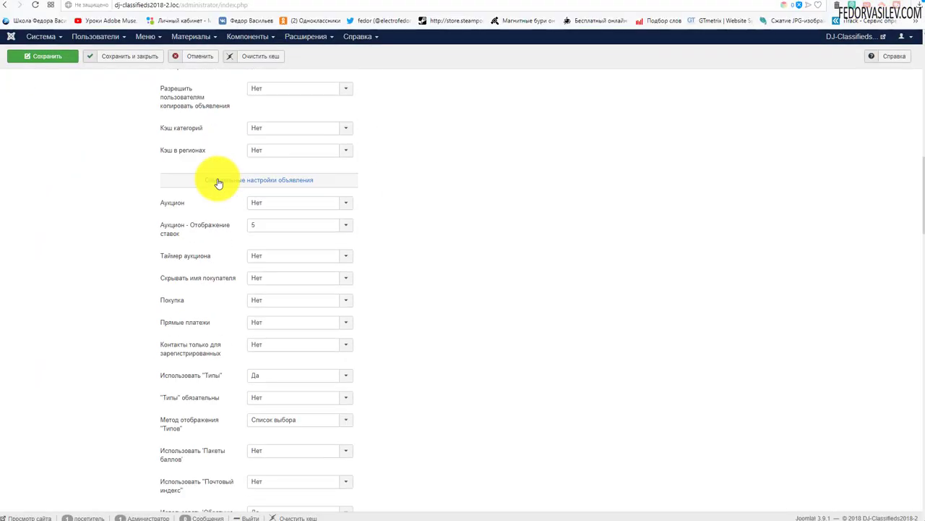
{"action": "scroll", "coordinate": [209, 184], "scroll_direction": "down", "scroll_amount": 15}
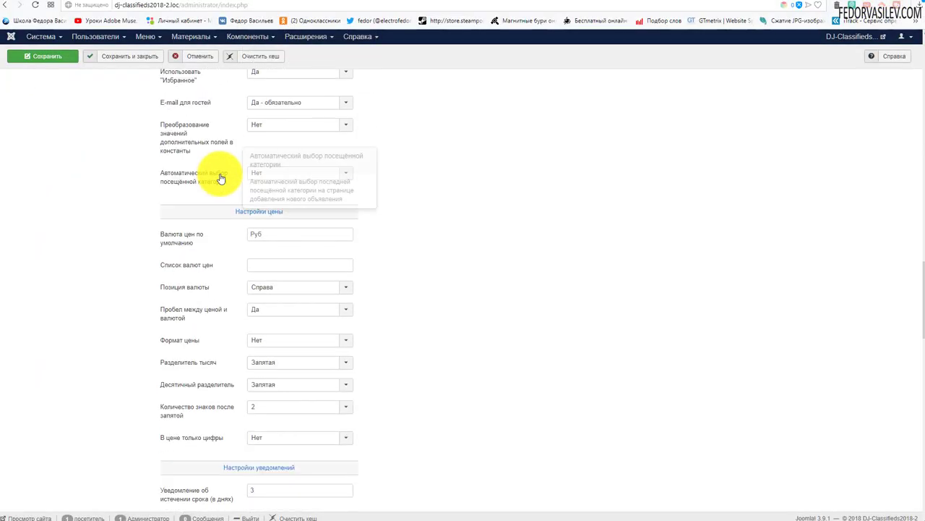
{"action": "scroll", "coordinate": [219, 175], "scroll_direction": "down", "scroll_amount": 2}
{"action": "scroll", "coordinate": [320, 191], "scroll_direction": "up", "scroll_amount": 12}
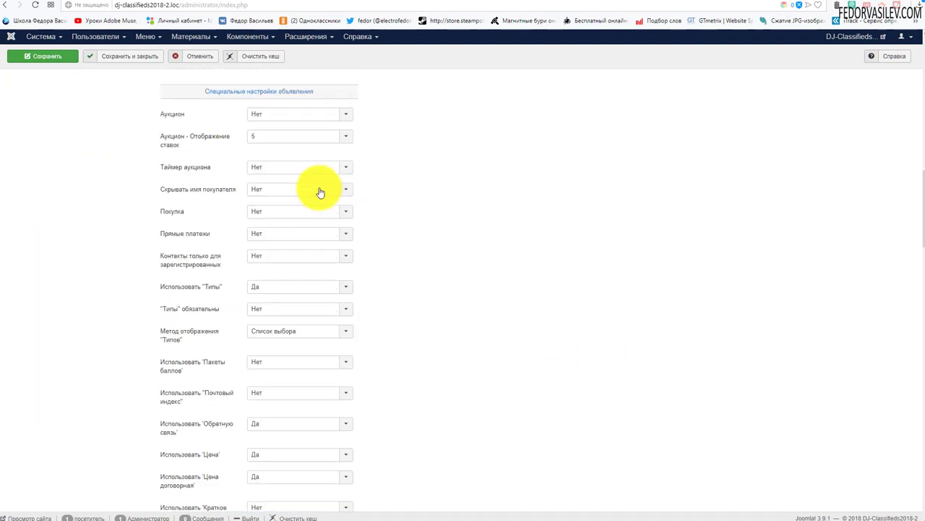
{"action": "scroll", "coordinate": [405, 204], "scroll_direction": "down", "scroll_amount": 2}
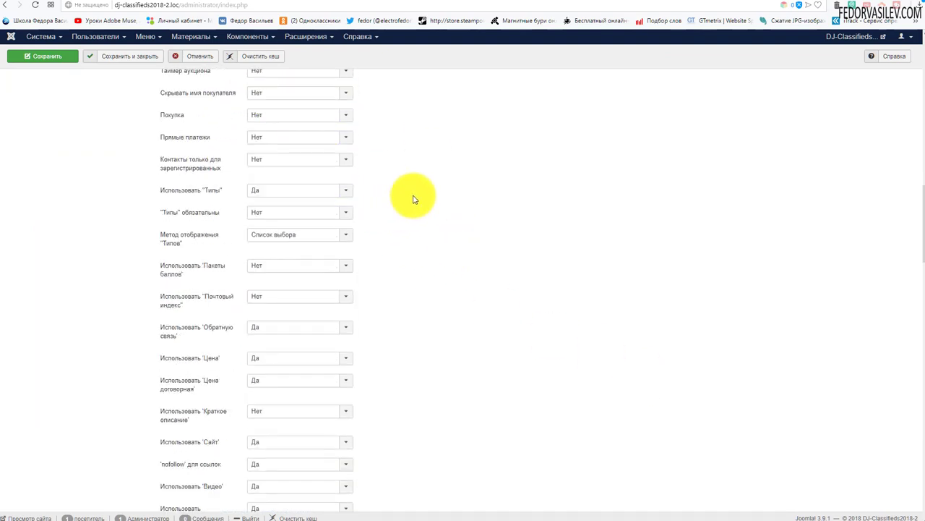
{"action": "scroll", "coordinate": [428, 250], "scroll_direction": "down", "scroll_amount": 1}
{"action": "mouse_move", "coordinate": [192, 191]}
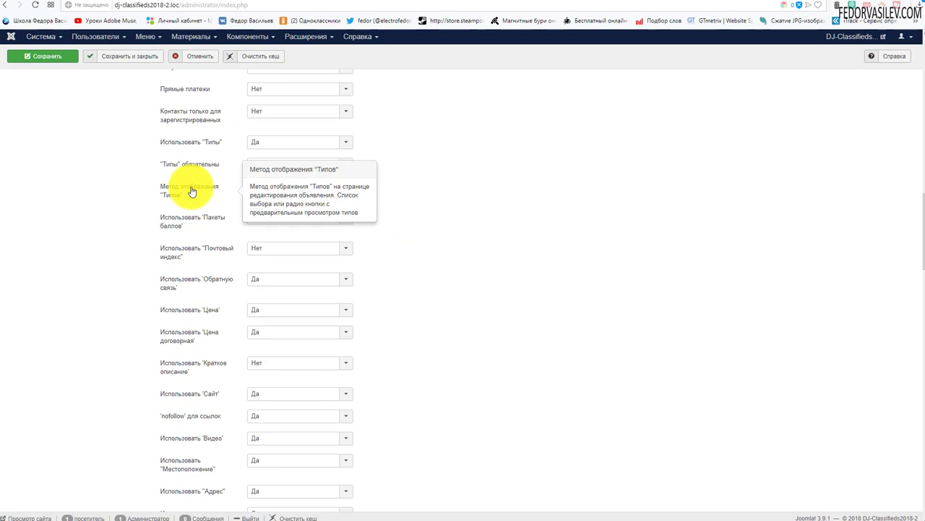
{"action": "left_click", "coordinate": [268, 186]}
{"action": "left_click", "coordinate": [267, 210]}
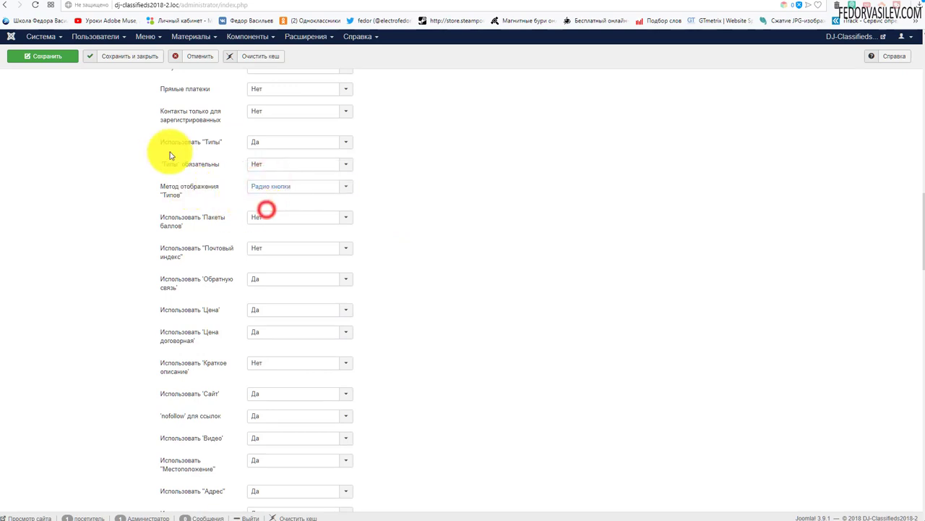
{"action": "left_click", "coordinate": [52, 63]}
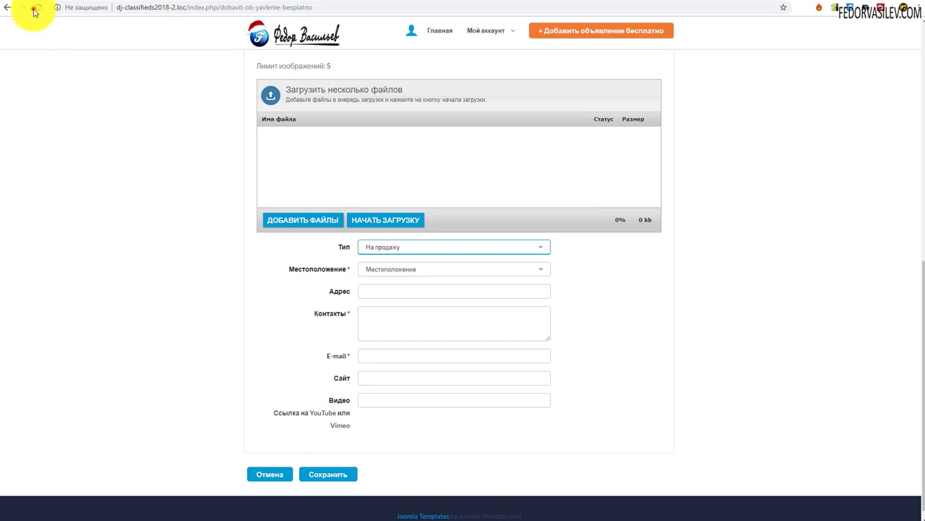
Reload the new ad form, look through its fields, and try the "Срочно", "Бесплатно" and "На продажу" options under "Тип".
{"action": "left_click", "coordinate": [36, 8]}
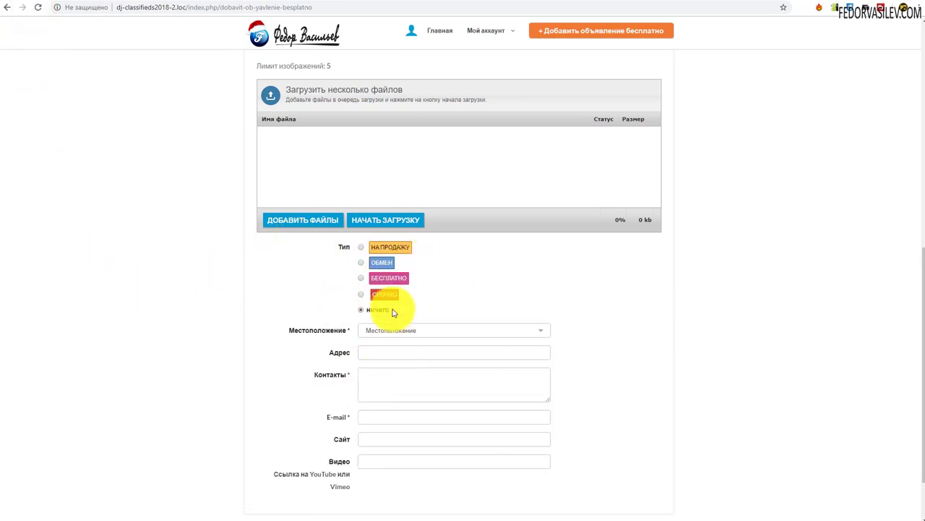
{"action": "scroll", "coordinate": [406, 290], "scroll_direction": "up", "scroll_amount": 6}
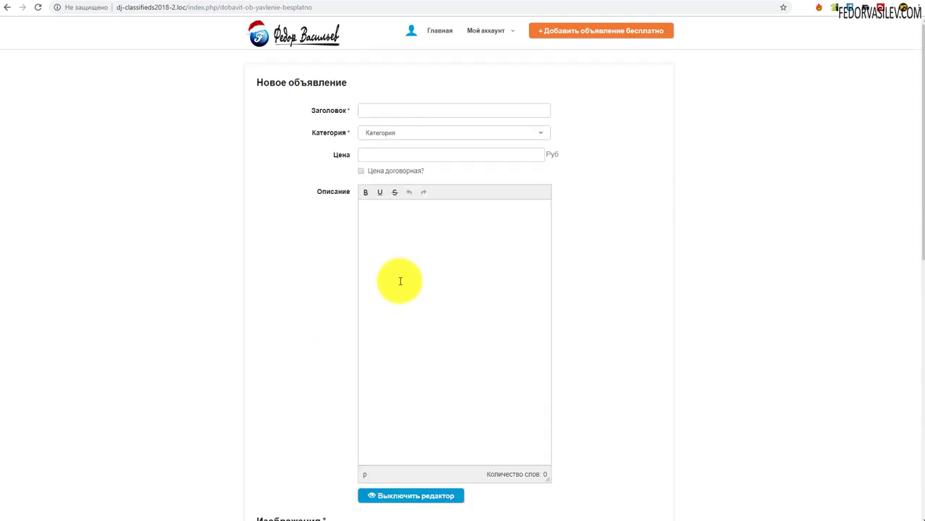
{"action": "scroll", "coordinate": [399, 279], "scroll_direction": "down", "scroll_amount": 7}
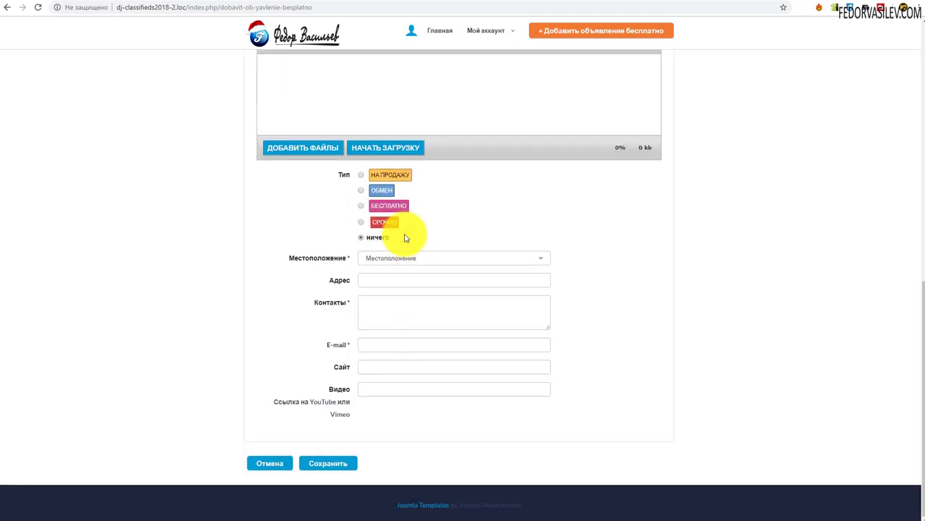
{"action": "left_click", "coordinate": [361, 222]}
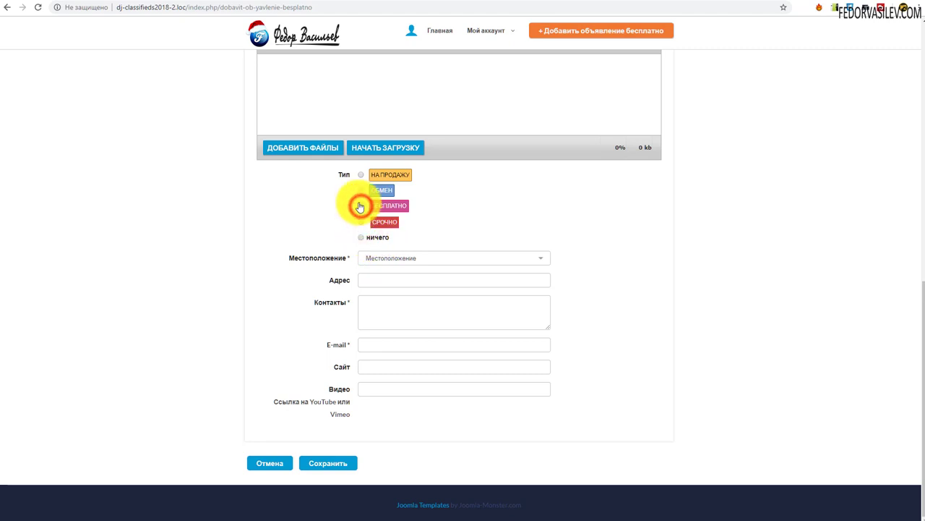
{"action": "left_click", "coordinate": [361, 175]}
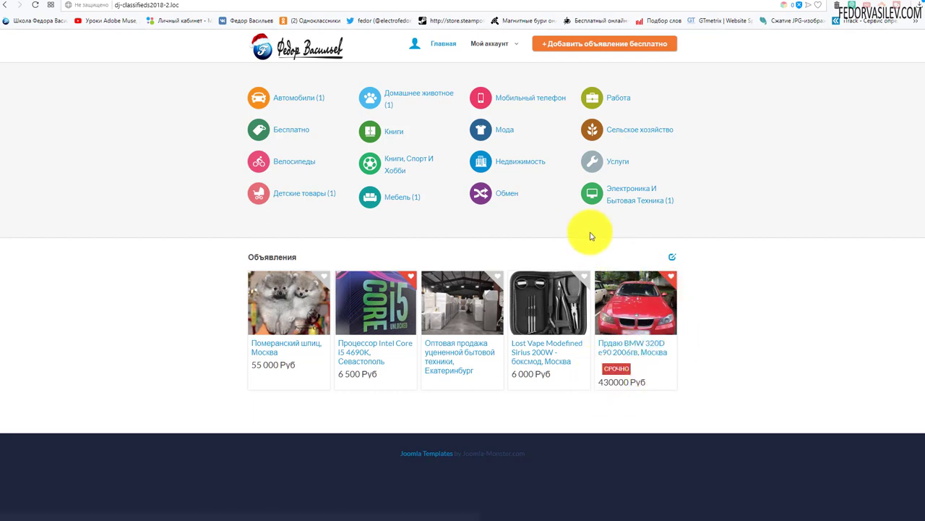
Open the BMW ad from the site's home page, check its type label under the title, and return to the home page.
{"action": "left_click", "coordinate": [639, 304]}
{"action": "scroll", "coordinate": [177, 233], "scroll_direction": "down", "scroll_amount": 1}
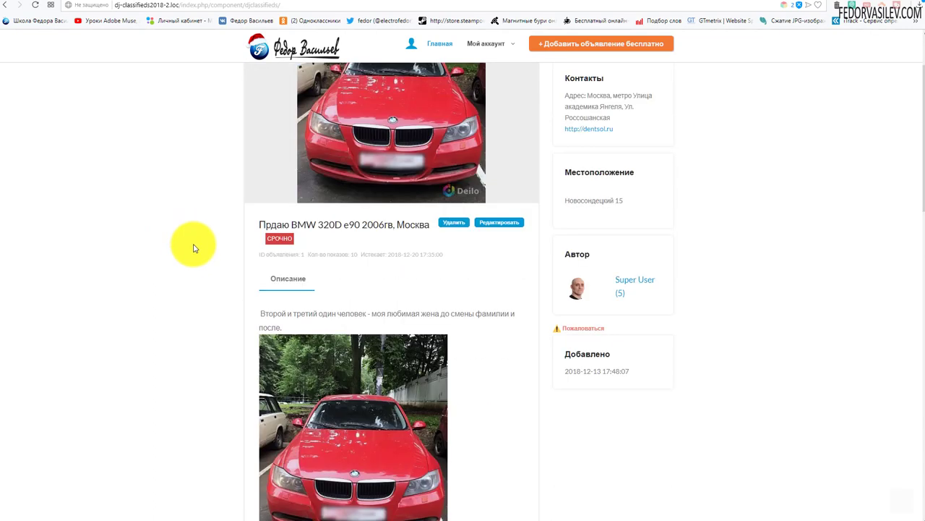
{"action": "double_click", "coordinate": [282, 239]}
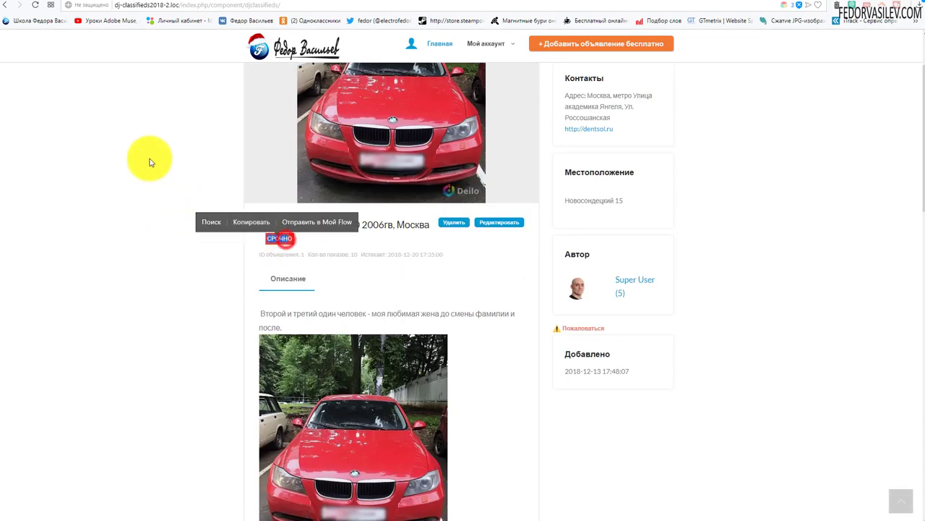
{"action": "left_click", "coordinate": [9, 6]}
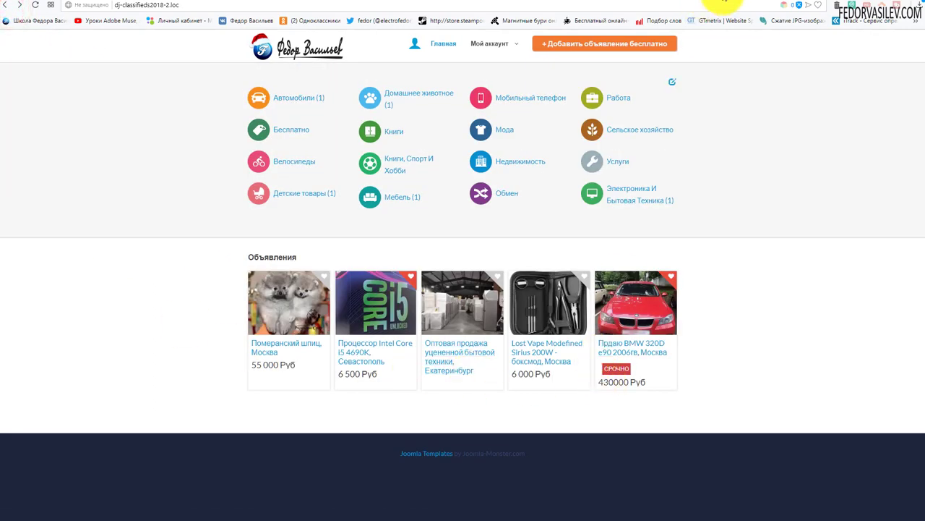
Close the open DJ-Classifieds items module in the administration and reopen the "Объявления" module from the list of site modules.
{"action": "left_click", "coordinate": [745, 2]}
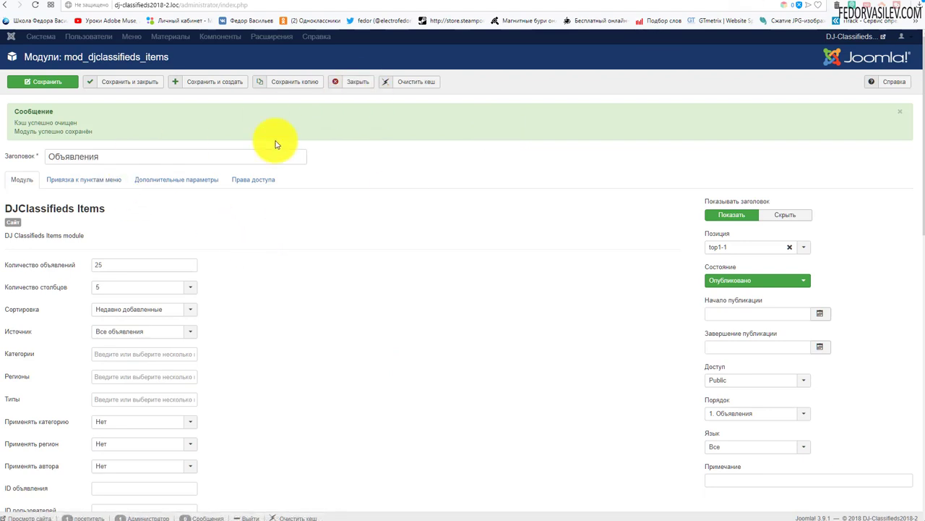
{"action": "left_click", "coordinate": [354, 86]}
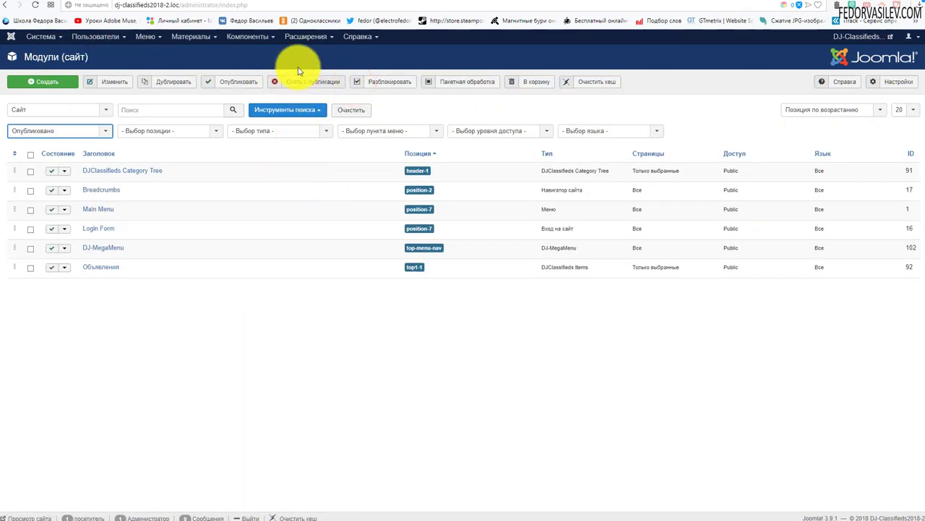
{"action": "left_click", "coordinate": [304, 38]}
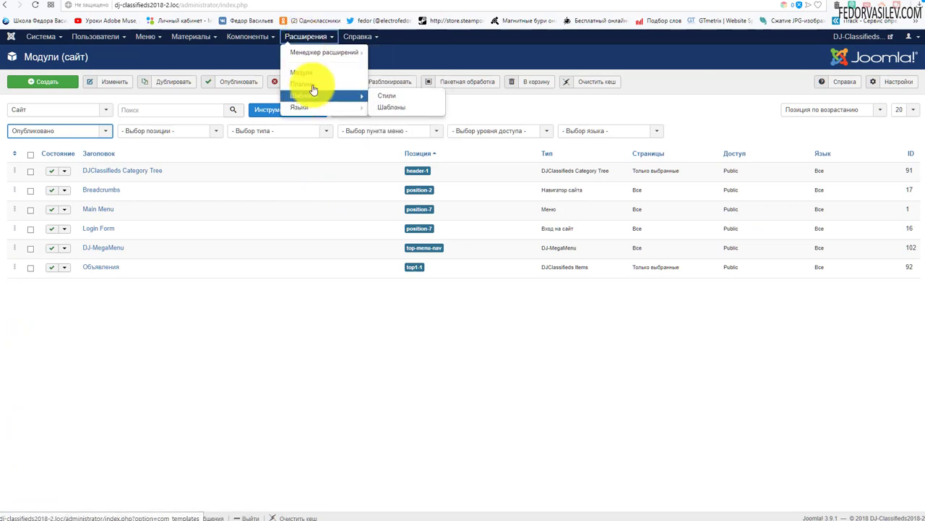
{"action": "left_click", "coordinate": [221, 330]}
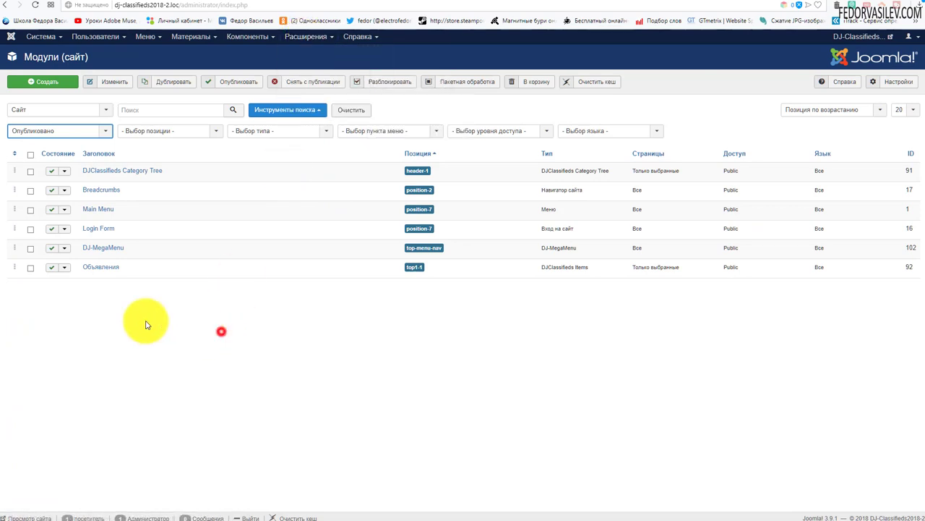
{"action": "left_click", "coordinate": [100, 270]}
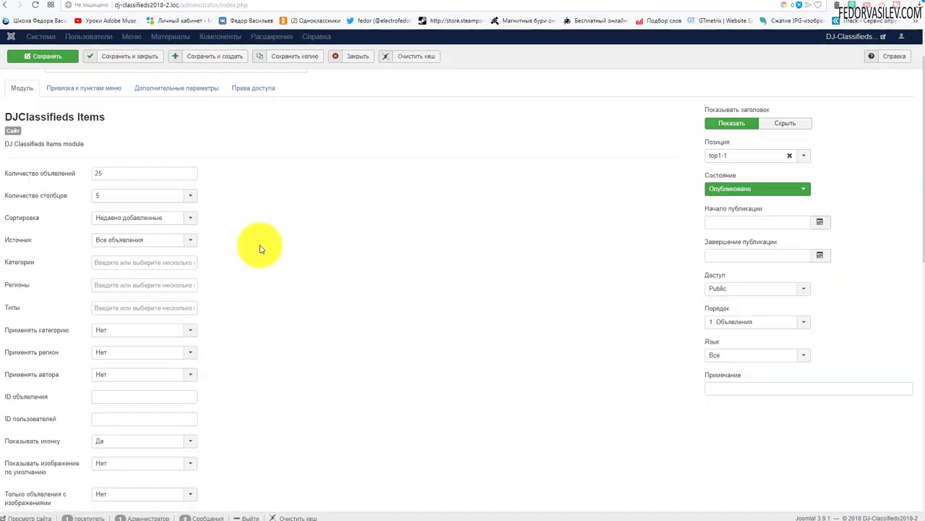
Try "Нет" for the module's "Показывать тип" option, restore "Кнопка", and look at the BMW ad's type label on the home page.
{"action": "scroll", "coordinate": [259, 246], "scroll_direction": "down", "scroll_amount": 5}
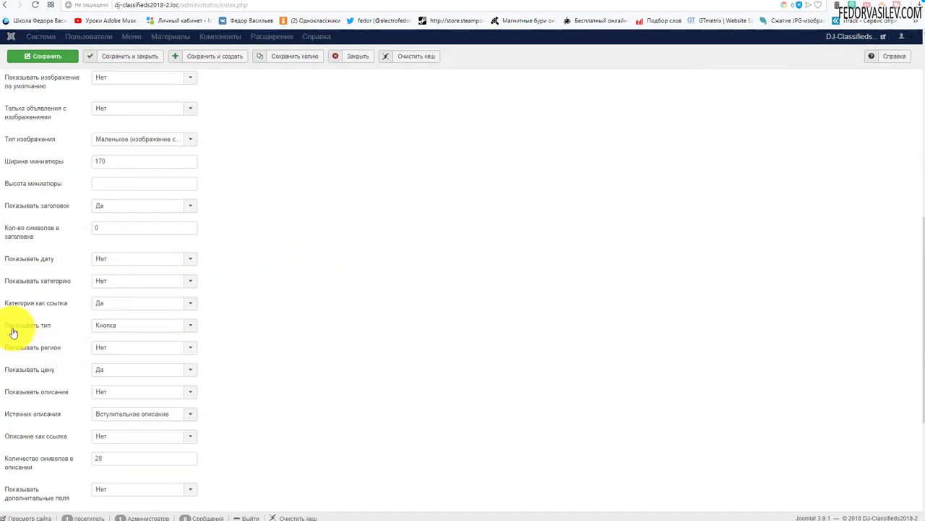
{"action": "left_click", "coordinate": [115, 327]}
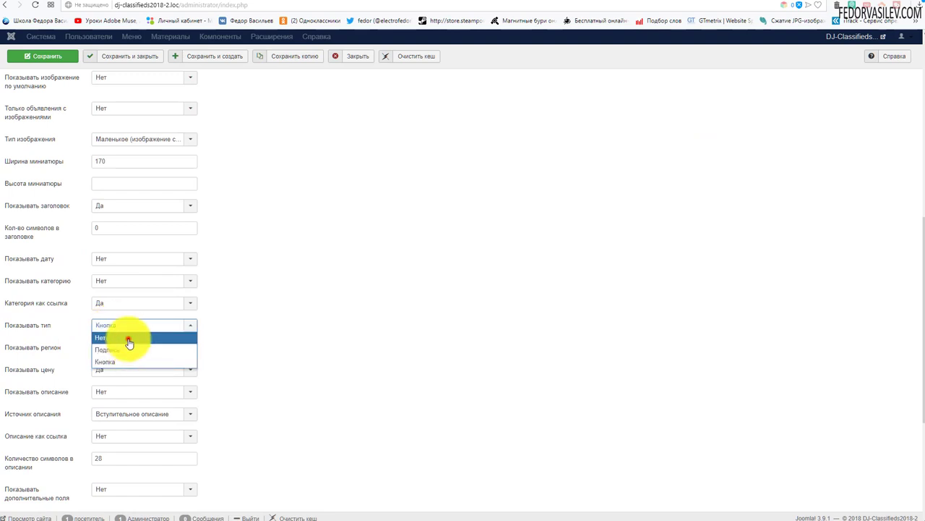
{"action": "left_click", "coordinate": [128, 337]}
{"action": "left_click", "coordinate": [118, 330]}
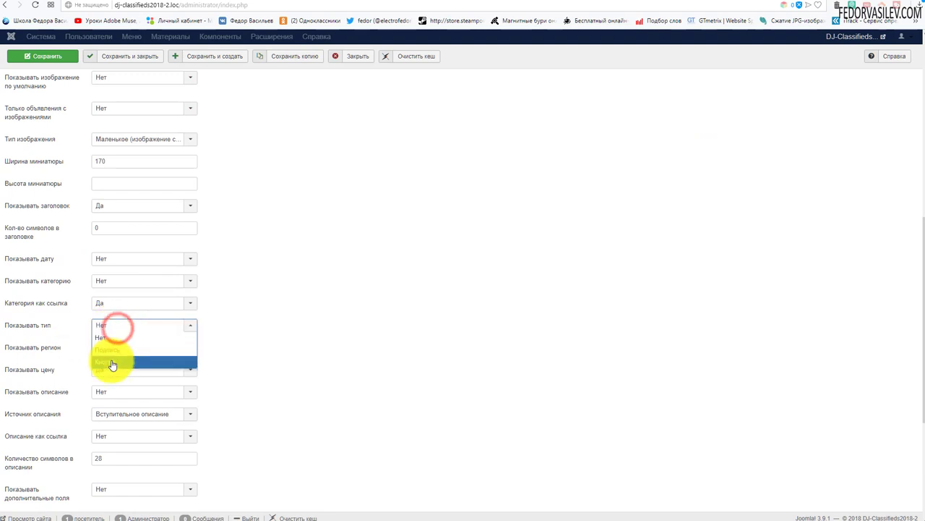
{"action": "left_click", "coordinate": [109, 361]}
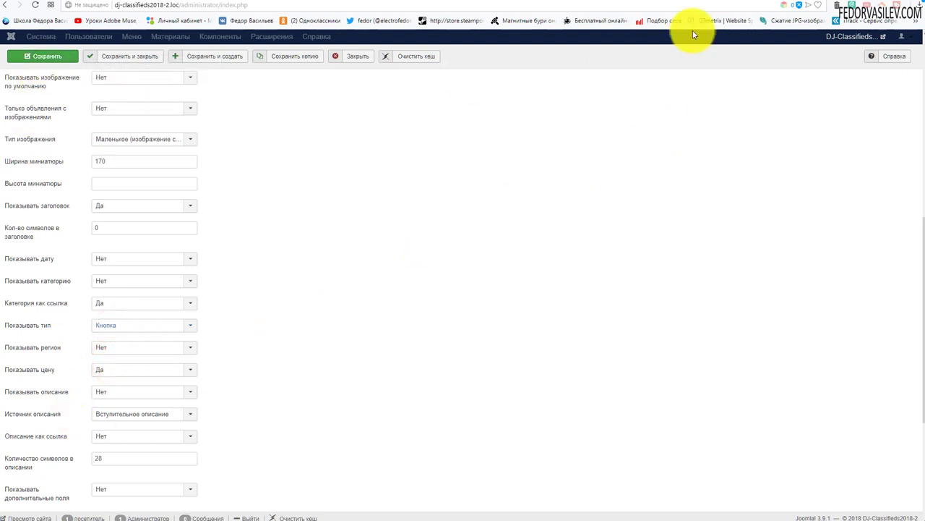
{"action": "left_click", "coordinate": [775, 4]}
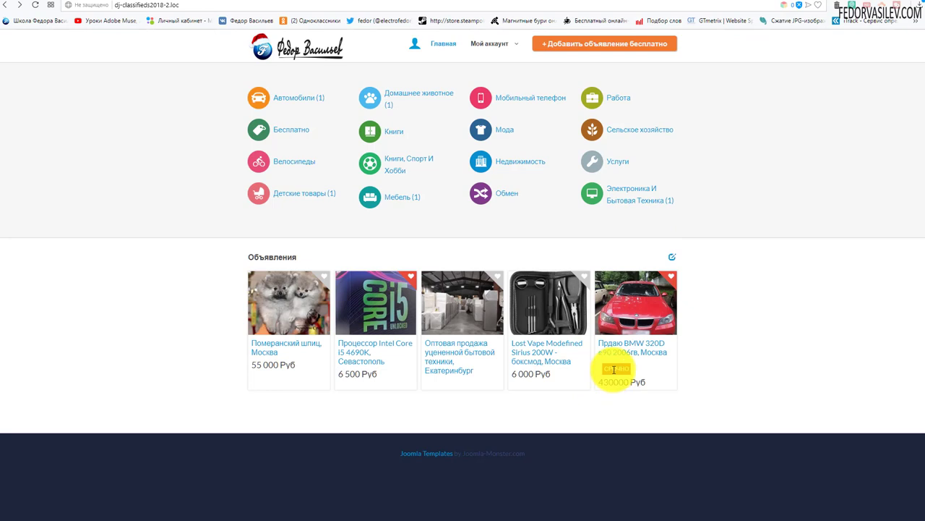
{"action": "key", "text": "ctrl+shift+Tab"}
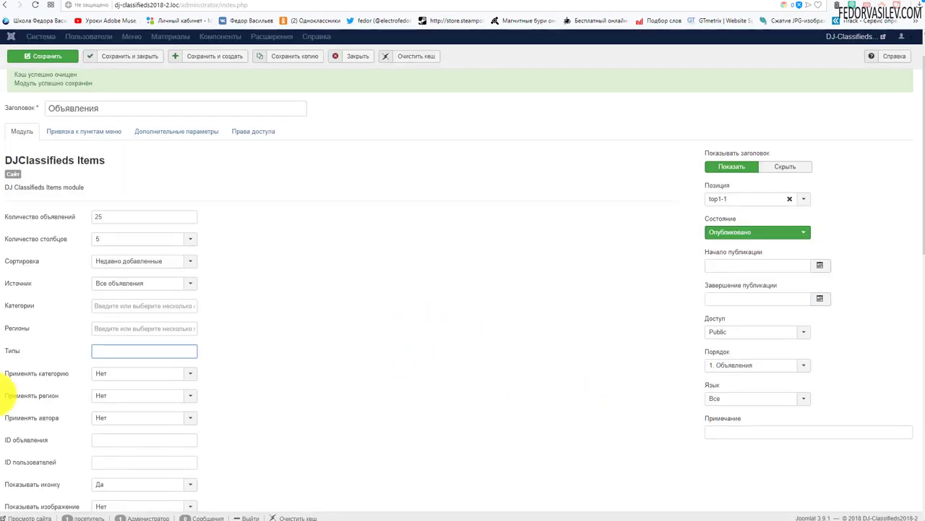
Limit the module's "Типы" filter to "Срочно", adding "На продажу" and removing it again, and save the module.
{"action": "mouse_move", "coordinate": [14, 354]}
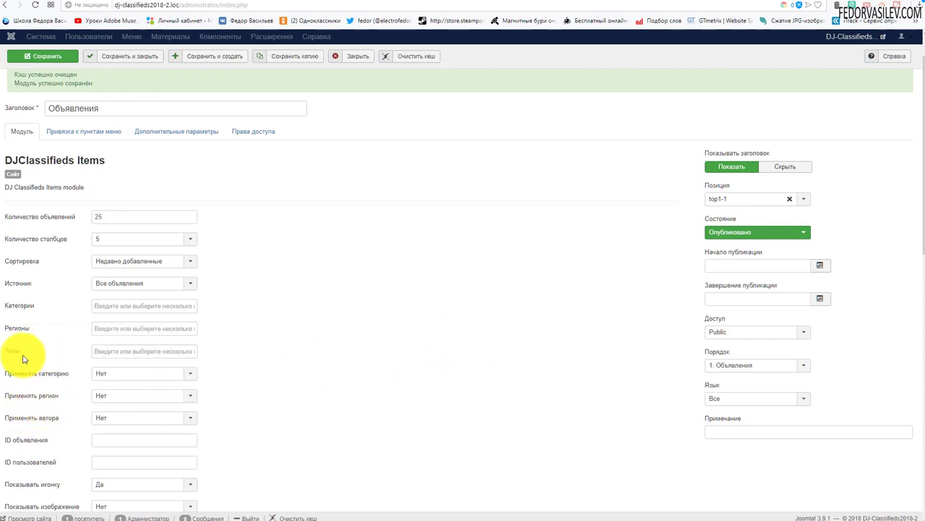
{"action": "left_click", "coordinate": [105, 350]}
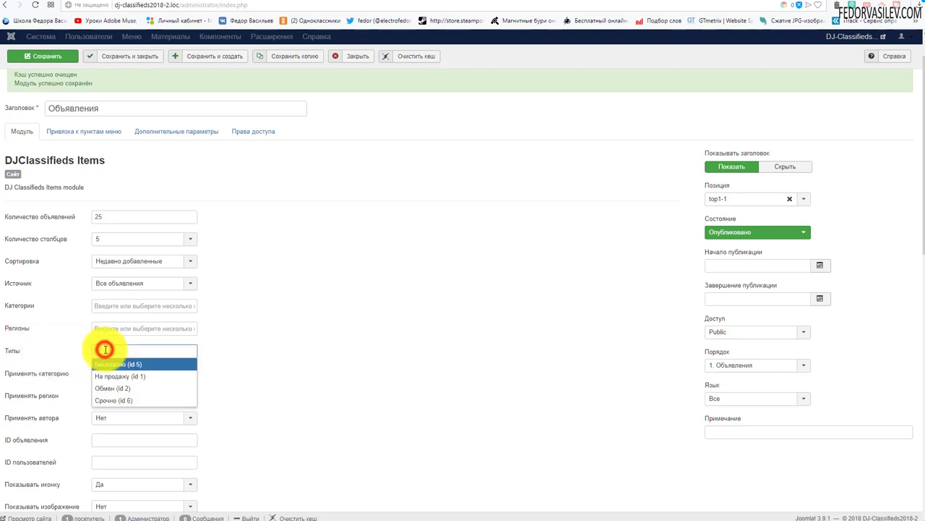
{"action": "left_click", "coordinate": [139, 402]}
{"action": "left_click", "coordinate": [122, 367]}
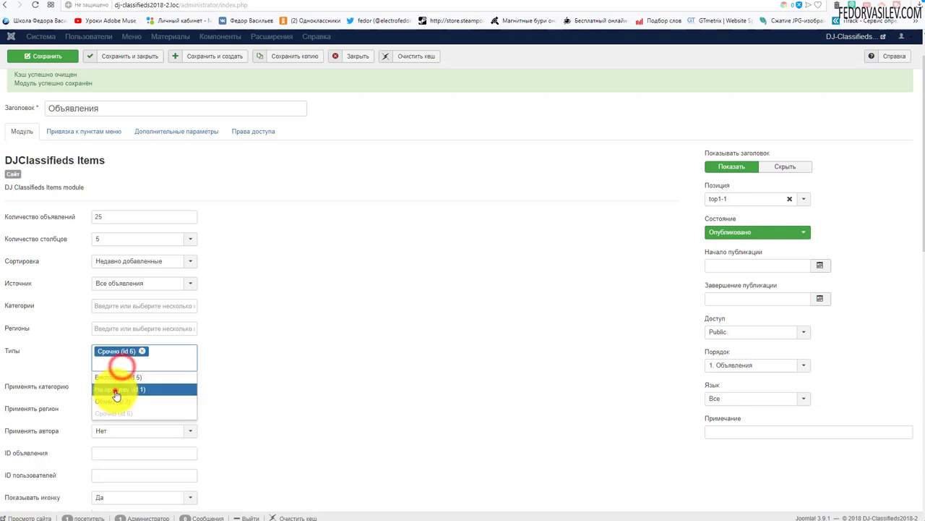
{"action": "left_click", "coordinate": [116, 389]}
{"action": "left_click", "coordinate": [129, 373]}
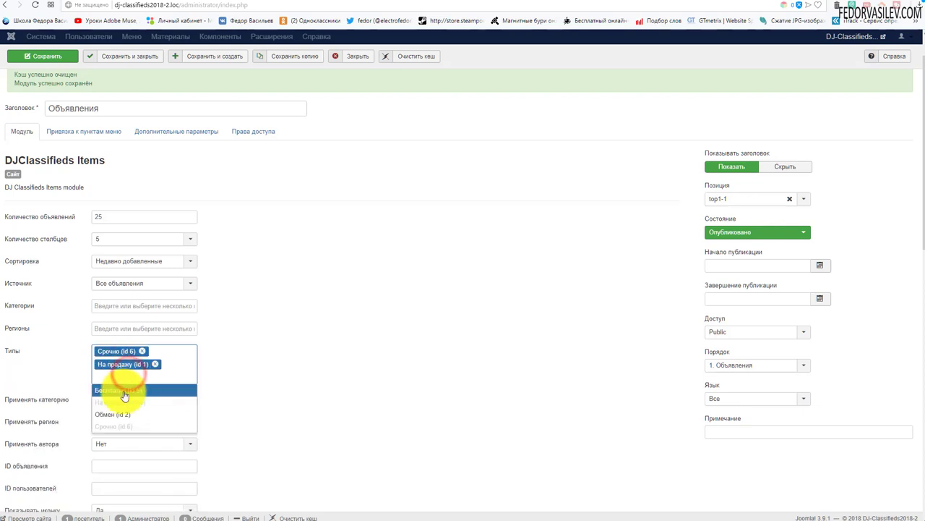
{"action": "left_click", "coordinate": [153, 363]}
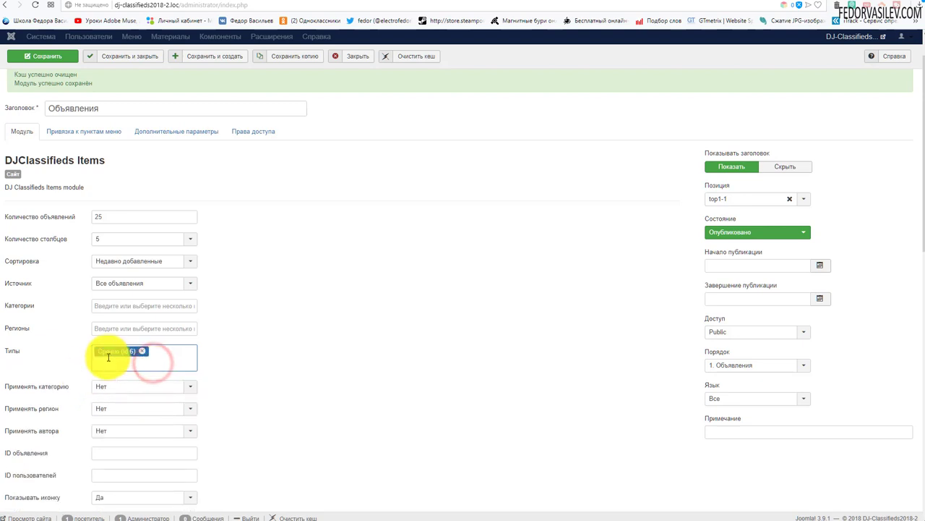
{"action": "left_click", "coordinate": [70, 56]}
Reload the site's home page to check the filtered ads, and remove "Срочно" from the module's "Типы" filter.
{"action": "left_click", "coordinate": [47, 21]}
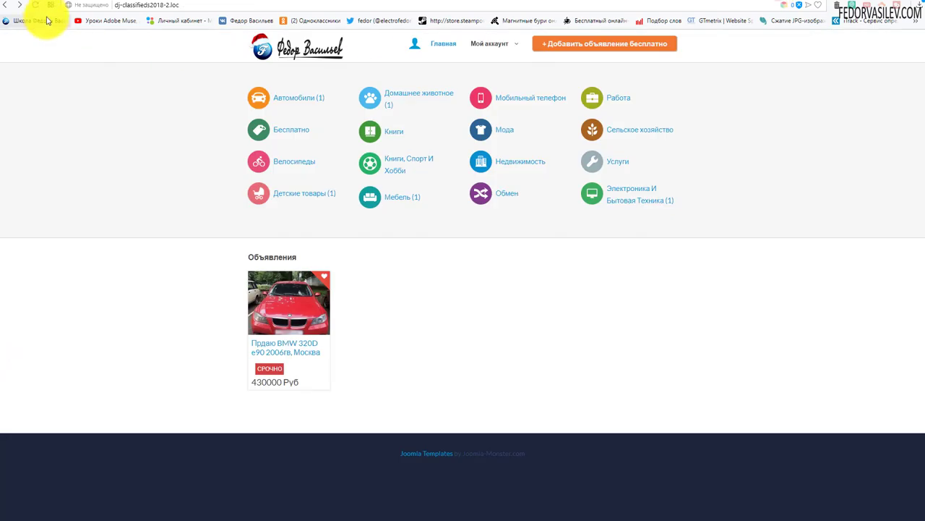
{"action": "left_click", "coordinate": [37, 7]}
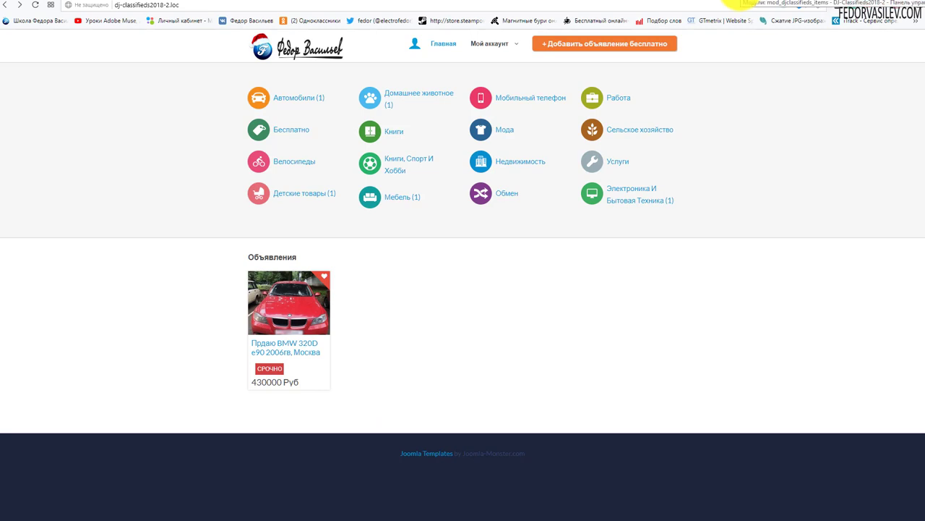
{"action": "left_click", "coordinate": [736, 3]}
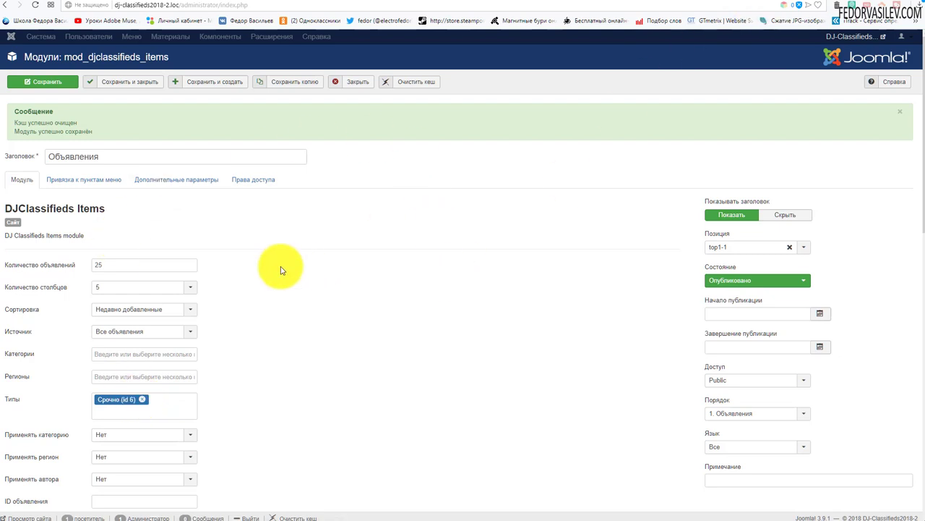
{"action": "left_click", "coordinate": [144, 400]}
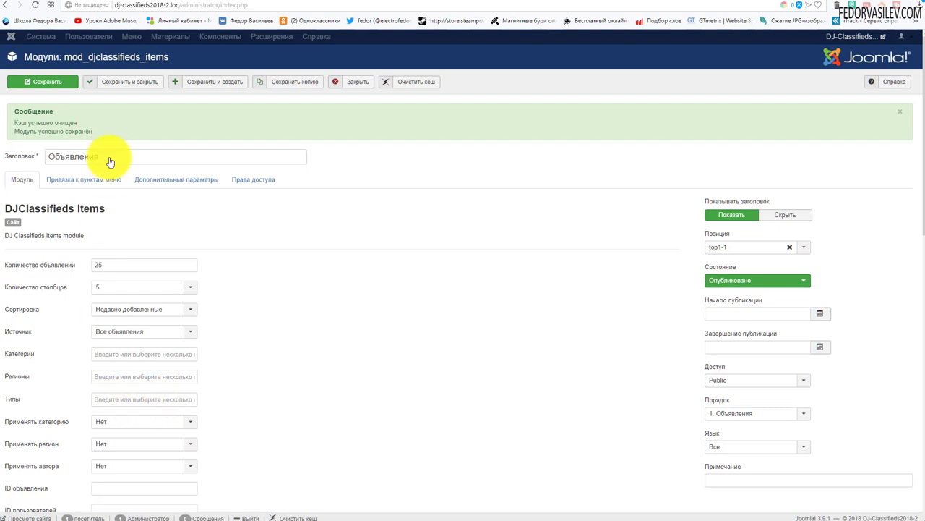
Save the "Объявления" module without a type filter and reload the site's home page to check the ads.
{"action": "left_click", "coordinate": [59, 82]}
{"action": "left_click", "coordinate": [783, 2]}
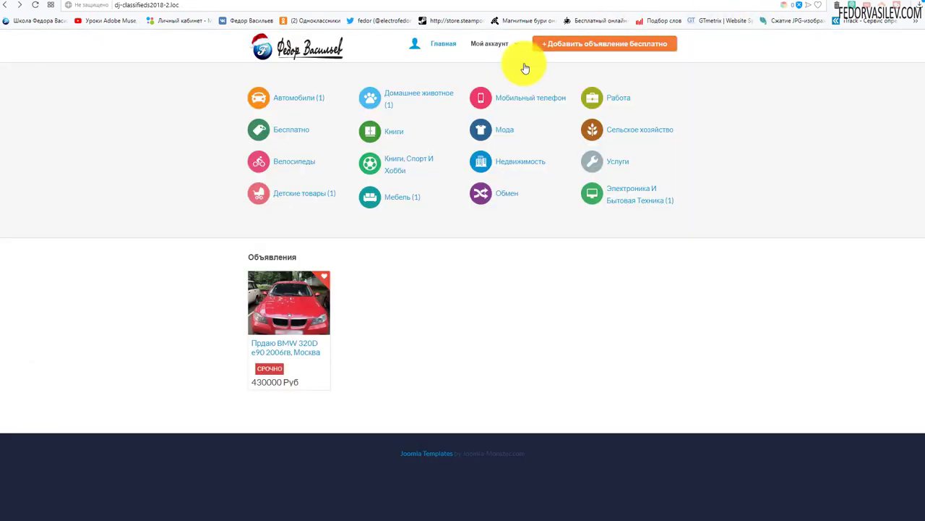
{"action": "left_click", "coordinate": [34, 10]}
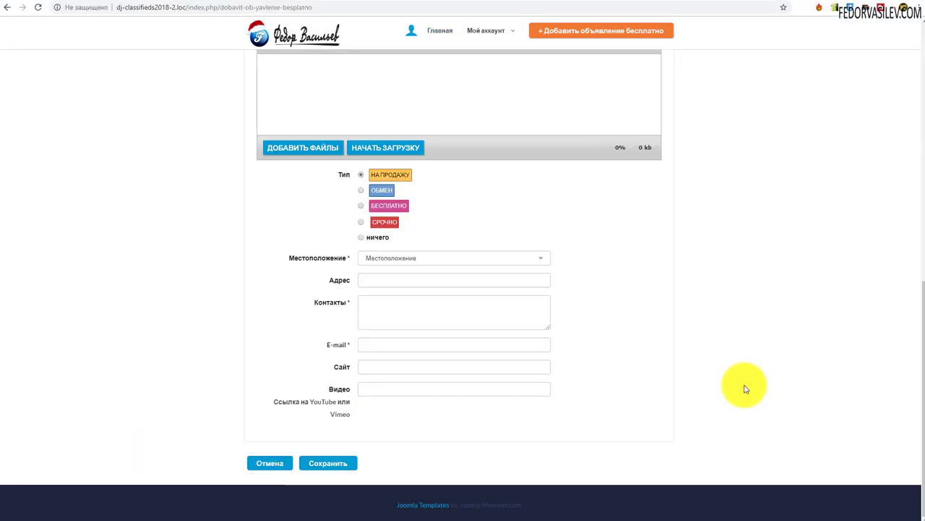
On the new ad form, enter the title "Мопс щенки, Москва" and choose the category "Домашнее животное".
{"action": "scroll", "coordinate": [744, 387], "scroll_direction": "up", "scroll_amount": 10}
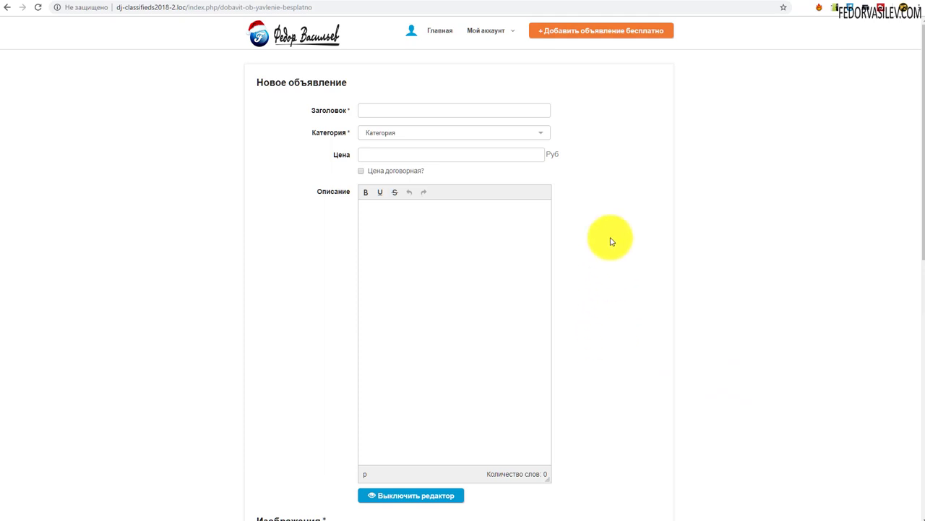
{"action": "right_click", "coordinate": [405, 111]}
{"action": "left_click", "coordinate": [431, 186]}
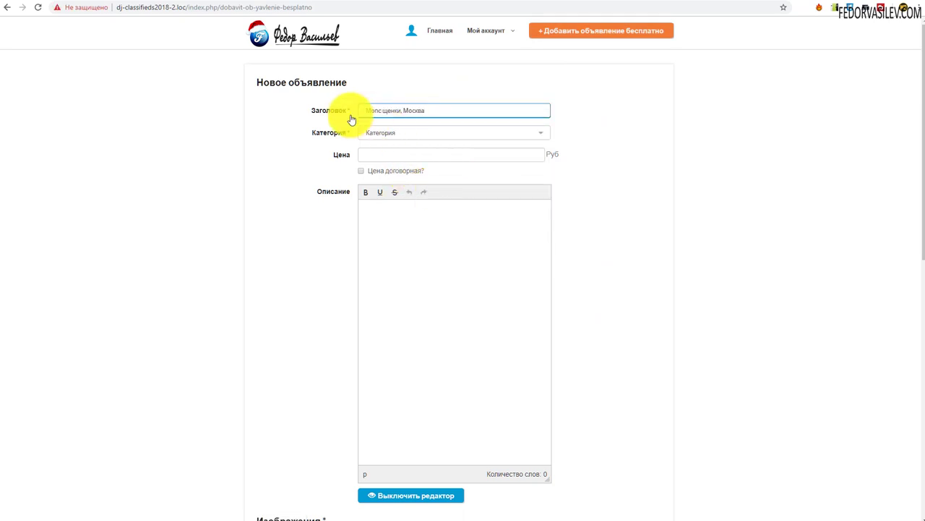
{"action": "left_click", "coordinate": [631, 145]}
{"action": "left_click", "coordinate": [544, 135]}
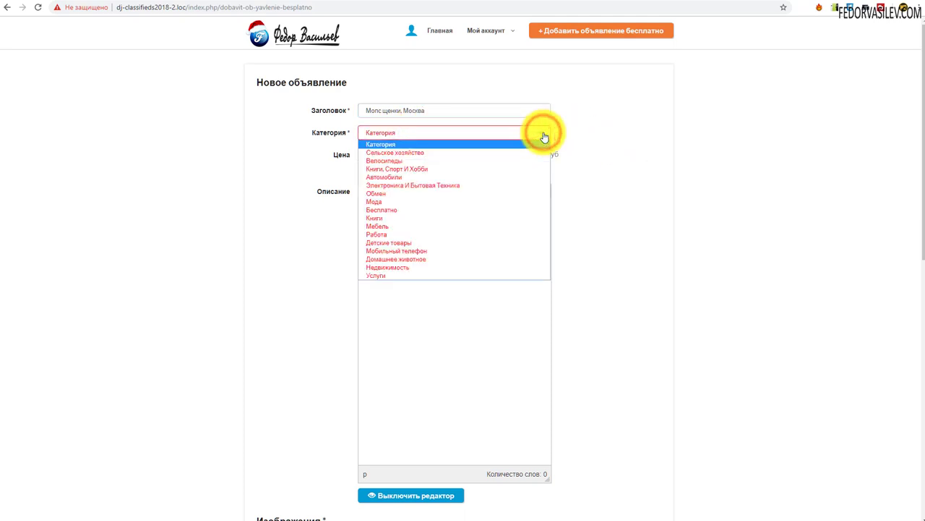
{"action": "left_click", "coordinate": [448, 230]}
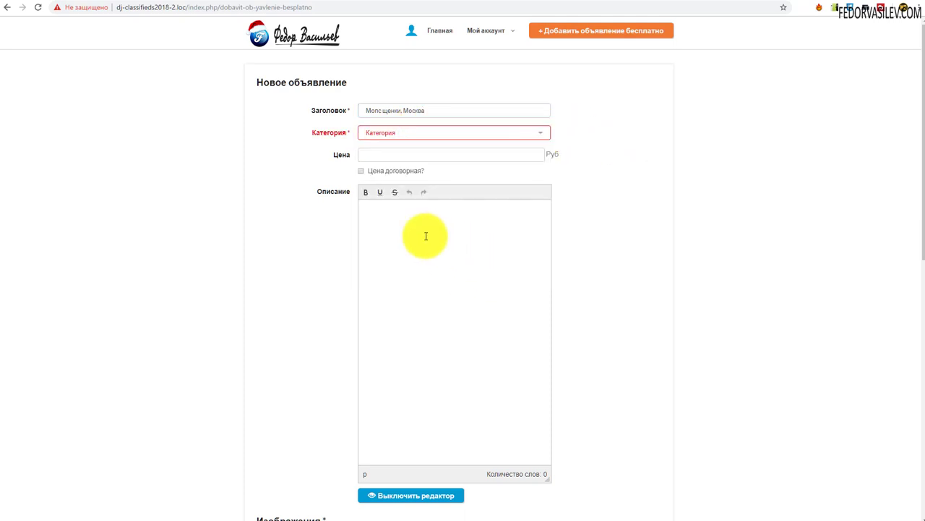
{"action": "left_click", "coordinate": [384, 134]}
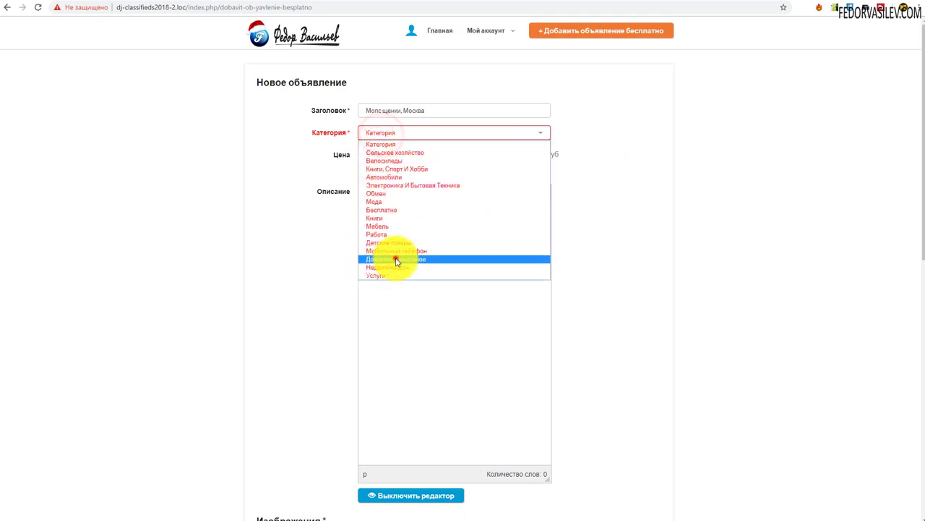
{"action": "left_click", "coordinate": [396, 259]}
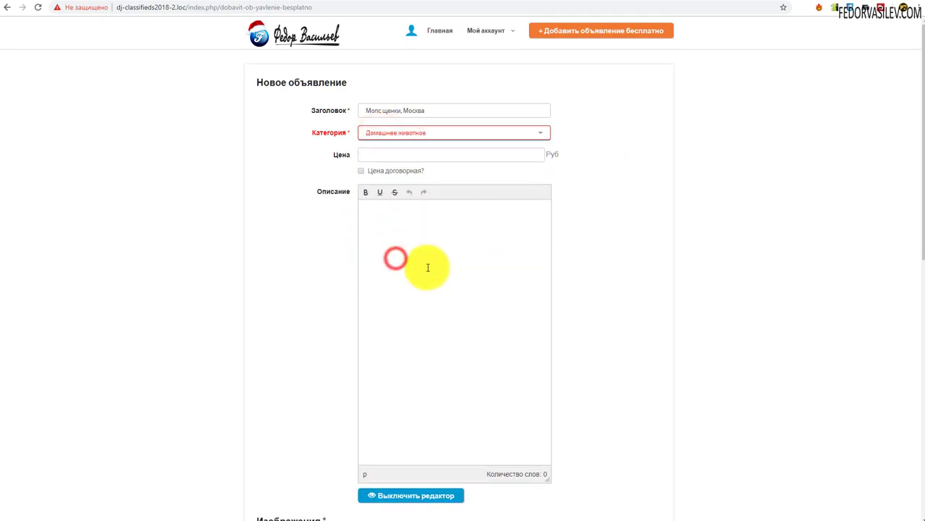
Set the ad's price to 35 000 and paste the description beginning "Предлагаются к продаже щенки мопса абрикосового окраса".
{"action": "right_click", "coordinate": [375, 157]}
{"action": "left_click", "coordinate": [402, 236]}
{"action": "left_click", "coordinate": [405, 234]}
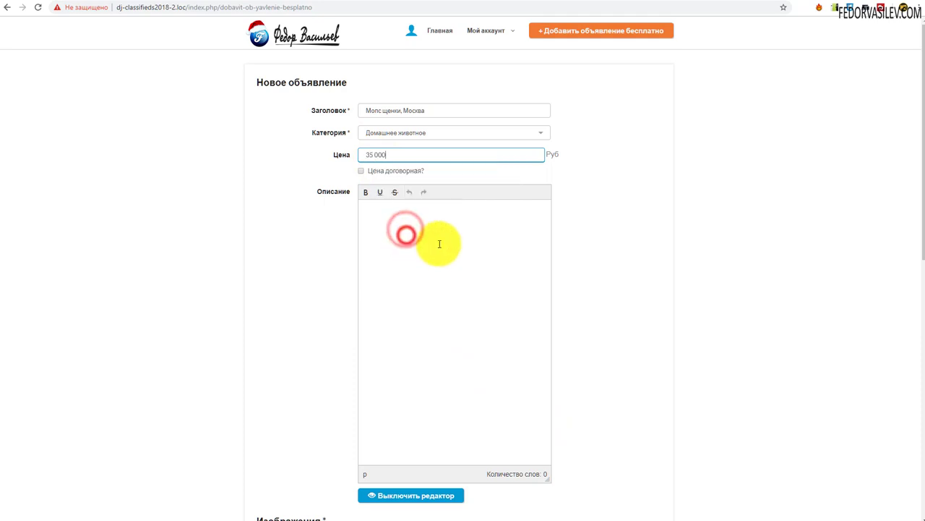
{"action": "key", "text": "ctrl+v"}
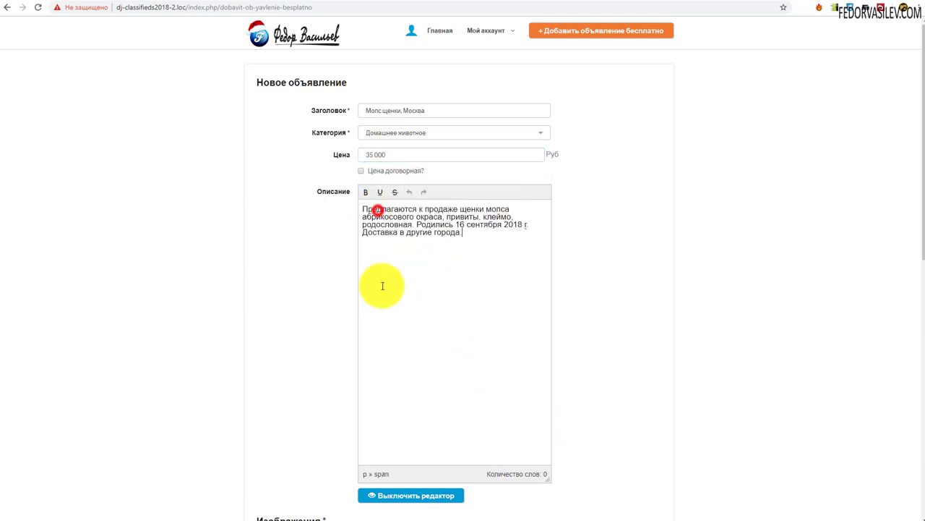
Upload the pug photo 6.jpg from its file folder to the ad's images.
{"action": "scroll", "coordinate": [463, 289], "scroll_direction": "down", "scroll_amount": 6}
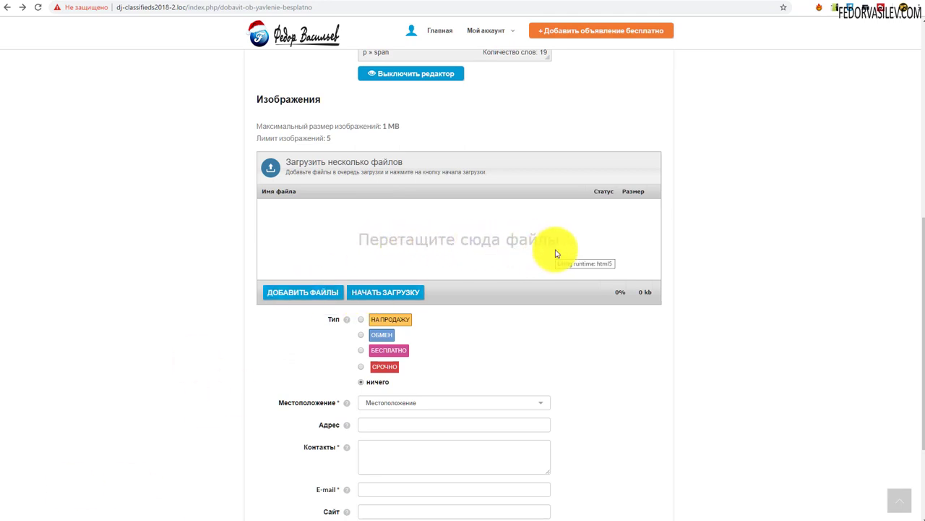
{"action": "key", "text": "alt+Tab"}
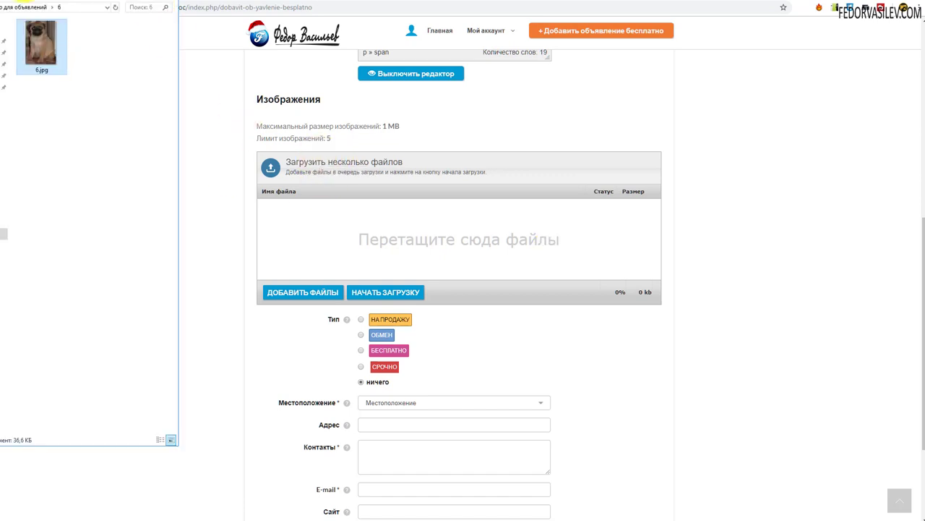
{"action": "left_click_drag", "start_coordinate": [36, 2], "coordinate": [53, 8]}
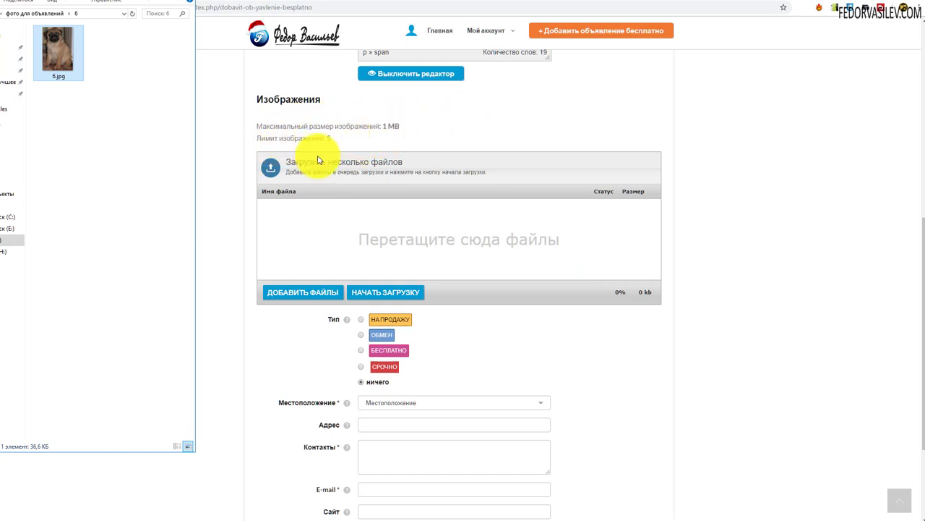
{"action": "left_click_drag", "start_coordinate": [58, 50], "coordinate": [407, 248]}
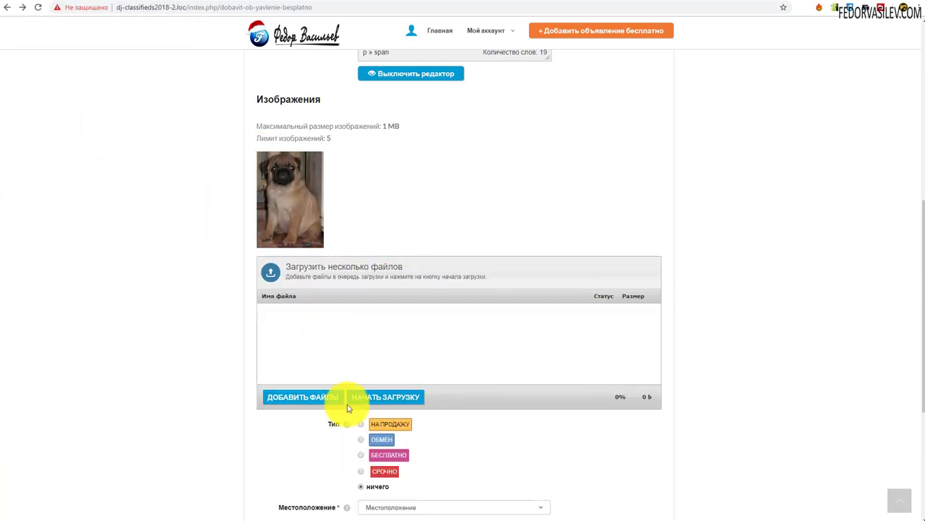
Choose the ad type "На продажу" and set the location to Россия, Ульяновск.
{"action": "scroll", "coordinate": [452, 193], "scroll_direction": "down", "scroll_amount": 2}
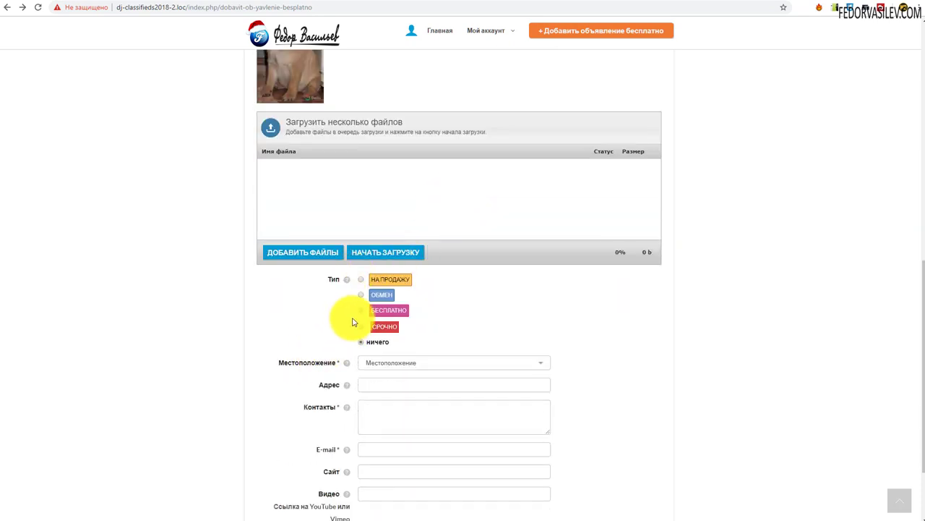
{"action": "left_click", "coordinate": [360, 279]}
{"action": "scroll", "coordinate": [296, 308], "scroll_direction": "down", "scroll_amount": 2}
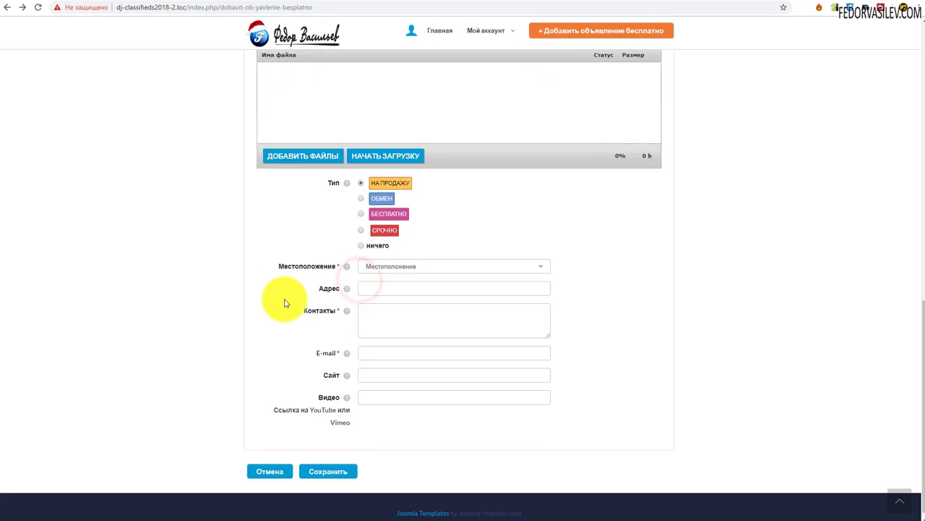
{"action": "left_click", "coordinate": [389, 268]}
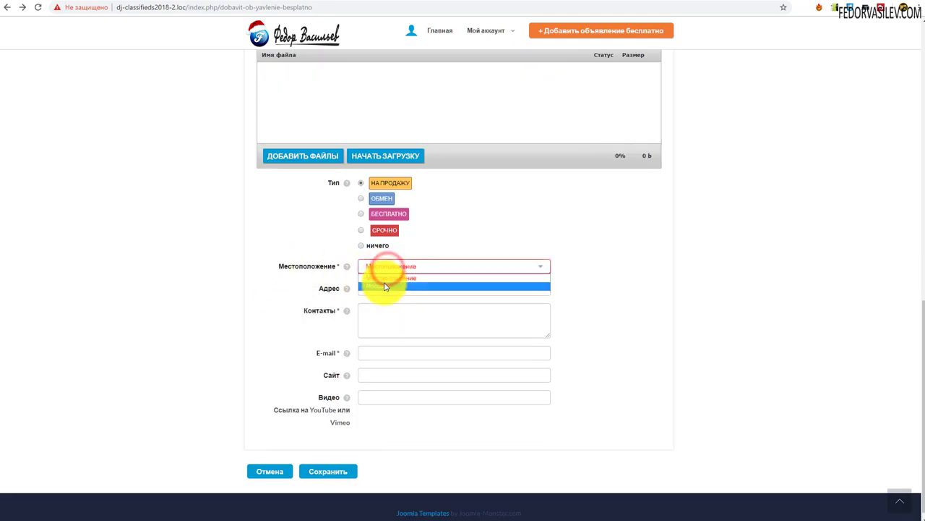
{"action": "left_click", "coordinate": [386, 286]}
{"action": "left_click", "coordinate": [542, 283]}
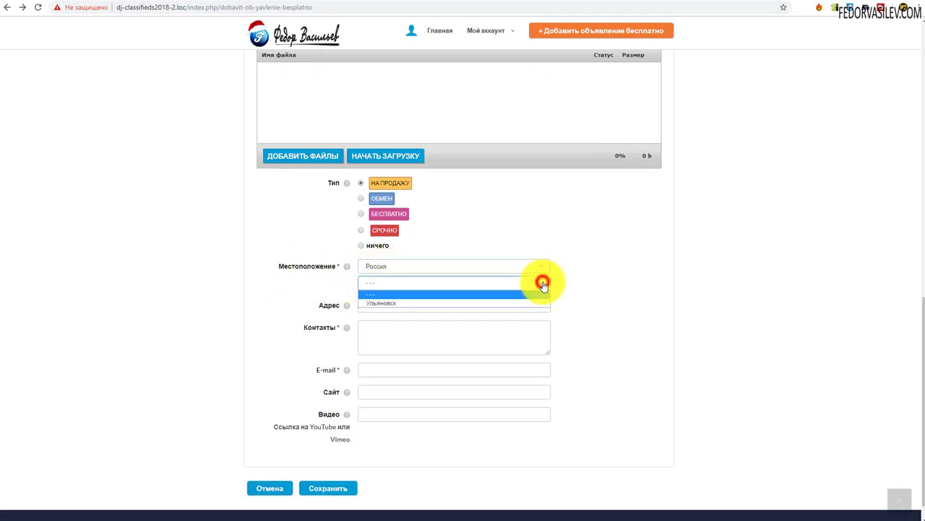
{"action": "left_click", "coordinate": [470, 304]}
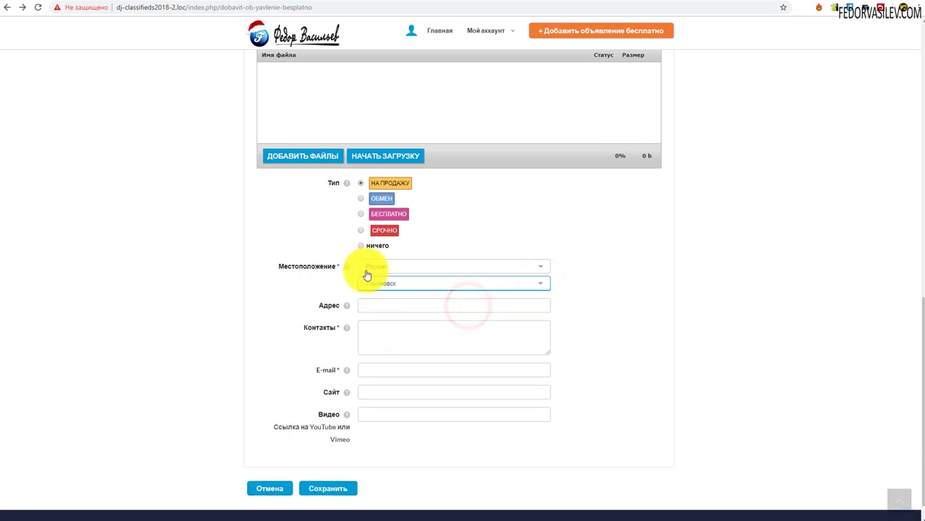
Fill in the ad's address and e-mail from the saved suggestions and try to save the ad.
{"action": "left_click", "coordinate": [377, 305]}
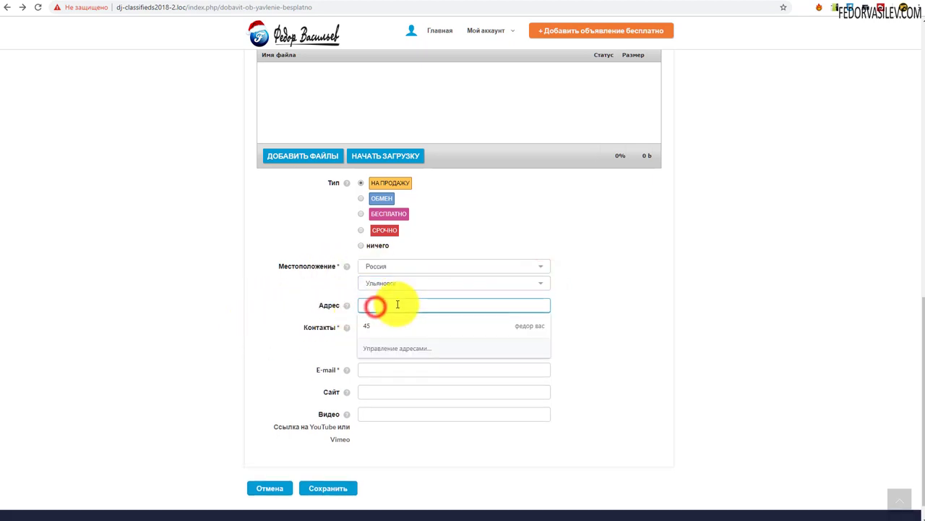
{"action": "left_click", "coordinate": [367, 325]}
{"action": "left_click", "coordinate": [371, 325]}
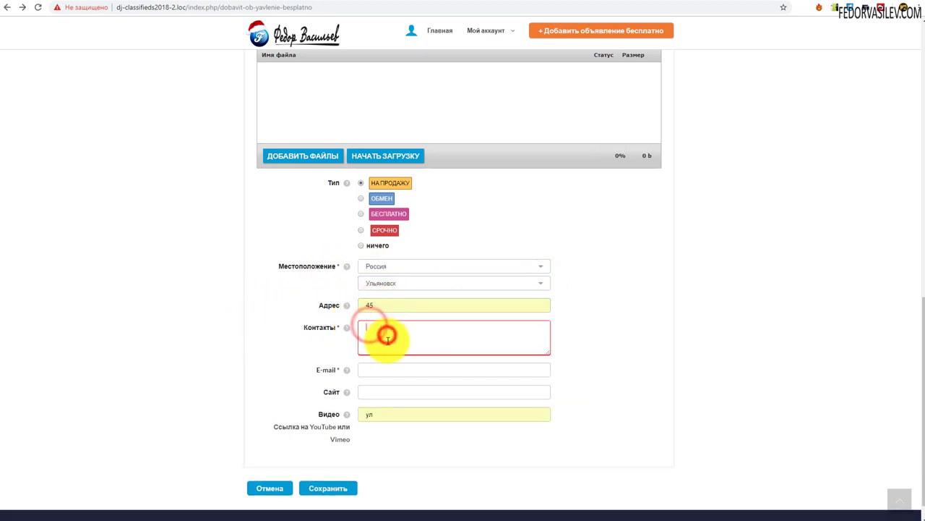
{"action": "left_click", "coordinate": [390, 370]}
{"action": "left_click", "coordinate": [391, 393]}
{"action": "left_click", "coordinate": [391, 391]}
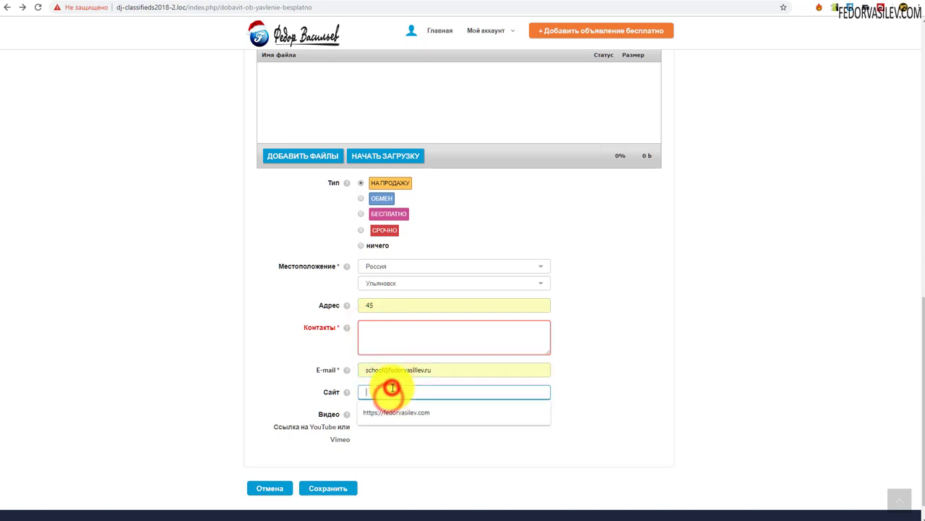
{"action": "left_click", "coordinate": [328, 488]}
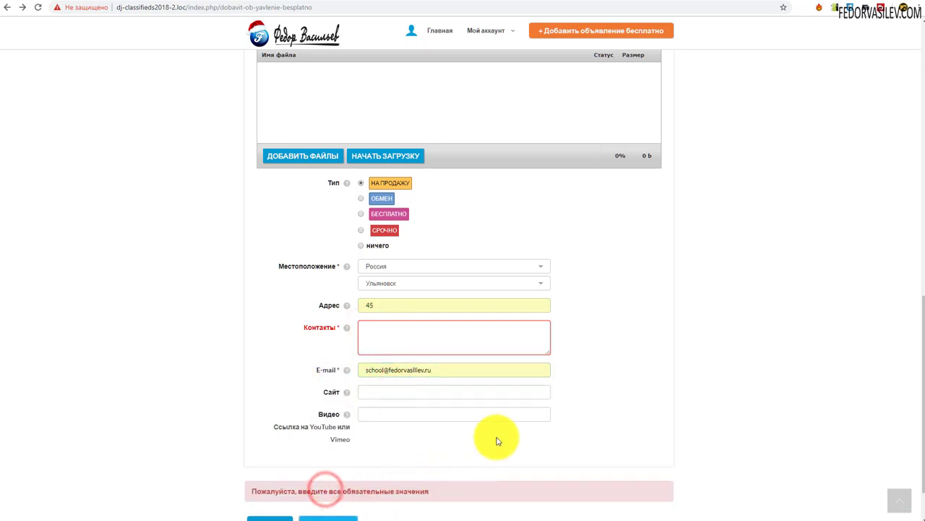
Enter placeholder contact details in the required "Контакты" field and save the ad.
{"action": "scroll", "coordinate": [503, 438], "scroll_direction": "down", "scroll_amount": 2}
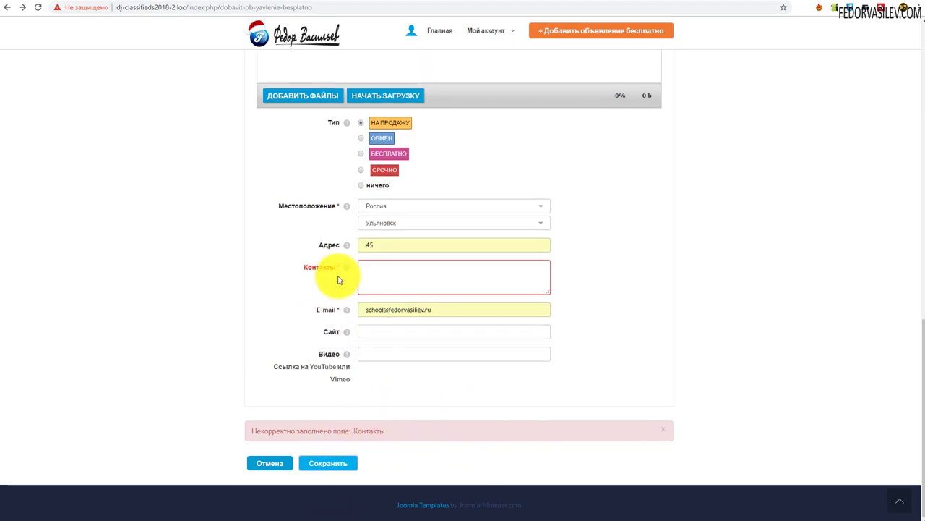
{"action": "left_click", "coordinate": [405, 282]}
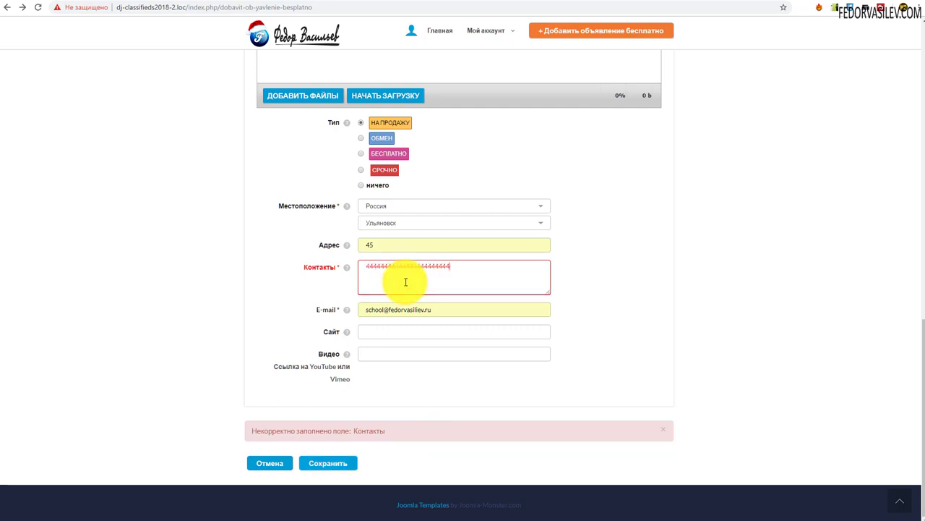
{"action": "left_click", "coordinate": [327, 463]}
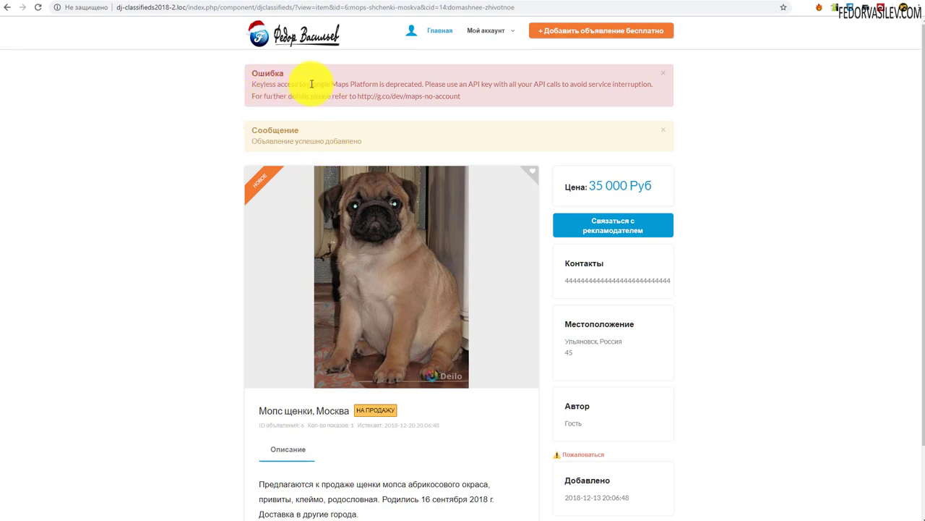
Review the published pug ad, enlarging its photo and checking the type label beside the title and the description.
{"action": "left_click", "coordinate": [506, 96]}
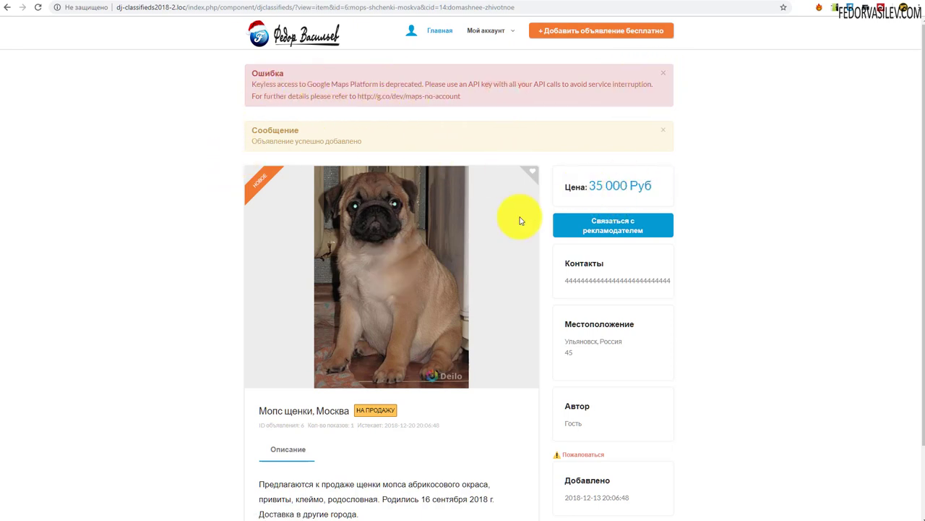
{"action": "left_click", "coordinate": [396, 283]}
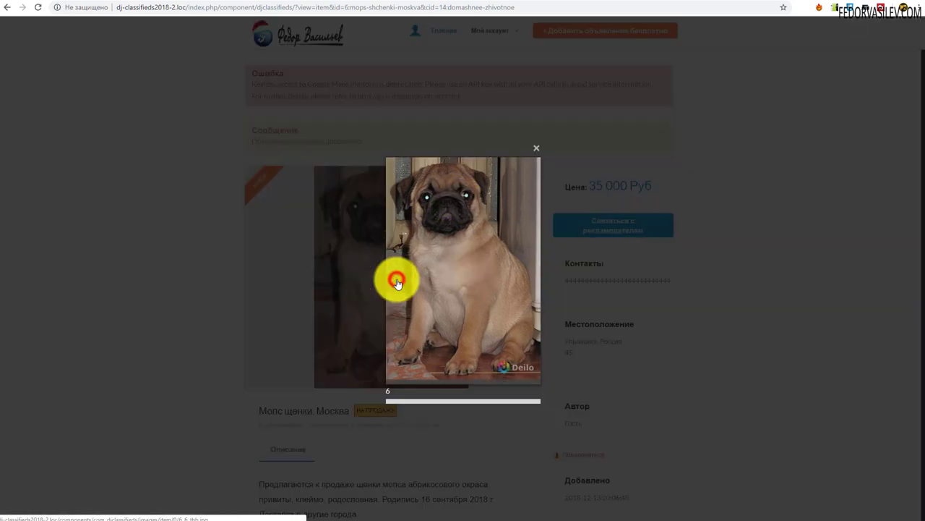
{"action": "left_click", "coordinate": [535, 149]}
{"action": "scroll", "coordinate": [280, 233], "scroll_direction": "down", "scroll_amount": 2}
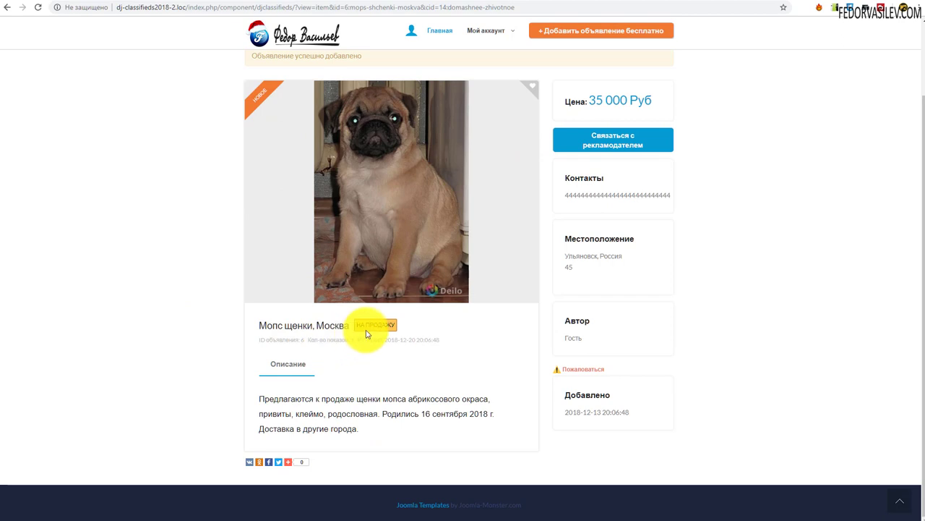
{"action": "scroll", "coordinate": [507, 350], "scroll_direction": "up", "scroll_amount": 2}
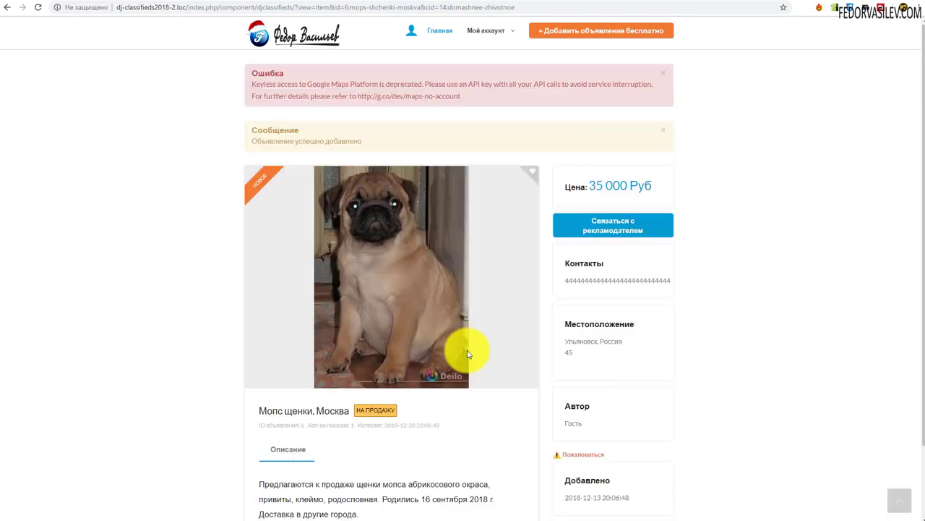
Check the pug ad's type label on the home page and its detail page, and open a new ad form.
{"action": "left_click", "coordinate": [439, 31]}
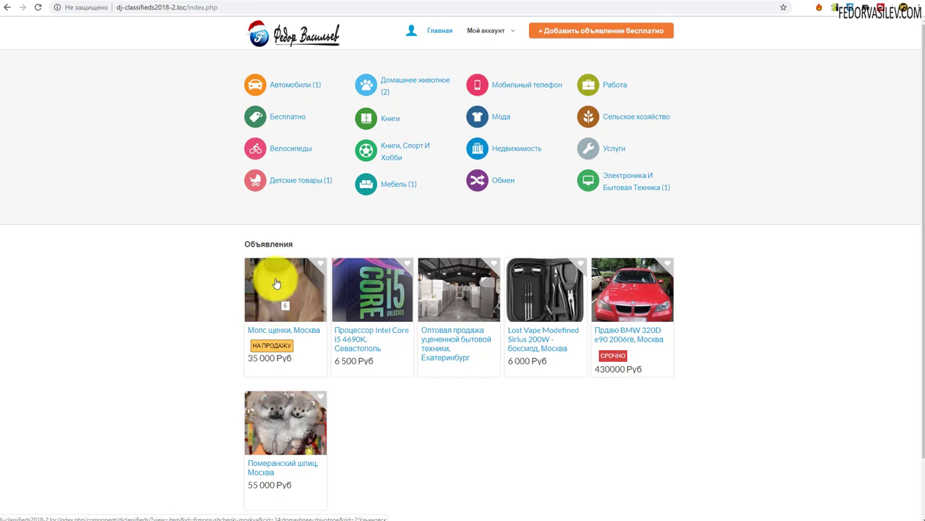
{"action": "left_click", "coordinate": [276, 272]}
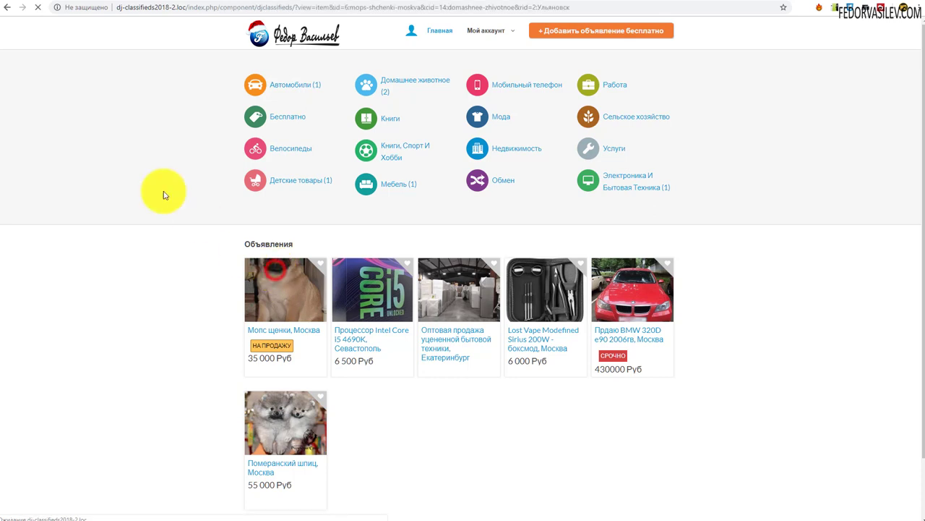
{"action": "left_click", "coordinate": [309, 43]}
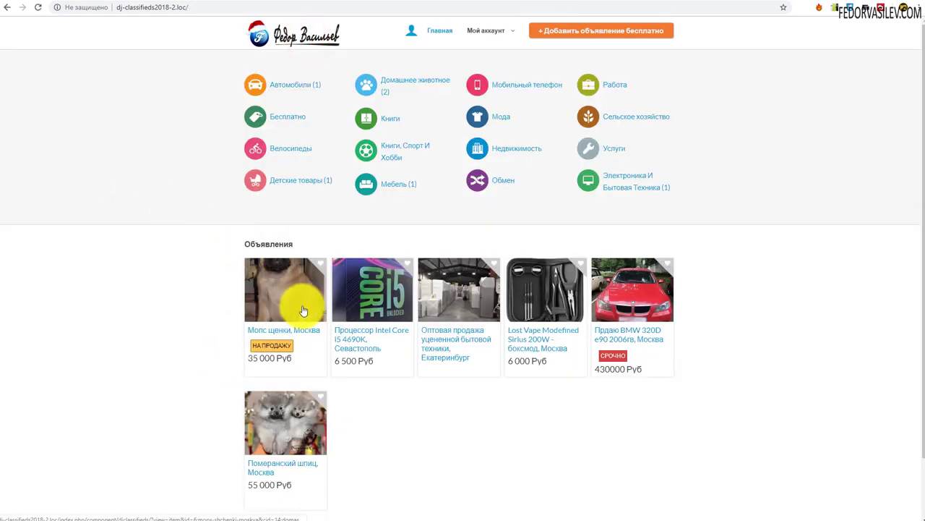
{"action": "left_click", "coordinate": [282, 296]}
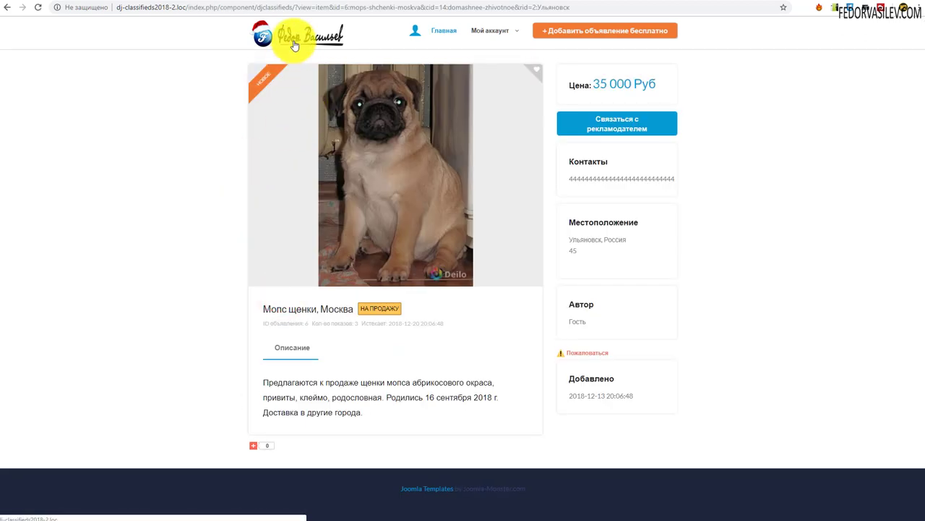
{"action": "left_click", "coordinate": [566, 31]}
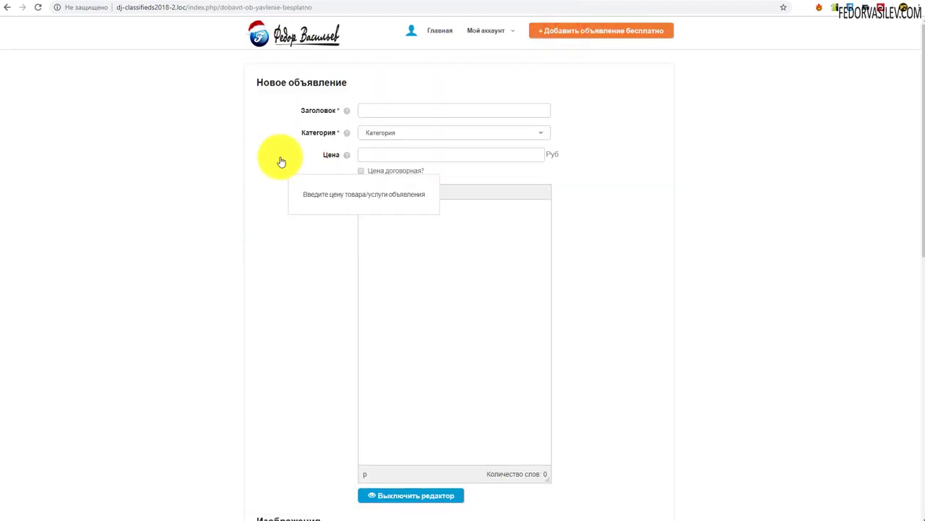
Examine the help tooltips beside the new ad form's fields, from title, category and description through location, address, contacts and e-mail.
{"action": "mouse_move", "coordinate": [349, 116]}
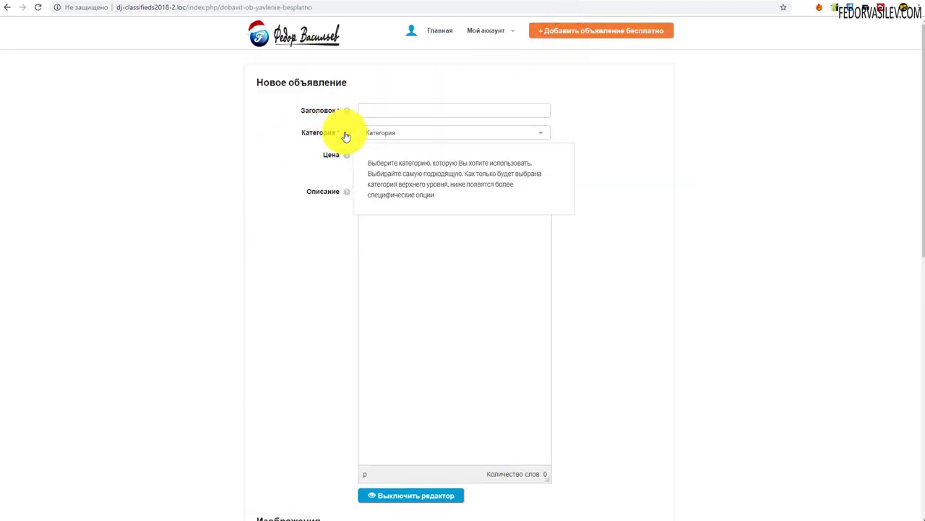
{"action": "mouse_move", "coordinate": [347, 158]}
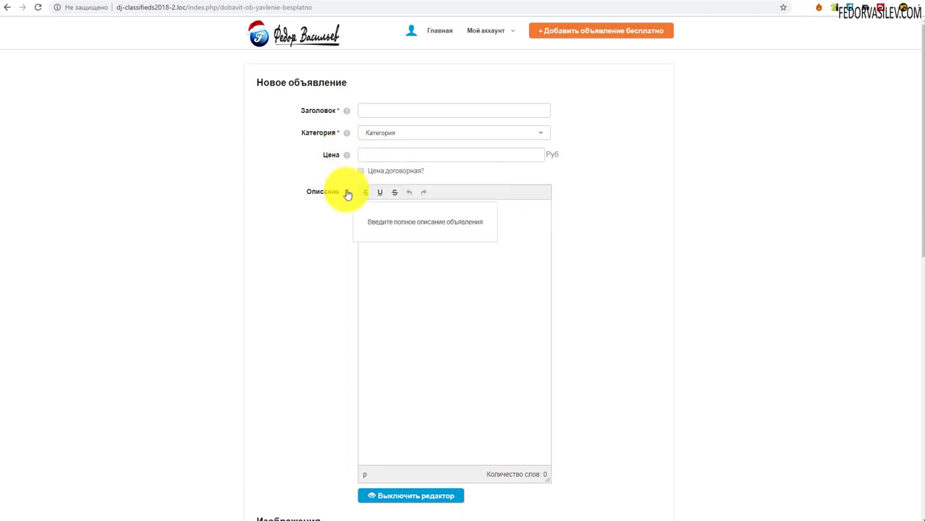
{"action": "scroll", "coordinate": [349, 162], "scroll_direction": "down", "scroll_amount": 6}
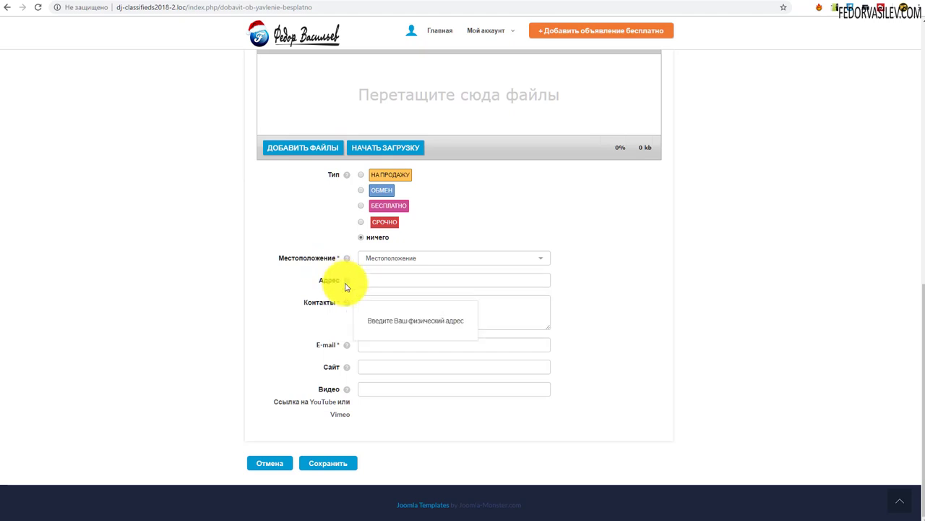
{"action": "mouse_move", "coordinate": [348, 259]}
{"action": "mouse_move", "coordinate": [346, 306]}
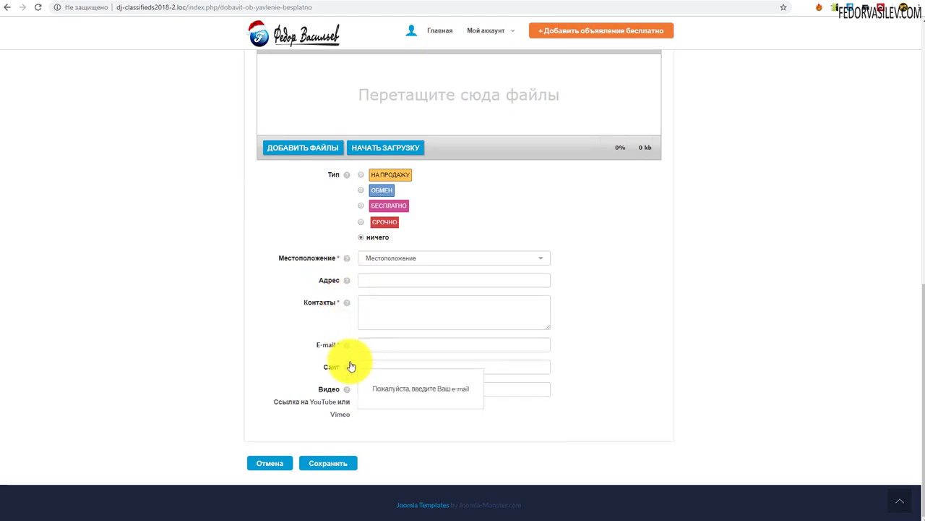
{"action": "scroll", "coordinate": [340, 297], "scroll_direction": "up", "scroll_amount": 2}
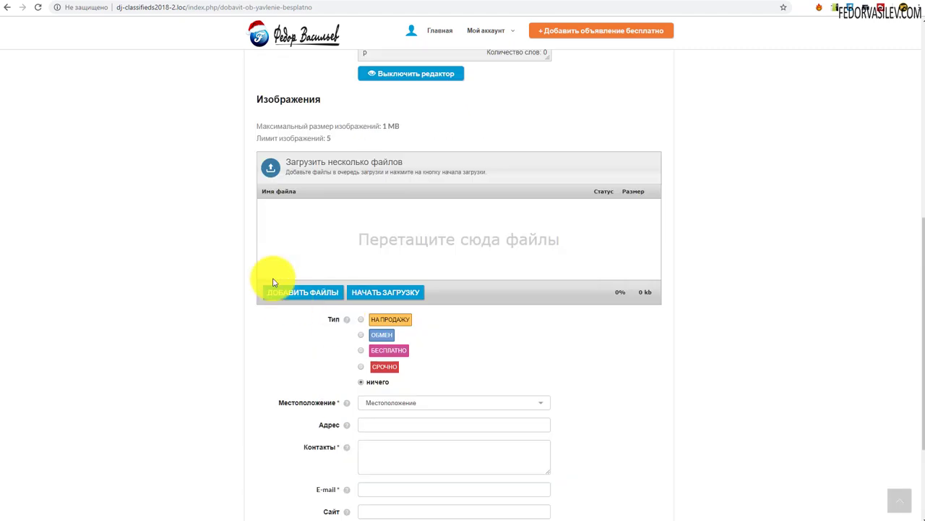
{"action": "scroll", "coordinate": [272, 271], "scroll_direction": "up", "scroll_amount": 2}
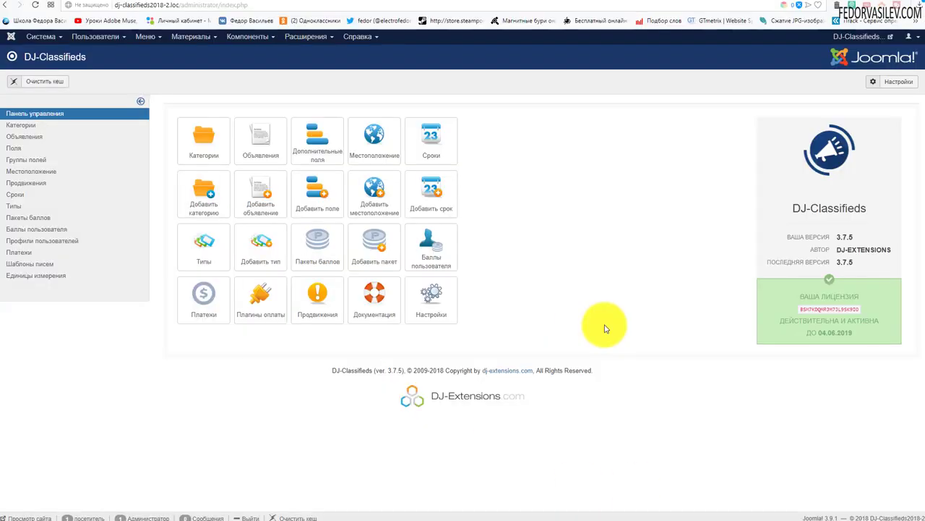
Open the DJ-Classifieds settings, locate "Показывать всплывающие подсказки на формах", and compare it with the tooltips on the ad form.
{"action": "left_click", "coordinate": [431, 295]}
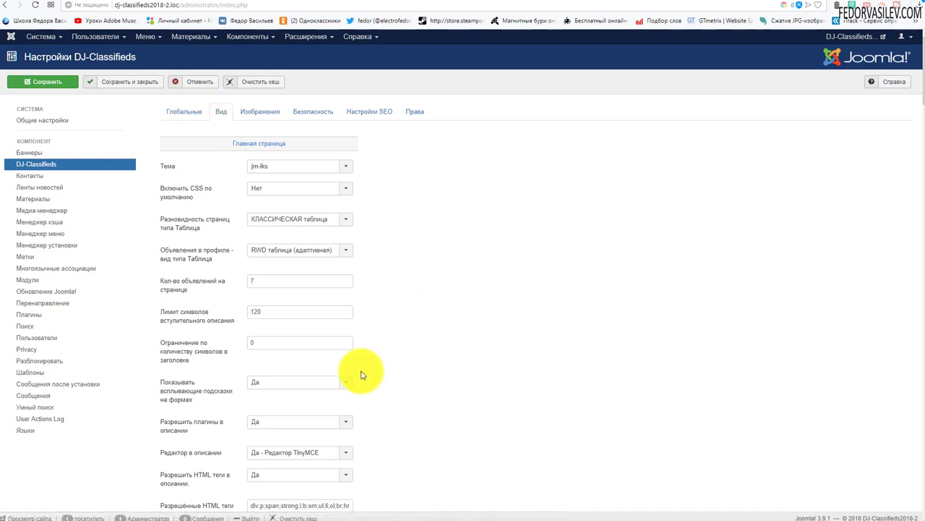
{"action": "mouse_move", "coordinate": [168, 386]}
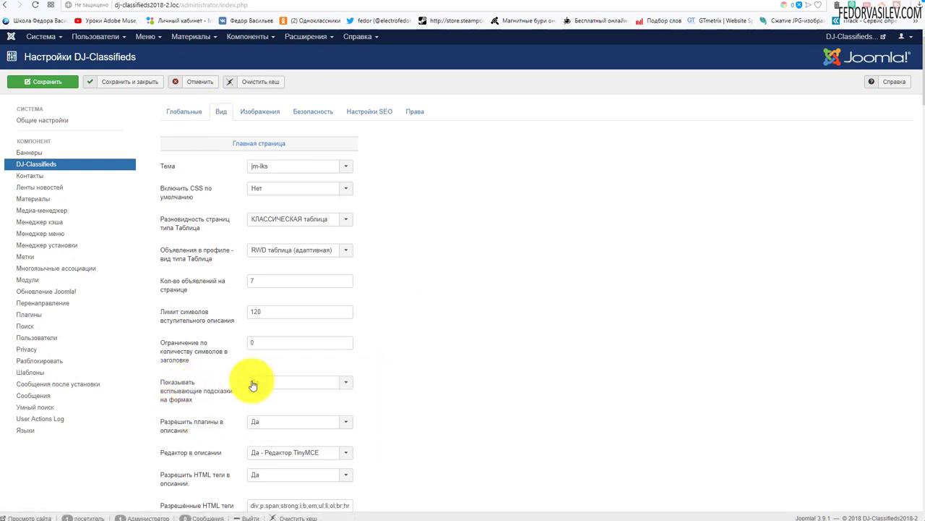
{"action": "left_click", "coordinate": [768, 3]}
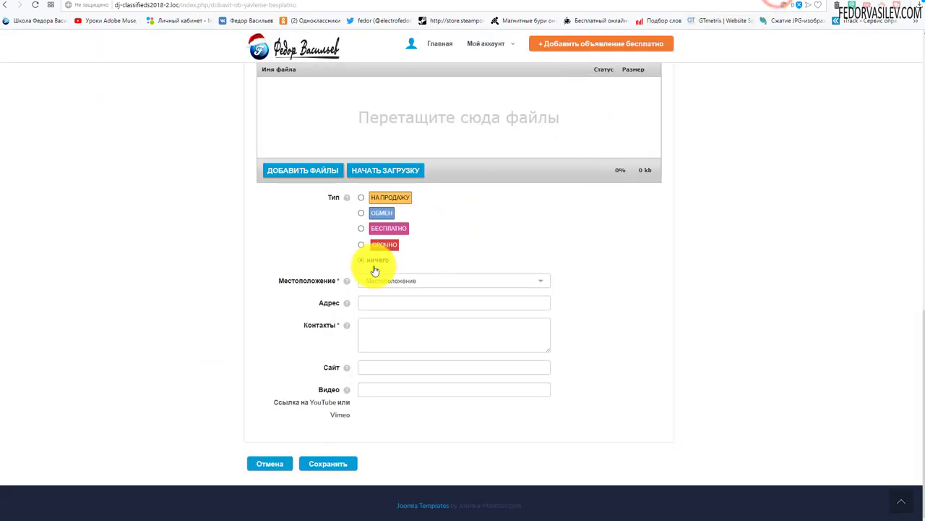
{"action": "mouse_move", "coordinate": [346, 283]}
{"action": "mouse_move", "coordinate": [350, 307]}
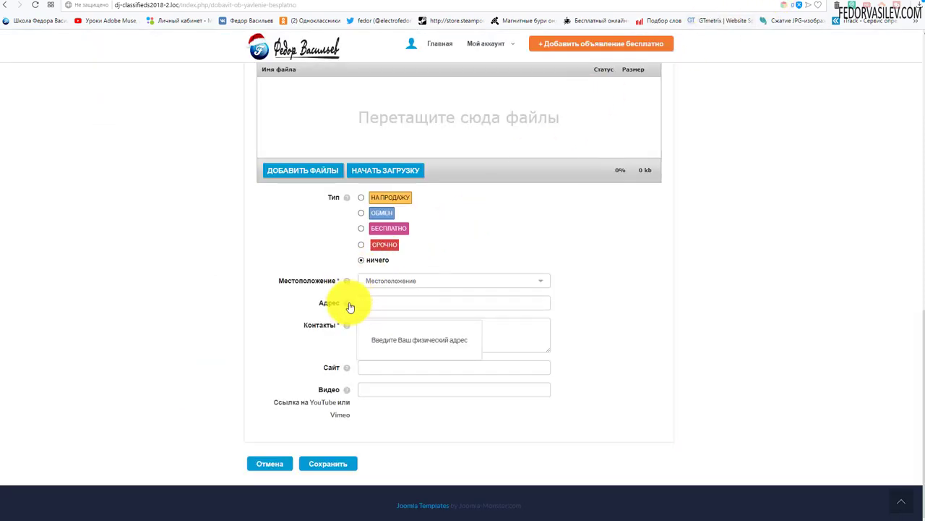
{"action": "scroll", "coordinate": [523, 233], "scroll_direction": "up", "scroll_amount": 2}
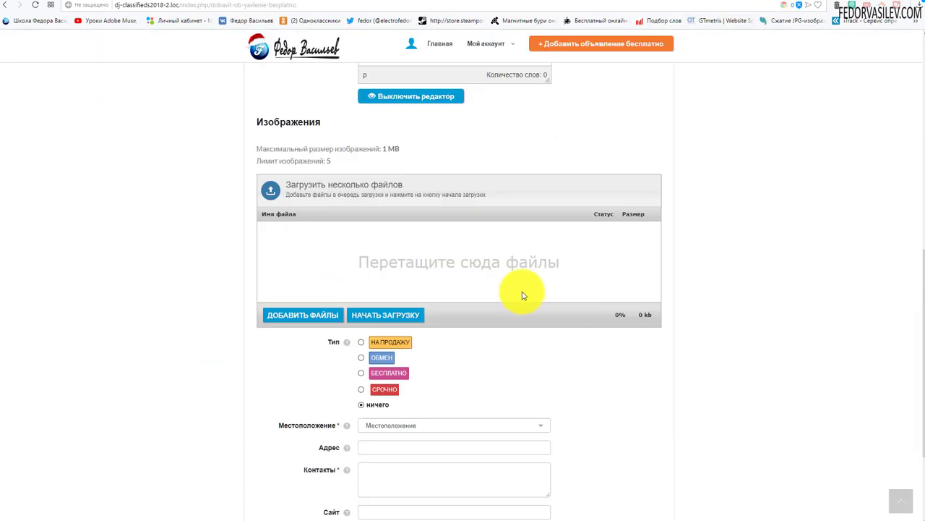
Open the DJ-Classifieds image settings and compare the maximum images per ad with the limit shown on the new ad form.
{"action": "left_click", "coordinate": [733, 2]}
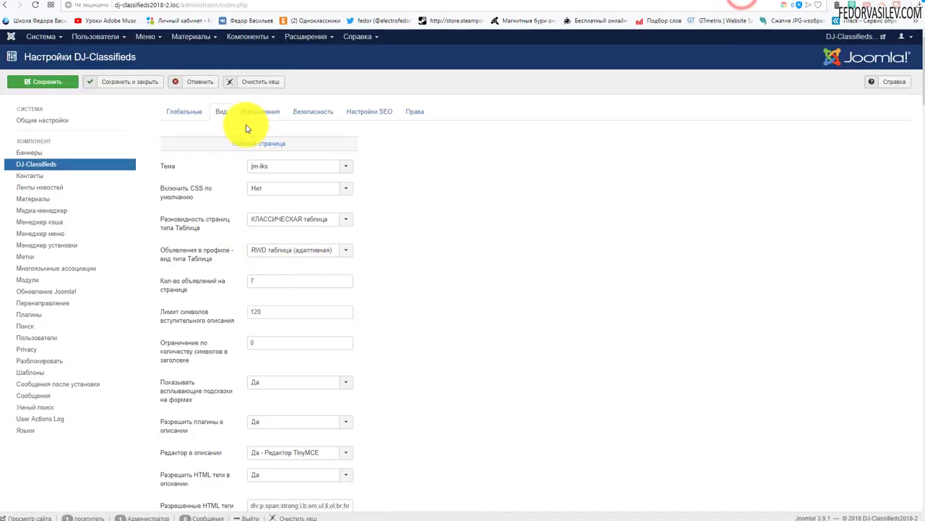
{"action": "left_click", "coordinate": [251, 118]}
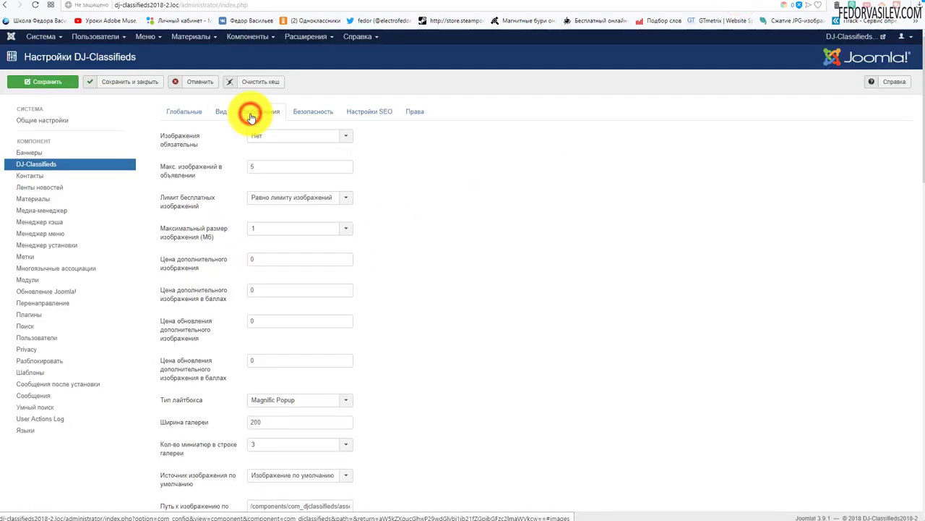
{"action": "double_click", "coordinate": [269, 168]}
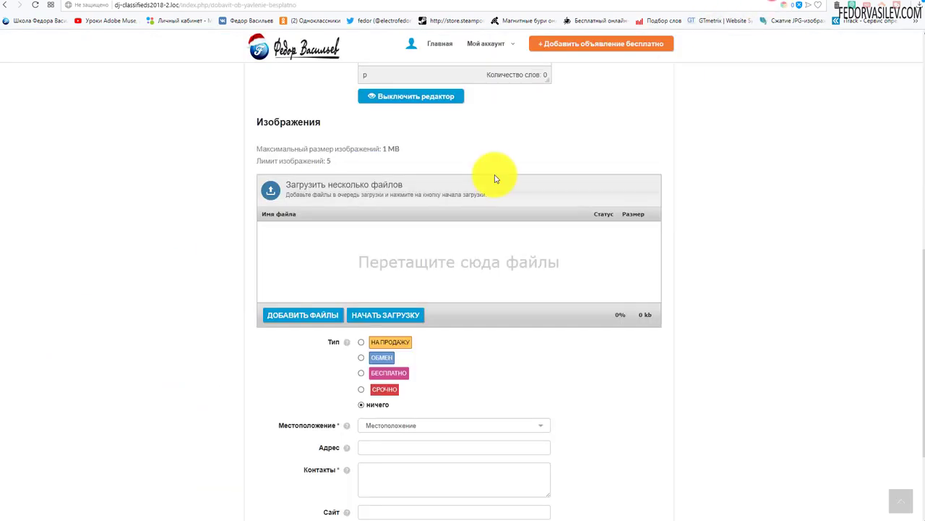
{"action": "scroll", "coordinate": [270, 234], "scroll_direction": "up", "scroll_amount": 2}
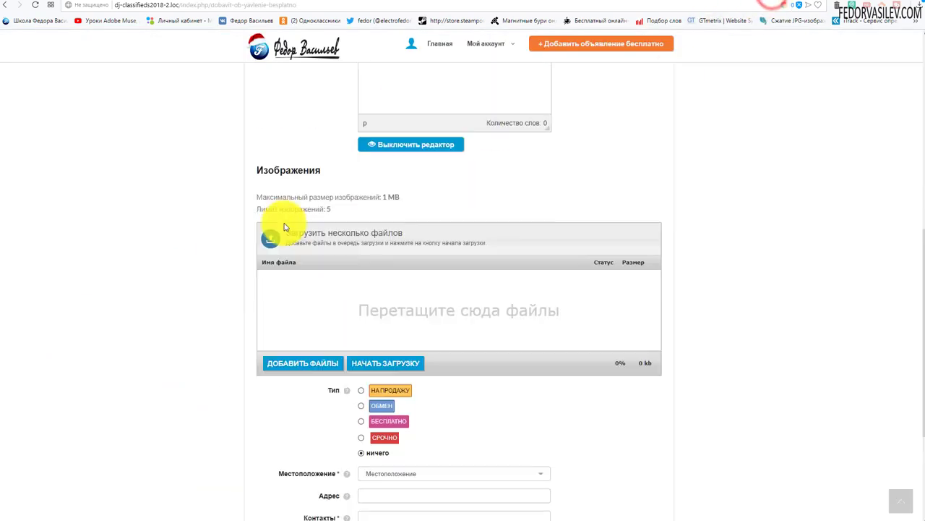
{"action": "left_click_drag", "start_coordinate": [287, 259], "coordinate": [479, 273]}
{"action": "left_click", "coordinate": [513, 252]}
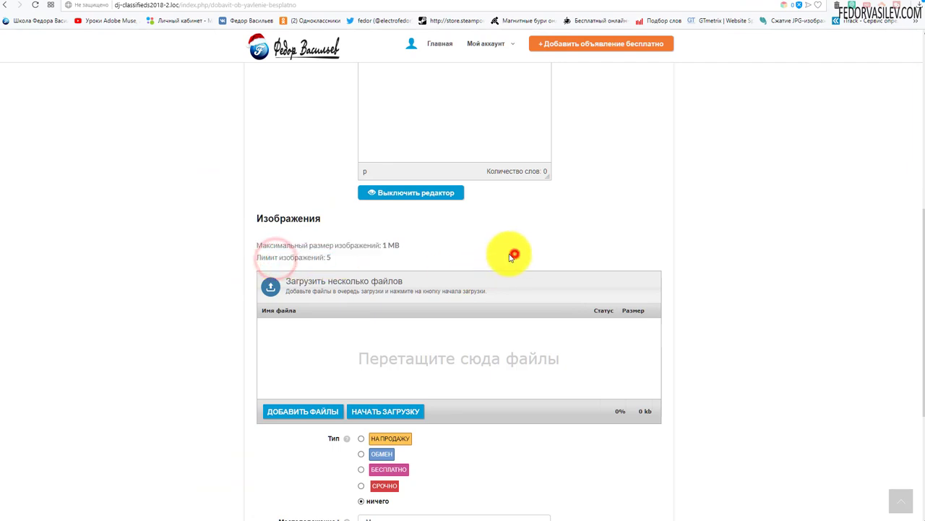
{"action": "left_click_drag", "start_coordinate": [330, 258], "coordinate": [311, 259]}
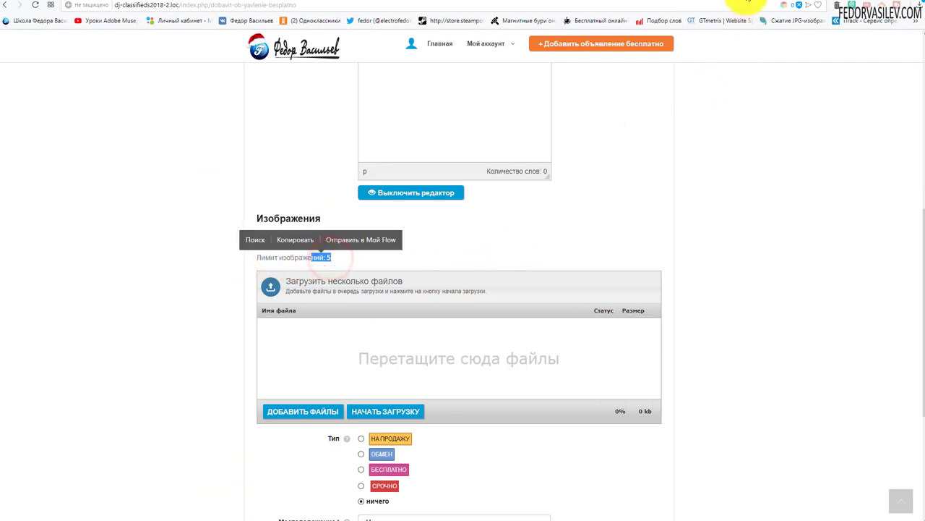
{"action": "left_click", "coordinate": [741, 6]}
{"action": "mouse_move", "coordinate": [200, 174]}
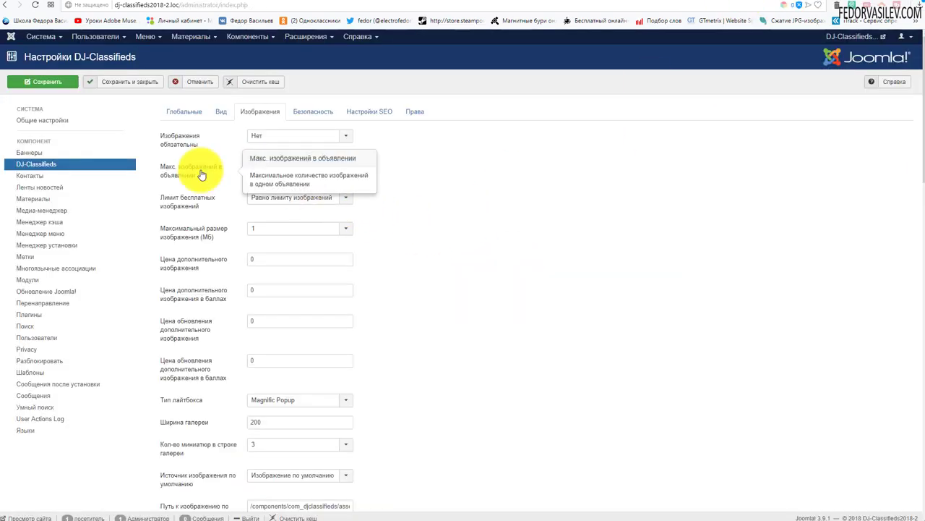
Set "Лимит бесплатных изображений" to 6, save the settings and reload the new ad form.
{"action": "left_click", "coordinate": [290, 202]}
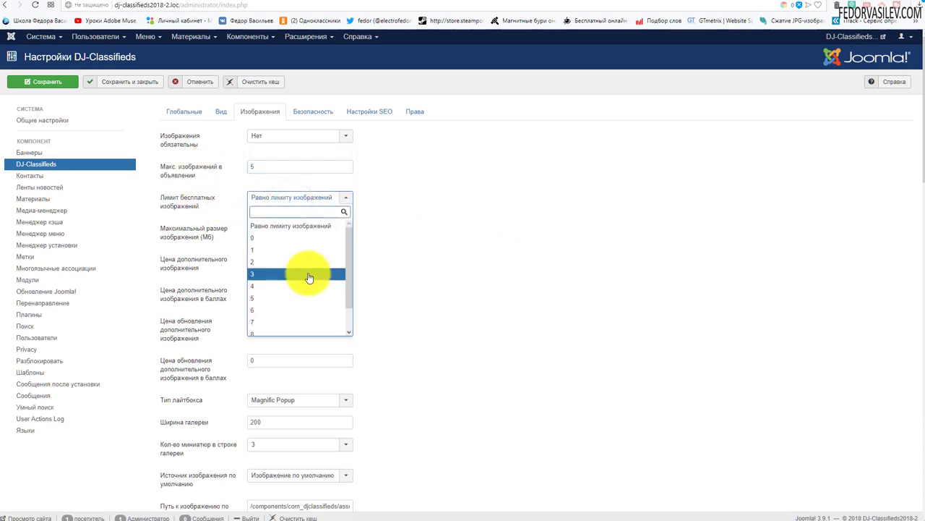
{"action": "scroll", "coordinate": [309, 277], "scroll_direction": "down", "scroll_amount": 1}
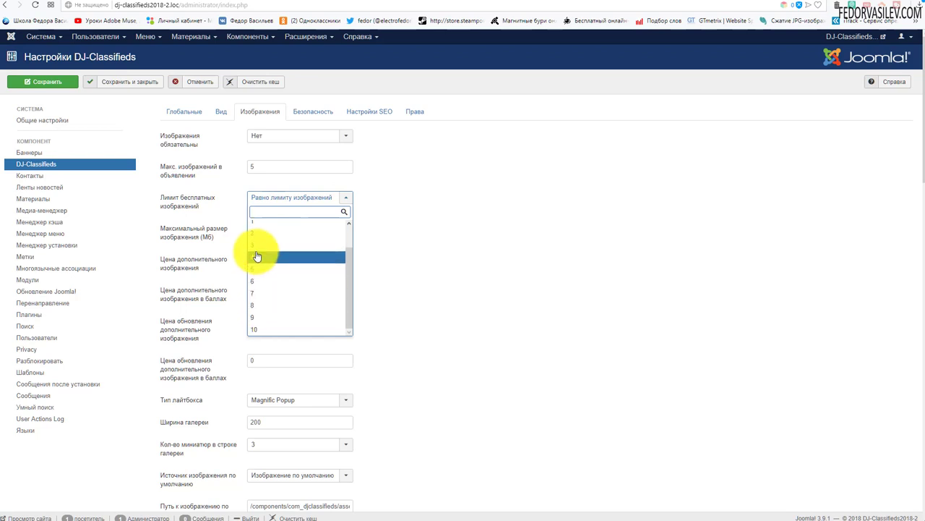
{"action": "left_click", "coordinate": [256, 282]}
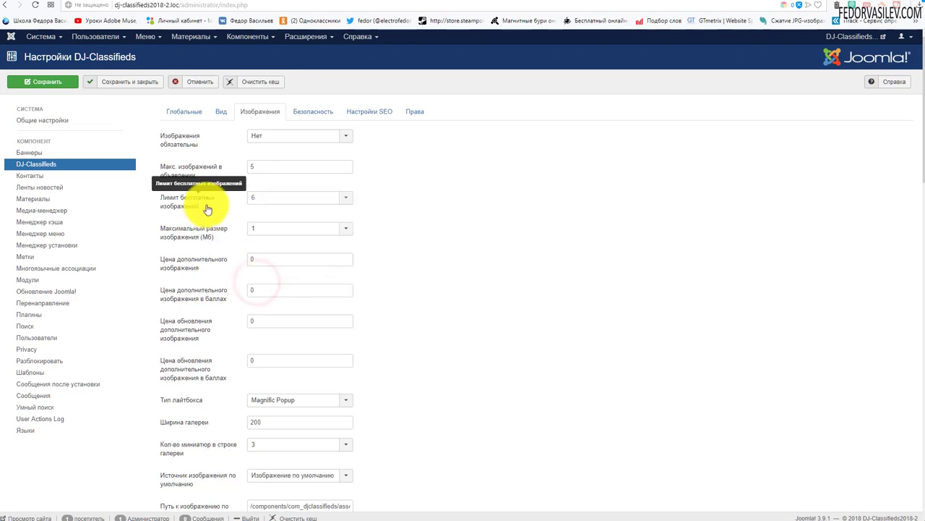
{"action": "left_click", "coordinate": [45, 82]}
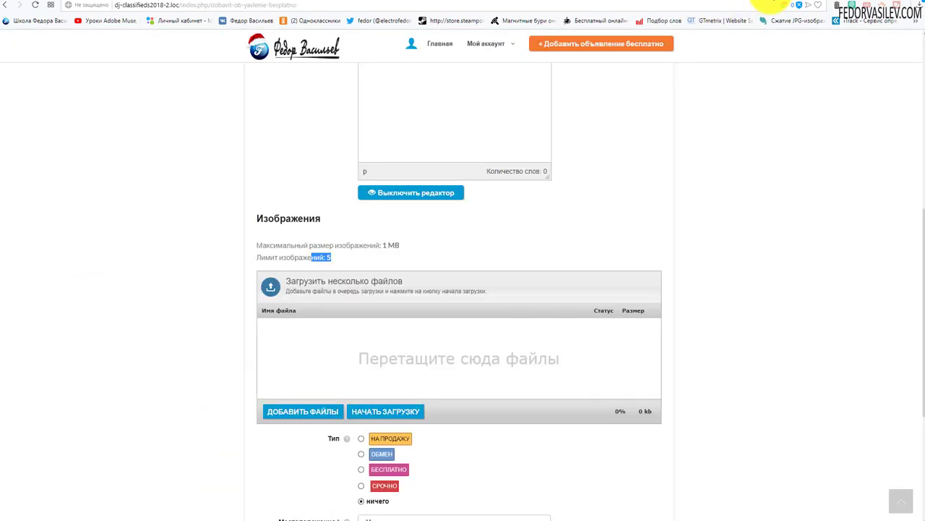
{"action": "left_click", "coordinate": [34, 5]}
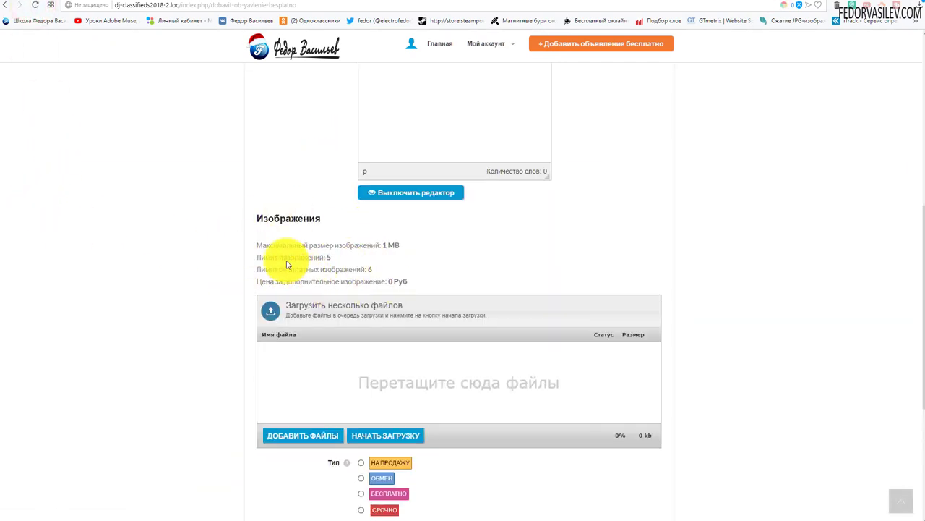
Inspect the available maximum image sizes in the settings and check the size, free-image and extra-image price lines on the ad form.
{"action": "double_click", "coordinate": [387, 247]}
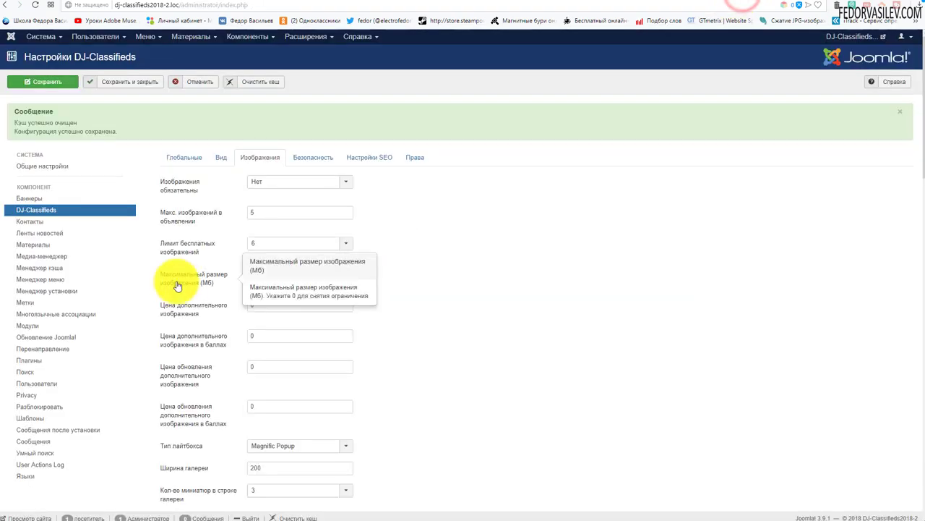
{"action": "left_click", "coordinate": [282, 274]}
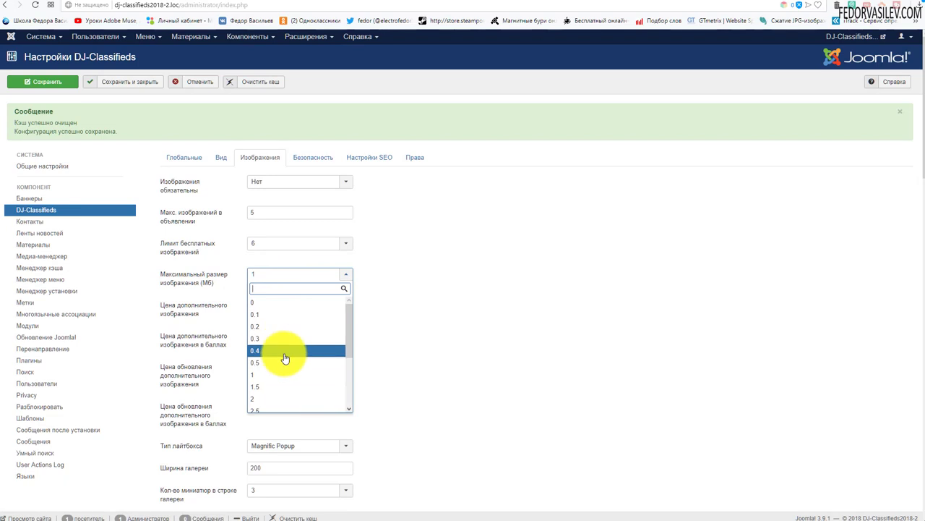
{"action": "left_click", "coordinate": [457, 321]}
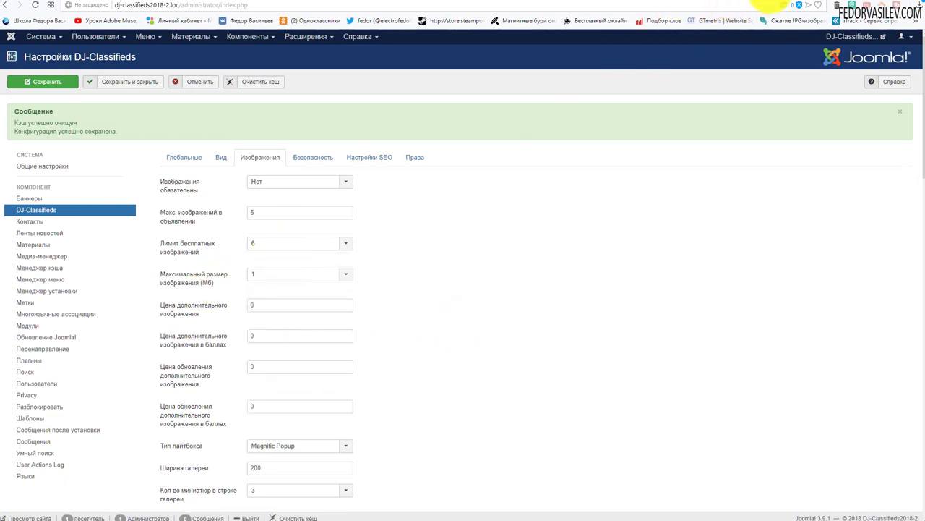
{"action": "left_click", "coordinate": [774, 3]}
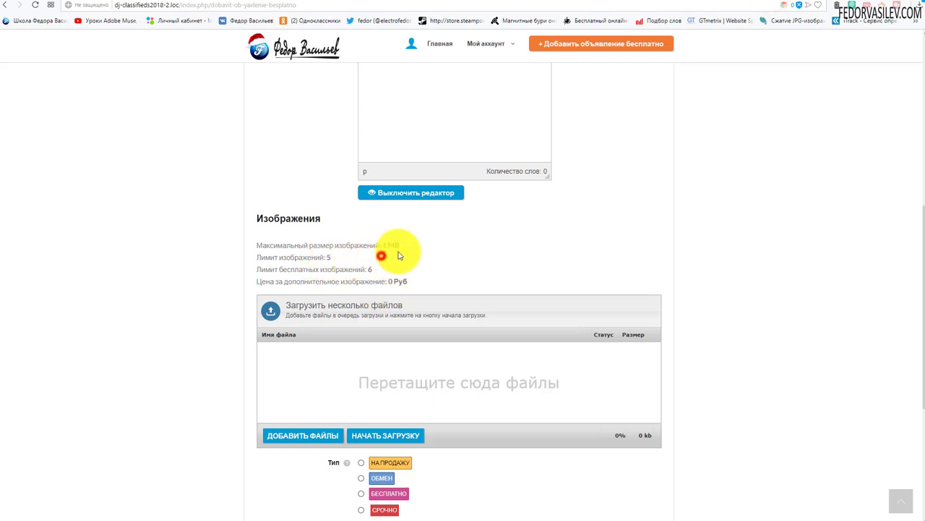
{"action": "left_click_drag", "start_coordinate": [406, 245], "coordinate": [329, 246]}
{"action": "left_click", "coordinate": [529, 240]}
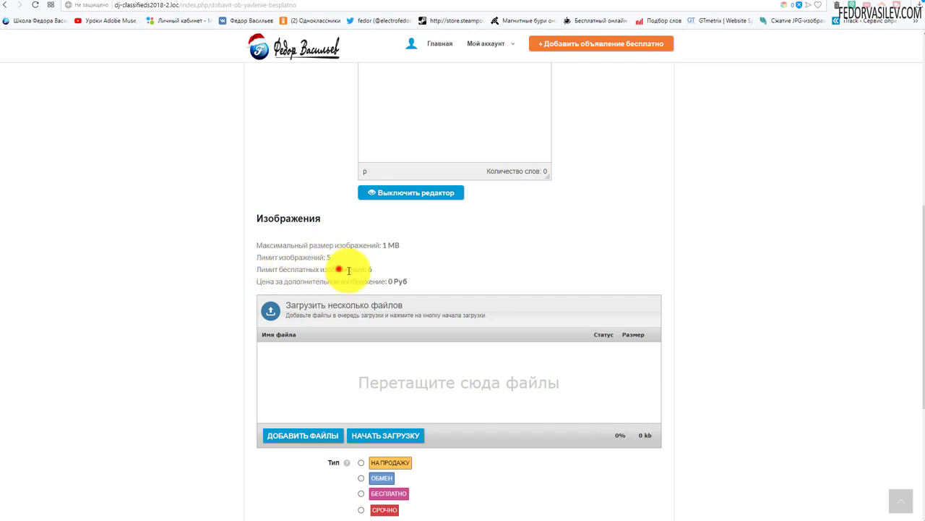
{"action": "left_click_drag", "start_coordinate": [338, 269], "coordinate": [388, 279]}
{"action": "left_click", "coordinate": [563, 250]}
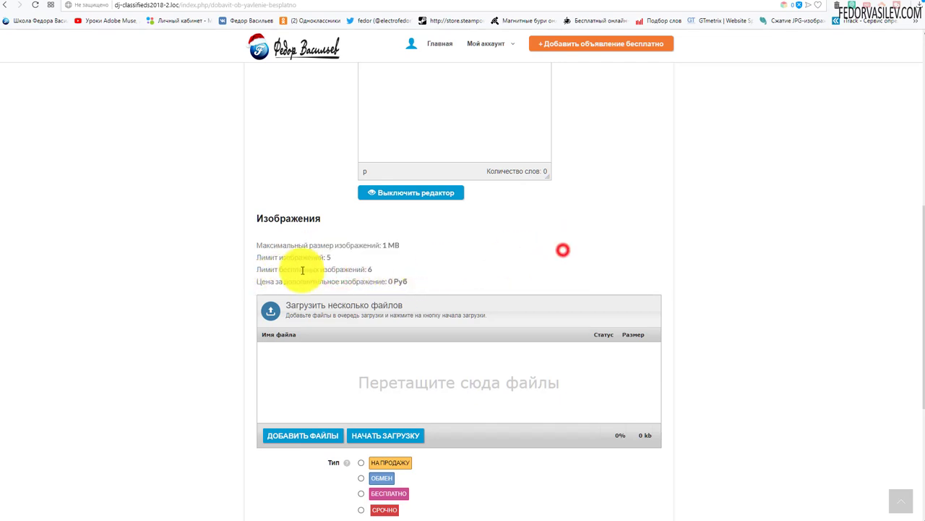
Set "Лимит бесплатных изображений" to 5 in the image settings and save the configuration.
{"action": "left_click", "coordinate": [741, 3]}
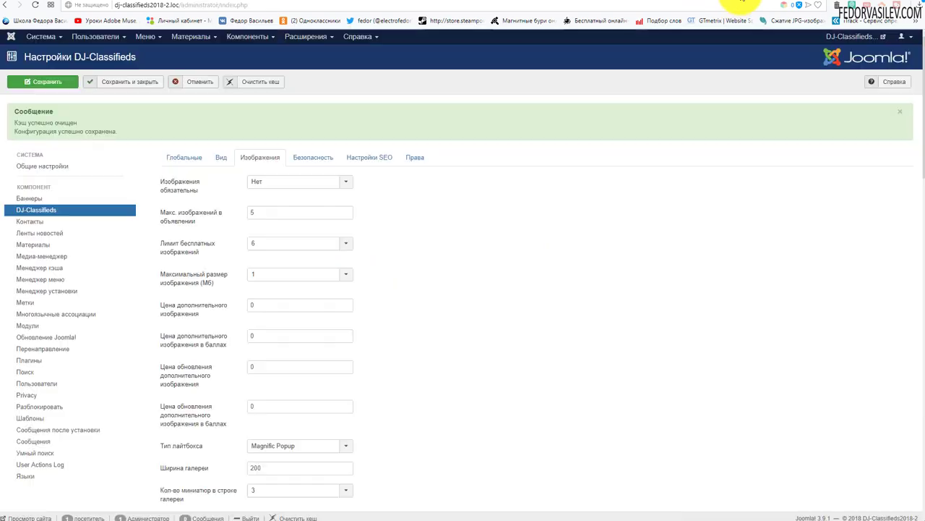
{"action": "left_click", "coordinate": [276, 246]}
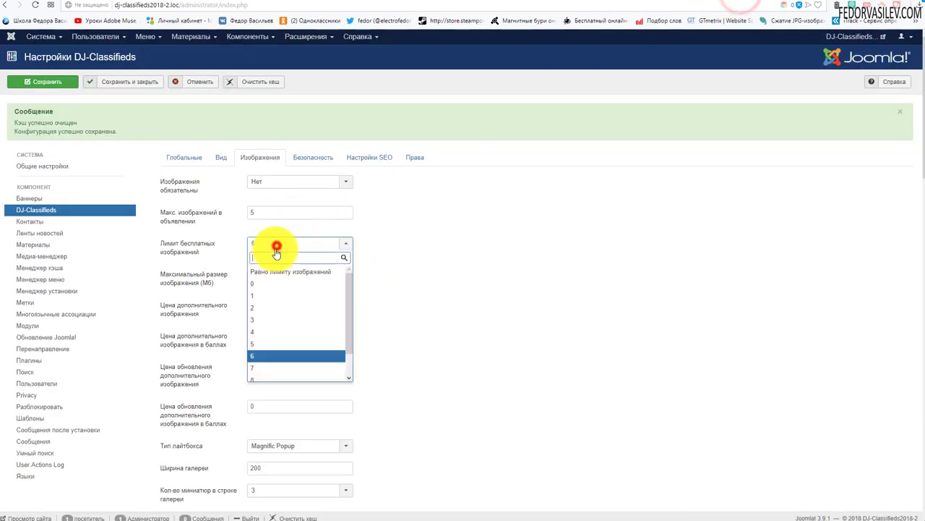
{"action": "left_click", "coordinate": [263, 339]}
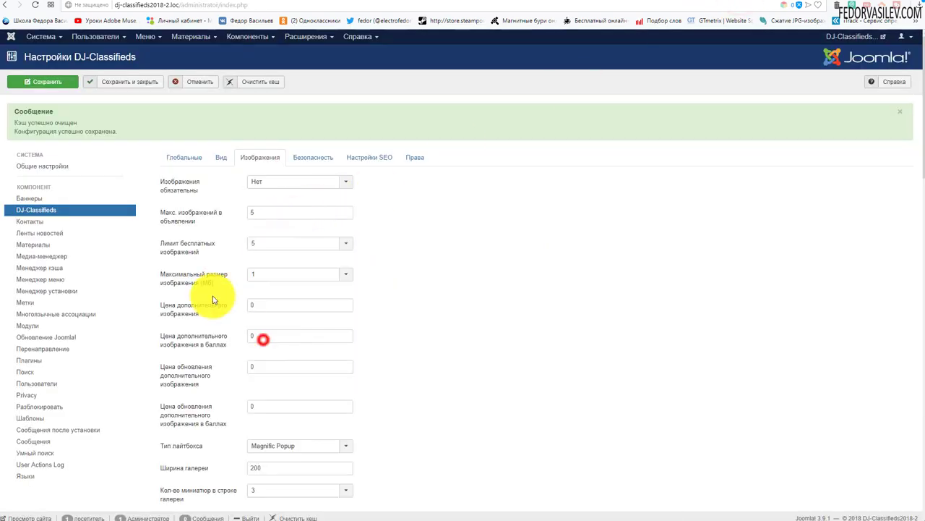
{"action": "left_click", "coordinate": [61, 82]}
Reload the new ad form and check its image limits, extra-image price and the description editor above them.
{"action": "left_click", "coordinate": [682, 6]}
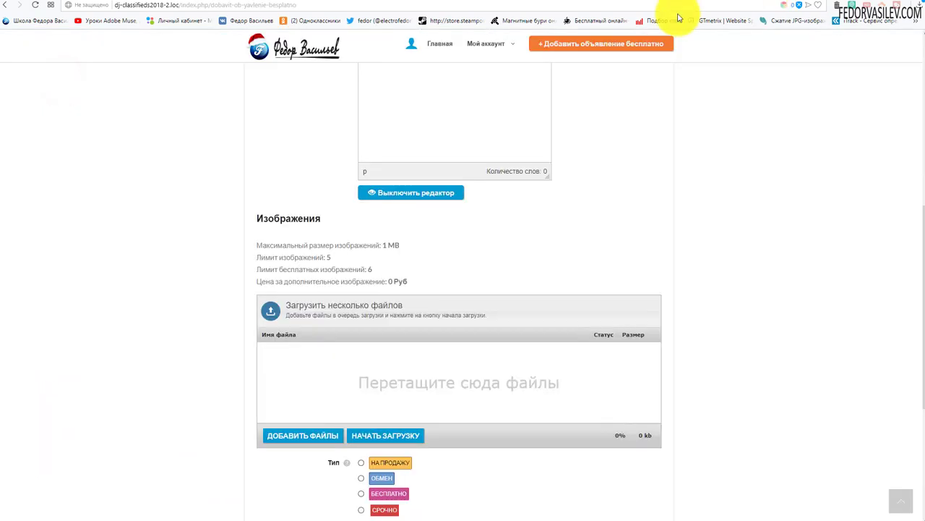
{"action": "left_click", "coordinate": [32, 9]}
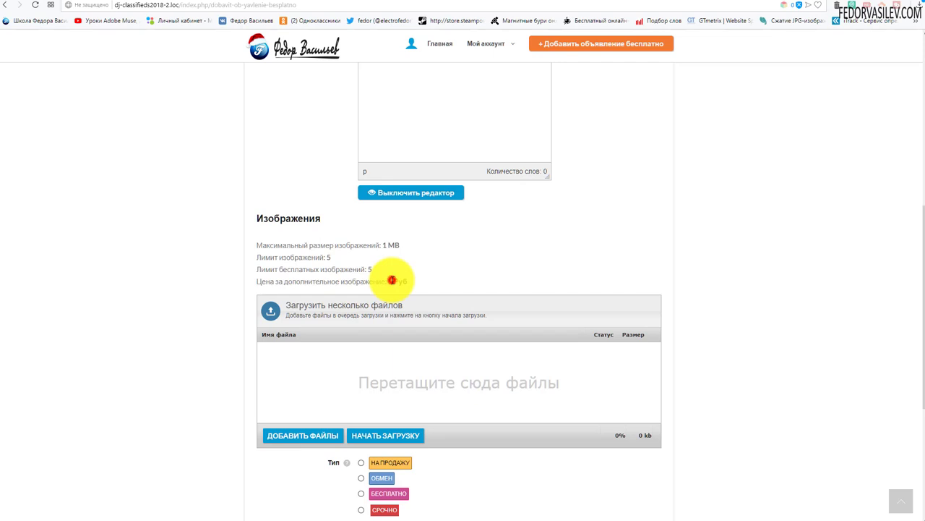
{"action": "left_click_drag", "start_coordinate": [391, 281], "coordinate": [340, 272]}
{"action": "left_click", "coordinate": [528, 239]}
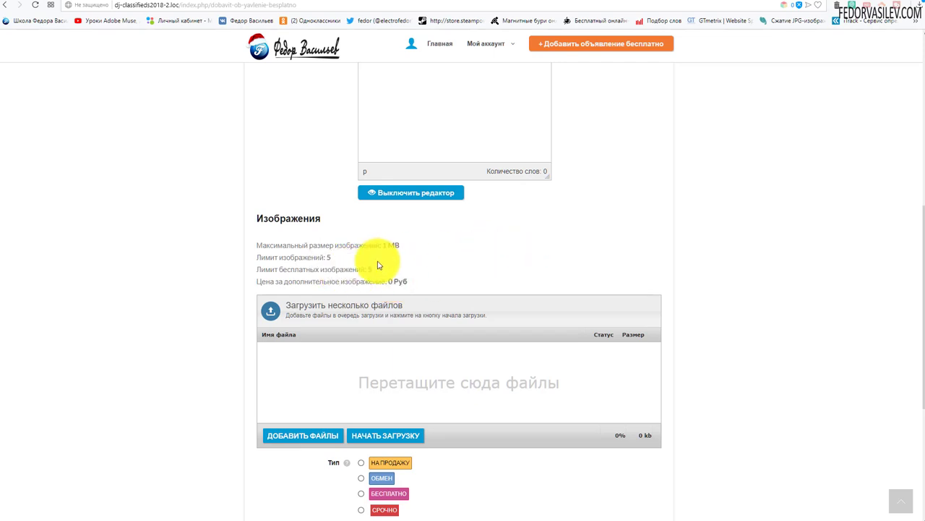
{"action": "scroll", "coordinate": [378, 266], "scroll_direction": "down", "scroll_amount": 1}
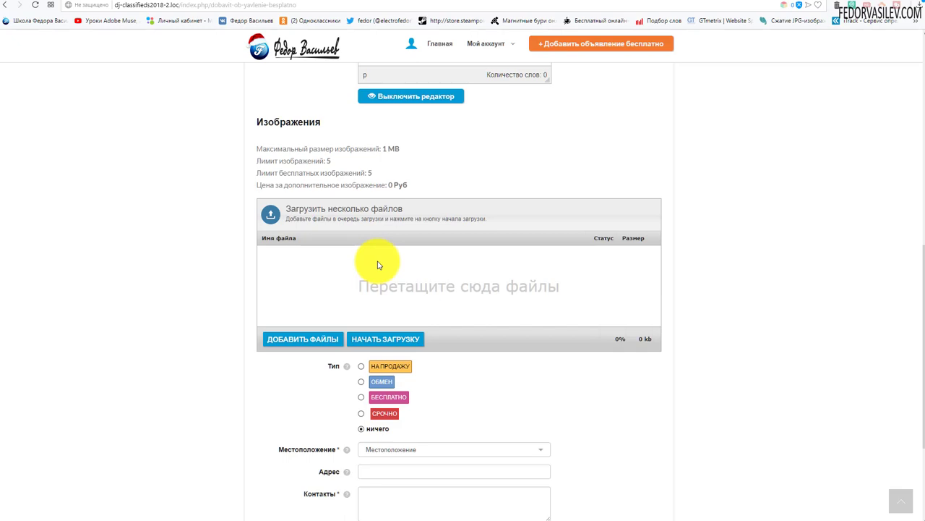
{"action": "scroll", "coordinate": [377, 266], "scroll_direction": "up", "scroll_amount": 5}
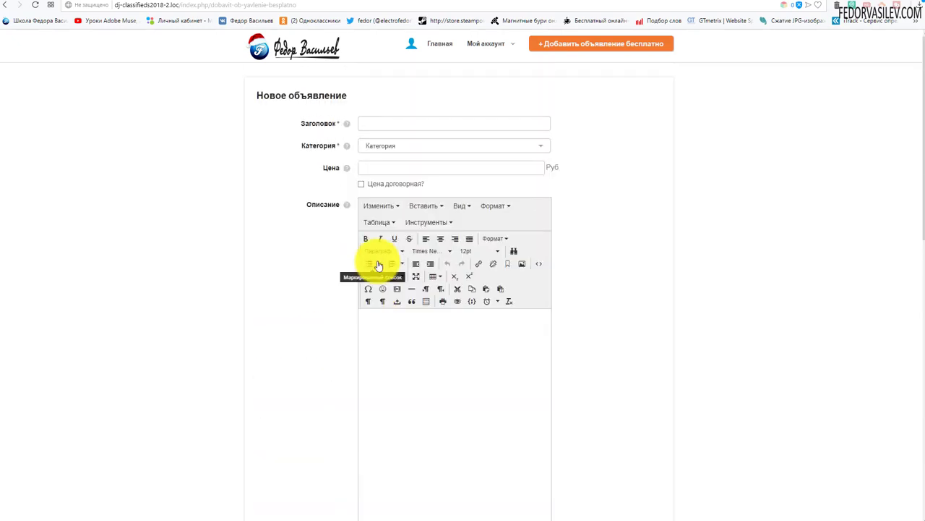
{"action": "scroll", "coordinate": [378, 265], "scroll_direction": "down", "scroll_amount": 4}
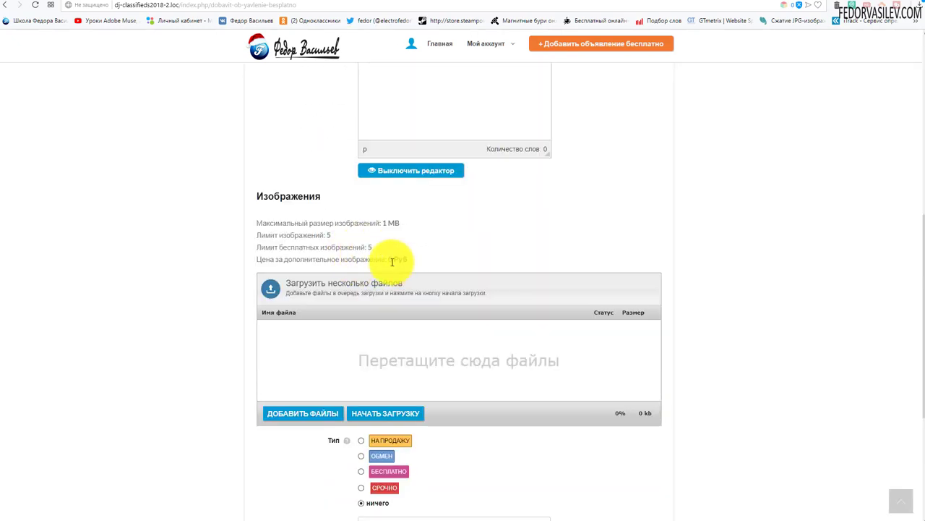